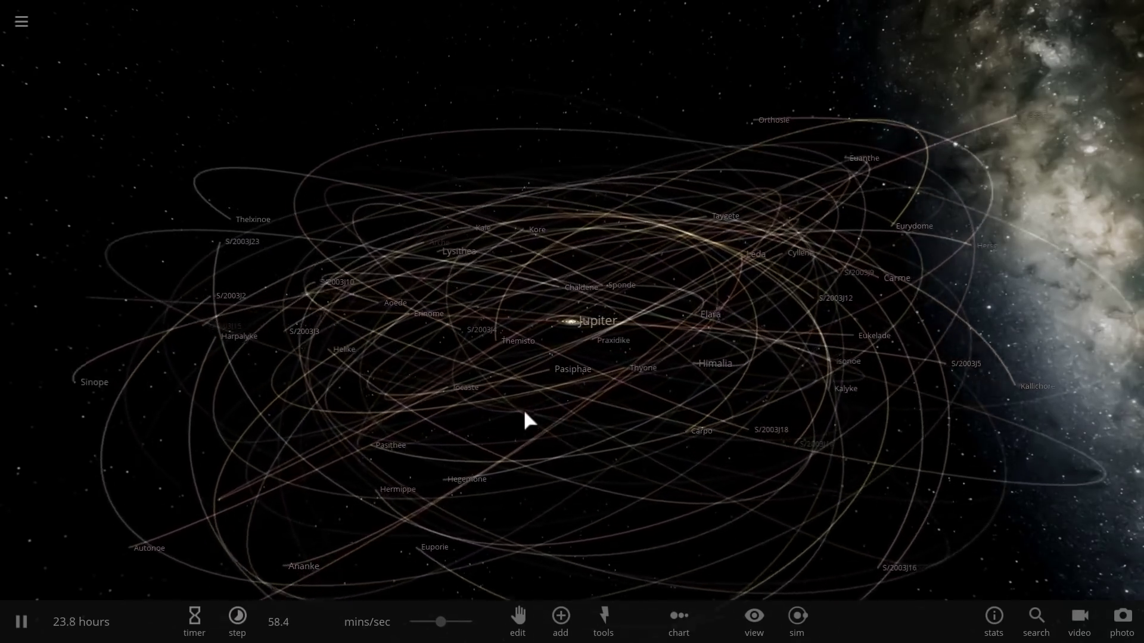
# Step: Examine the orbits of Jupiter's moons from outside inward, ending with a close view of Jupiter
pyautogui.moveTo(526, 412); pyautogui.dragTo(686, 455)
pyautogui.scroll(5, 576, 338)
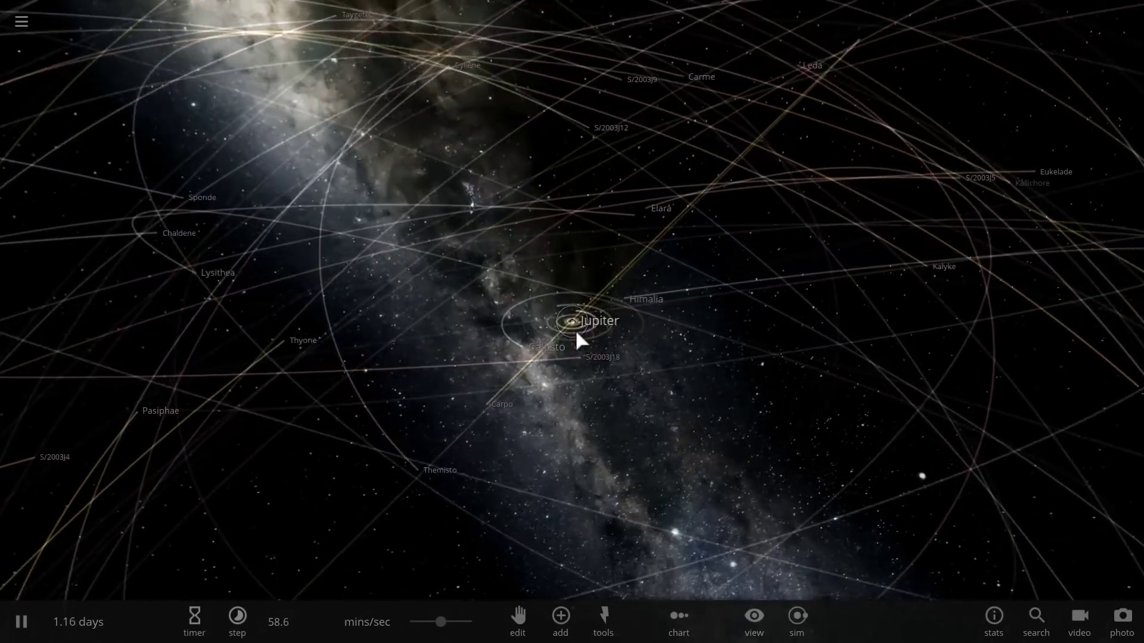
pyautogui.scroll(5, 576, 339)
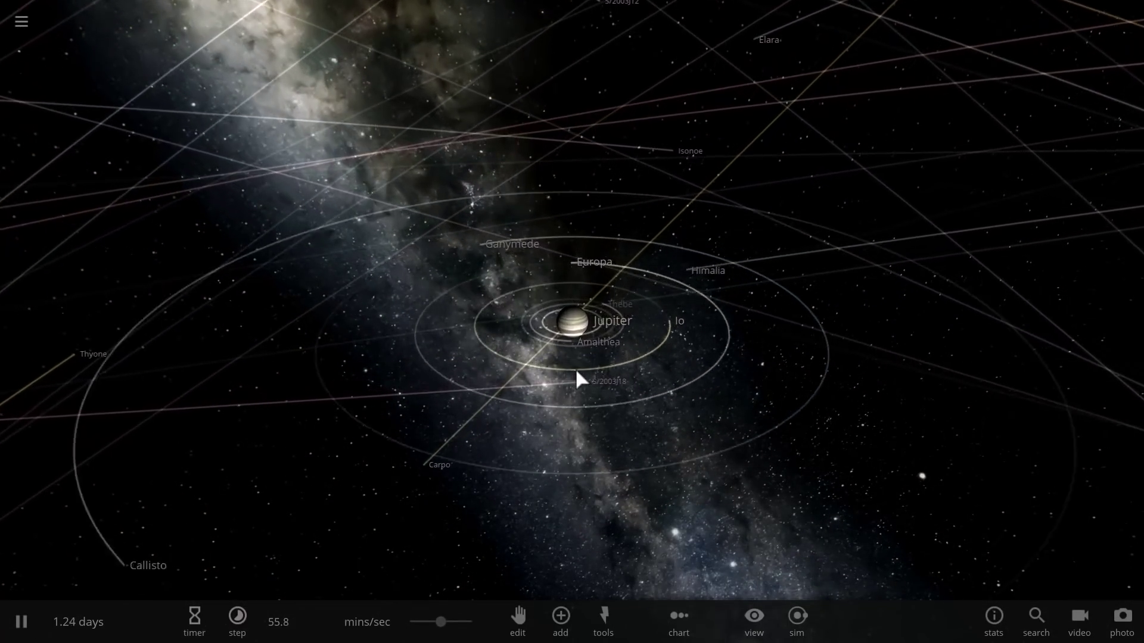
pyautogui.moveTo(623, 402); pyautogui.dragTo(588, 359)
pyautogui.scroll(3, 588, 359)
pyautogui.moveTo(623, 401); pyautogui.dragTo(569, 416)
pyautogui.scroll(5, 567, 416)
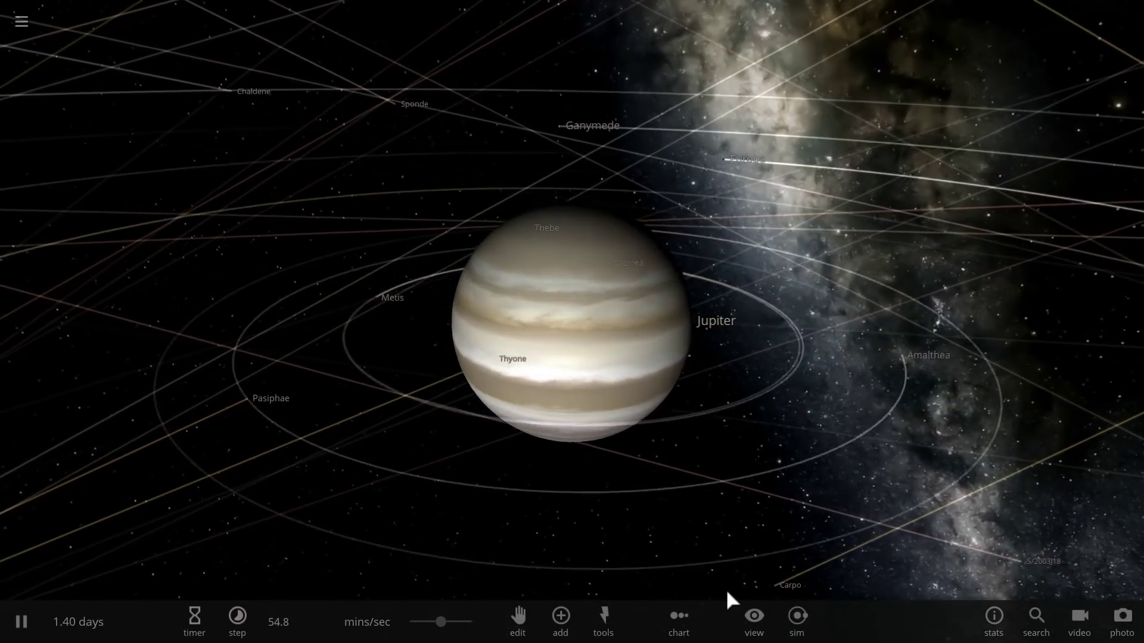
# Step: Line up Jupiter and its moons in chart mode and compare the sizes of Ganymede, Callisto, Io and Europa
pyautogui.click(679, 622)
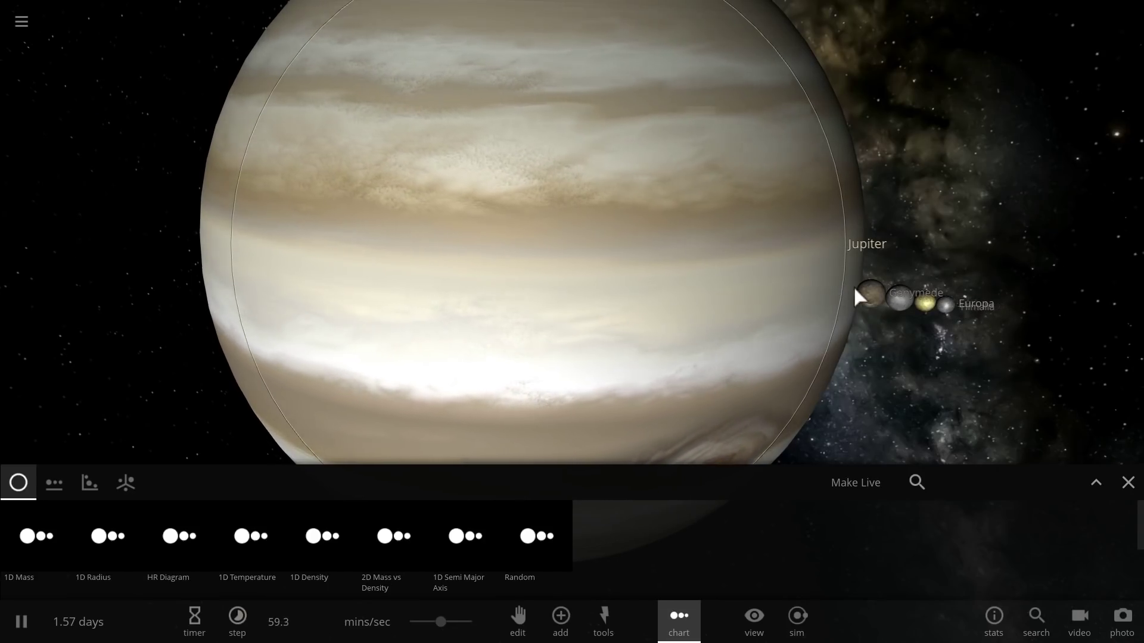
pyautogui.doubleClick(872, 290)
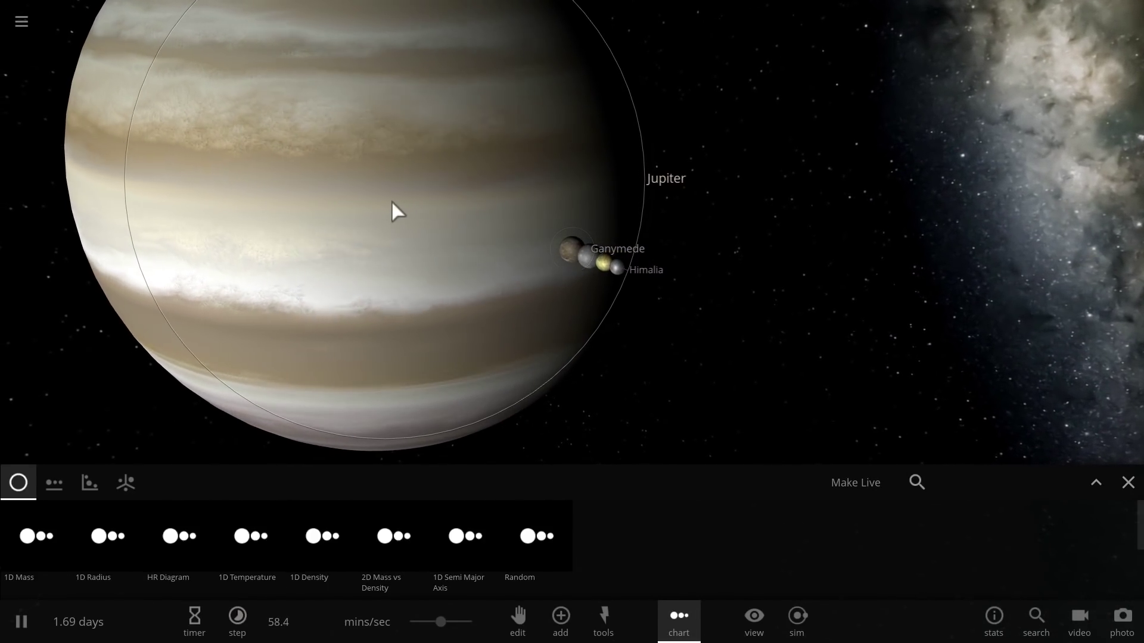
pyautogui.click(573, 251)
pyautogui.scroll(5, 631, 252)
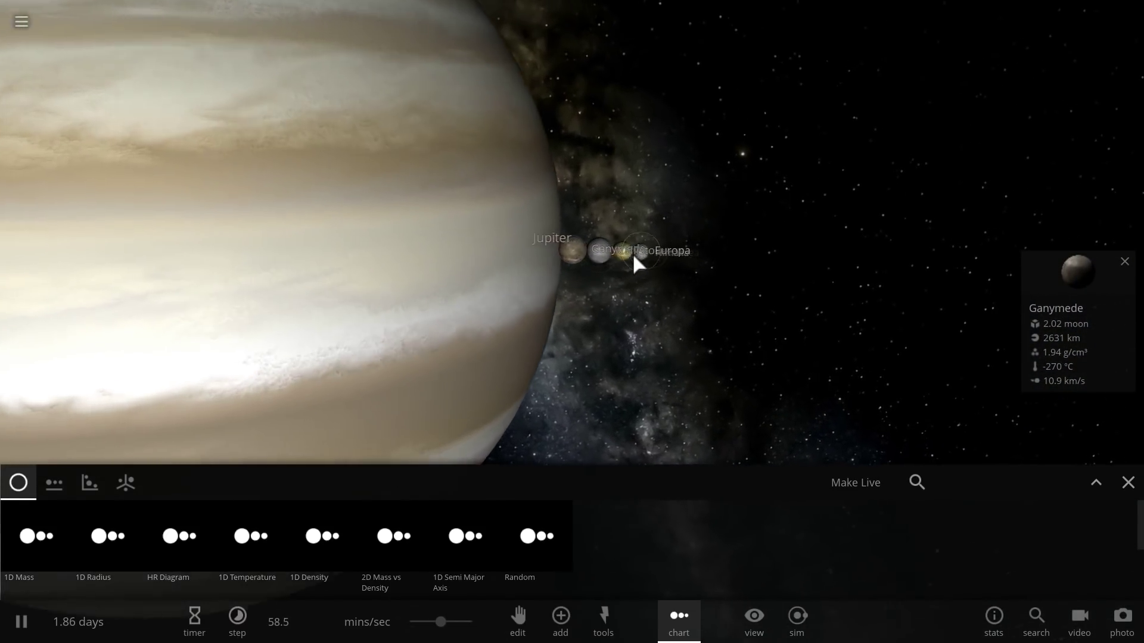
pyautogui.scroll(3, 631, 255)
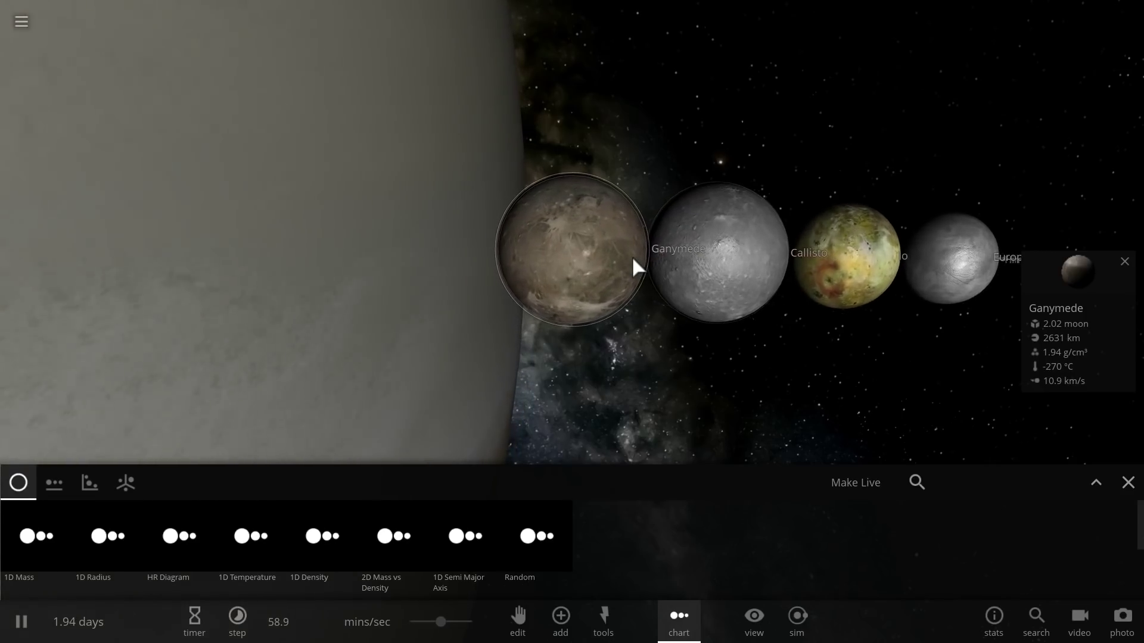
pyautogui.moveTo(588, 289); pyautogui.dragTo(515, 295)
pyautogui.scroll(-8, 515, 295)
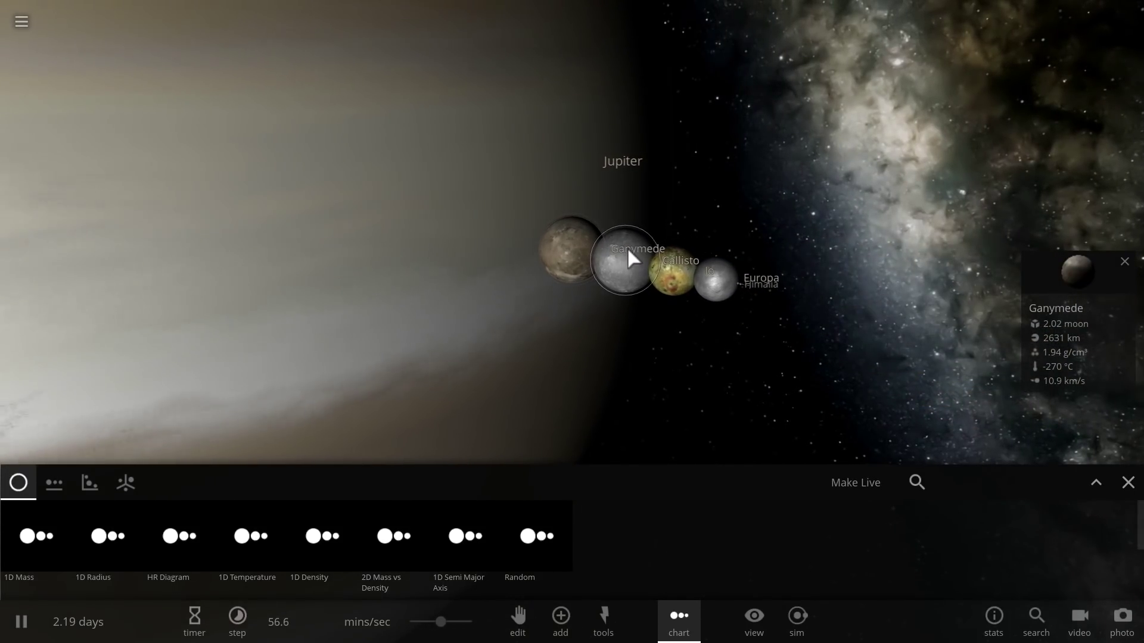
pyautogui.moveTo(628, 248); pyautogui.dragTo(620, 252)
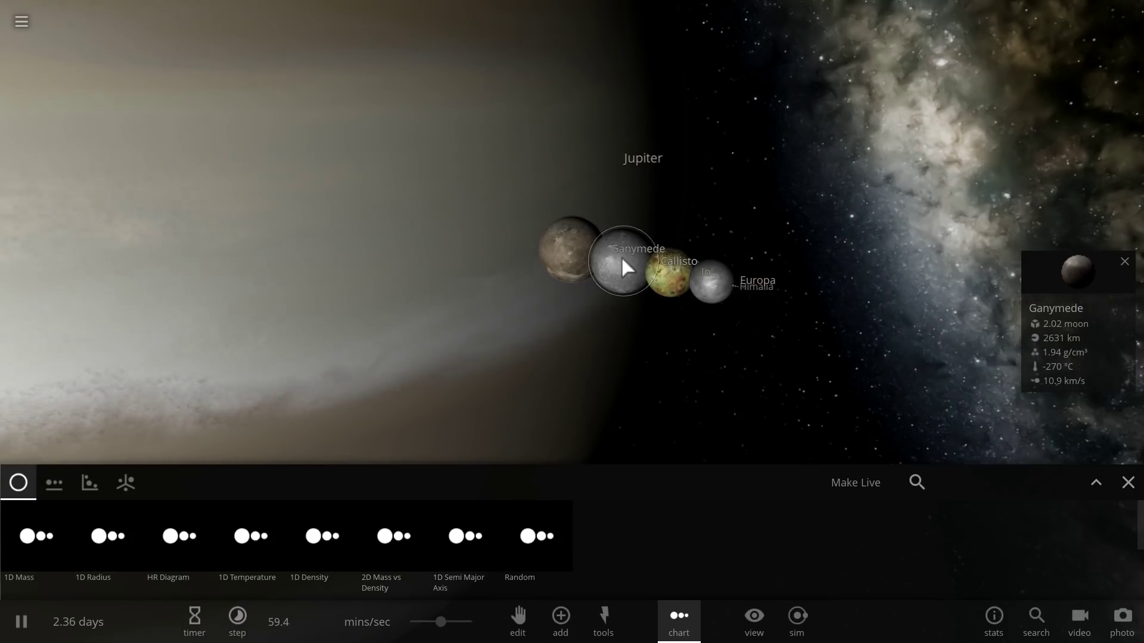
pyautogui.doubleClick(620, 260)
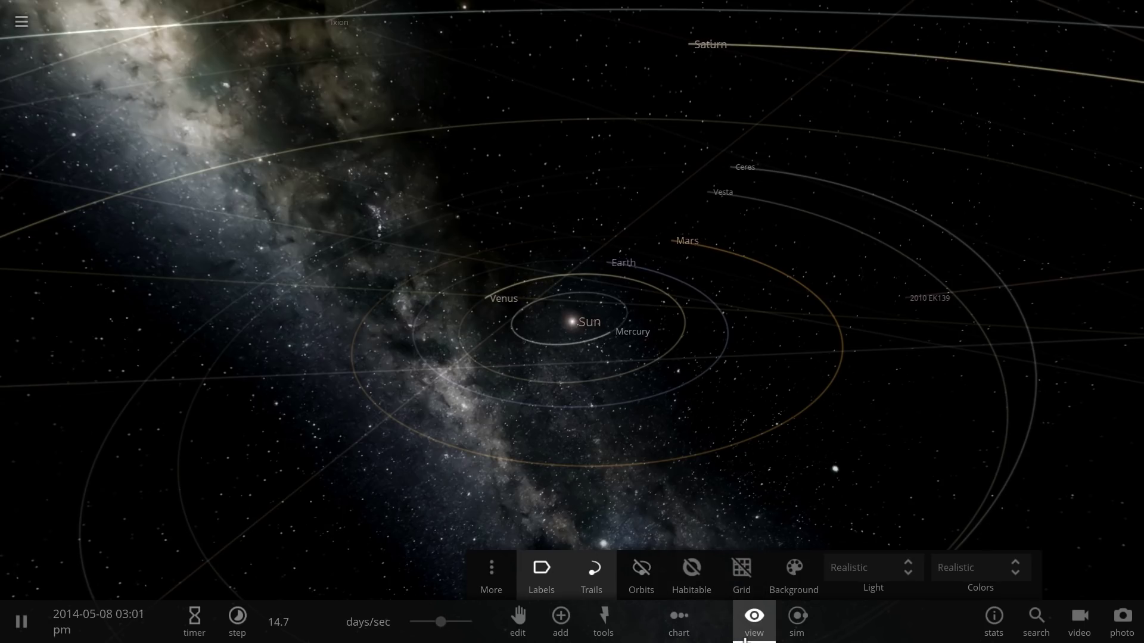
# Step: Line up the Solar System's bodies in chart mode and compare Jupiter and the other planets with the Sun
pyautogui.click(701, 636)
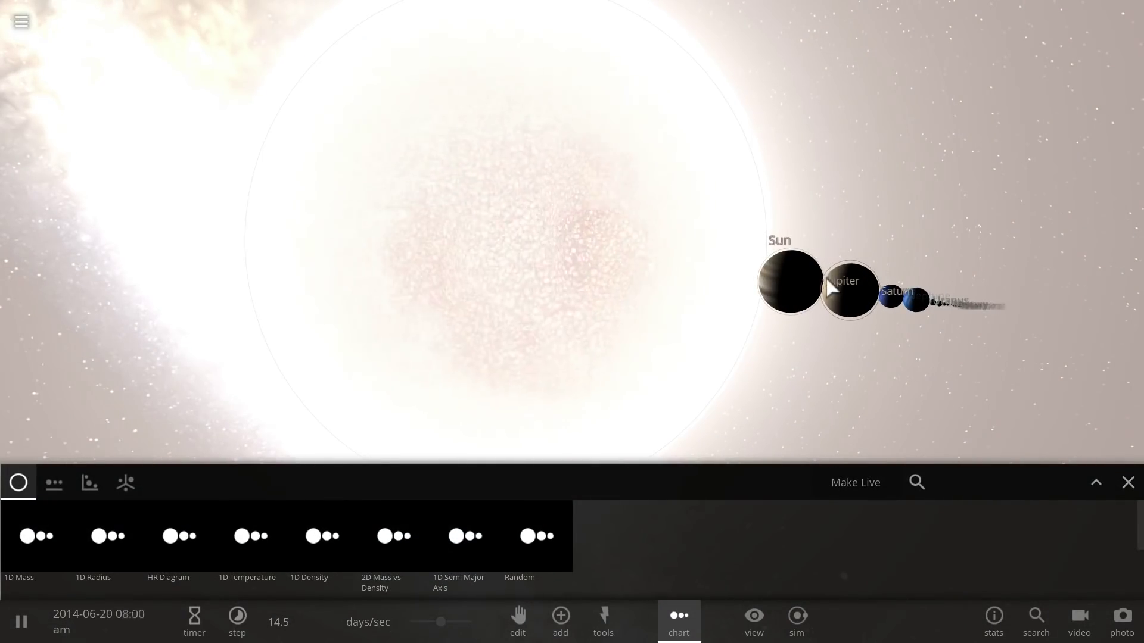
pyautogui.click(832, 289)
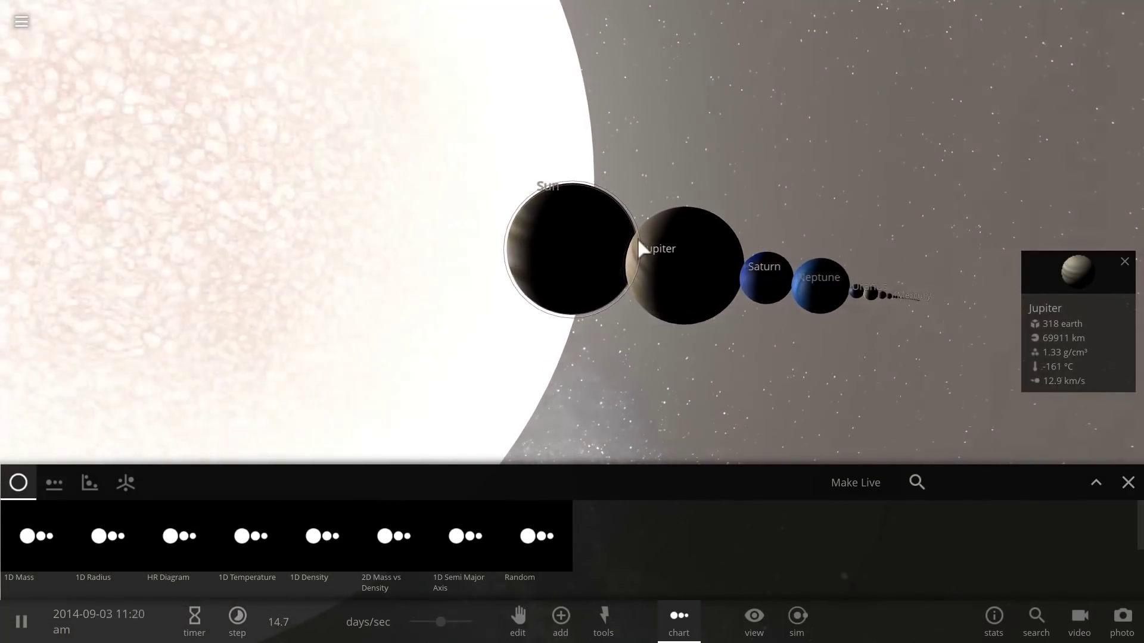
pyautogui.scroll(-5, 660, 259)
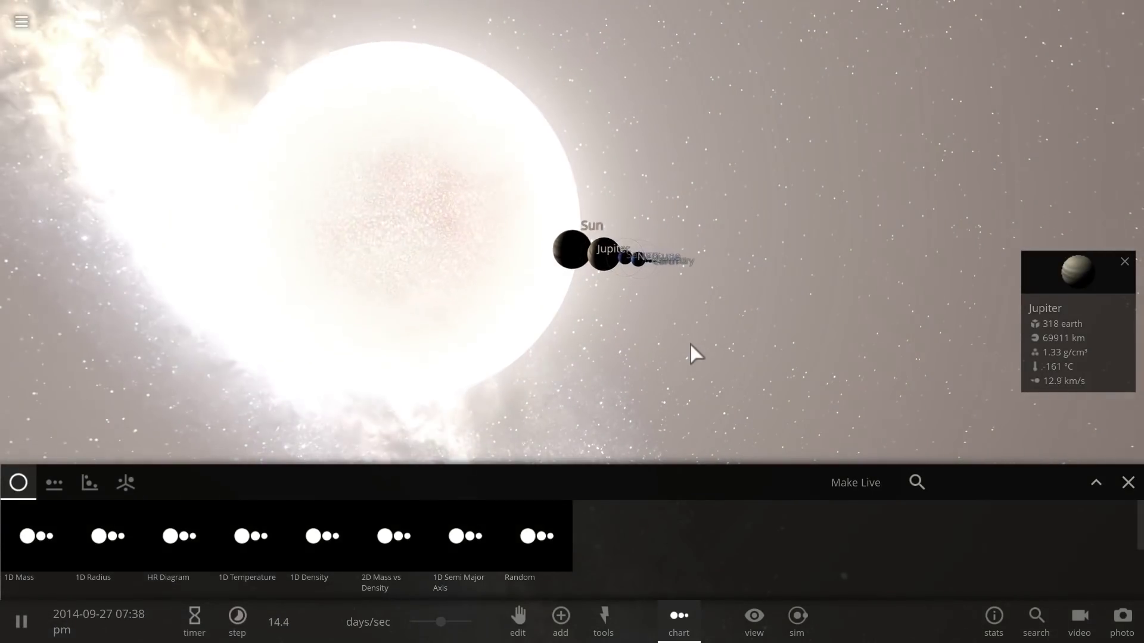
pyautogui.click(1127, 484)
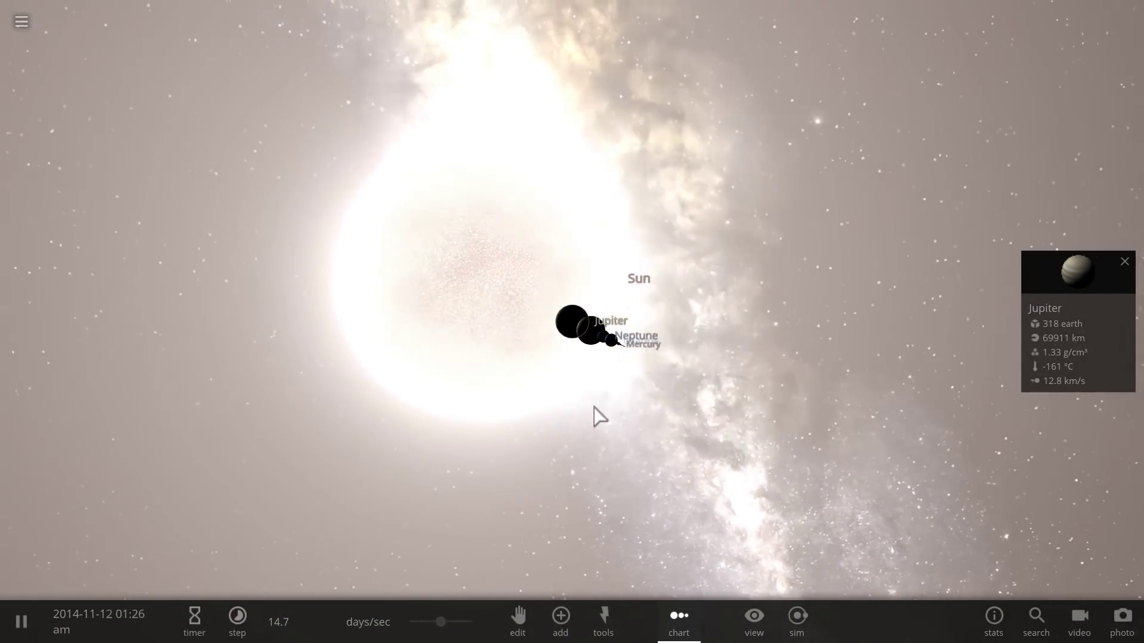
pyautogui.moveTo(594, 406); pyautogui.dragTo(490, 354)
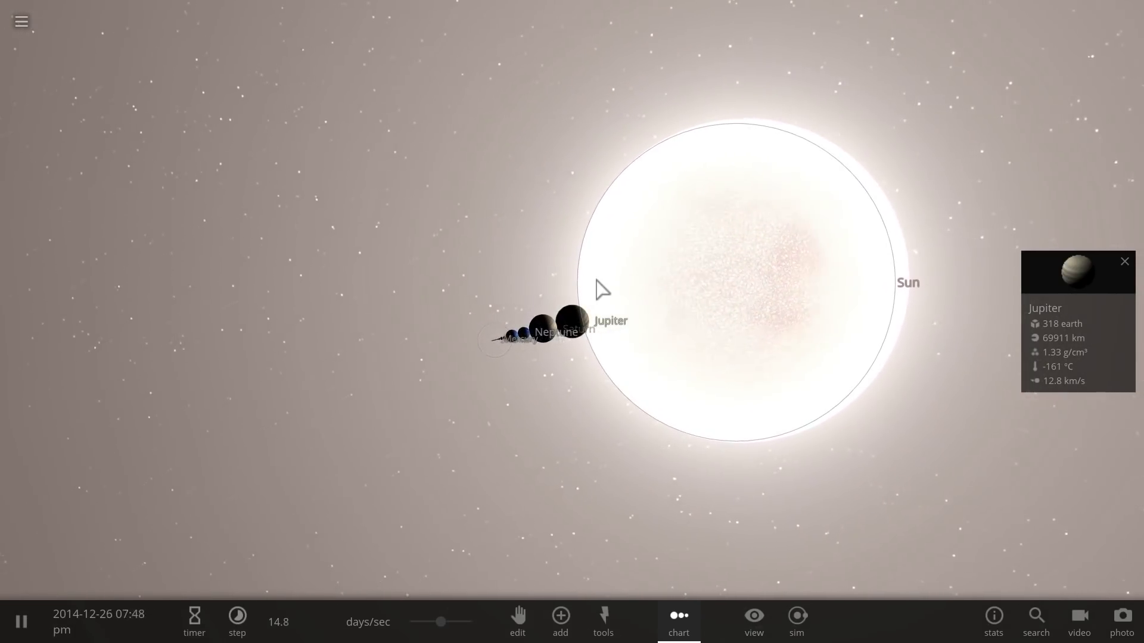
pyautogui.scroll(3, 569, 298)
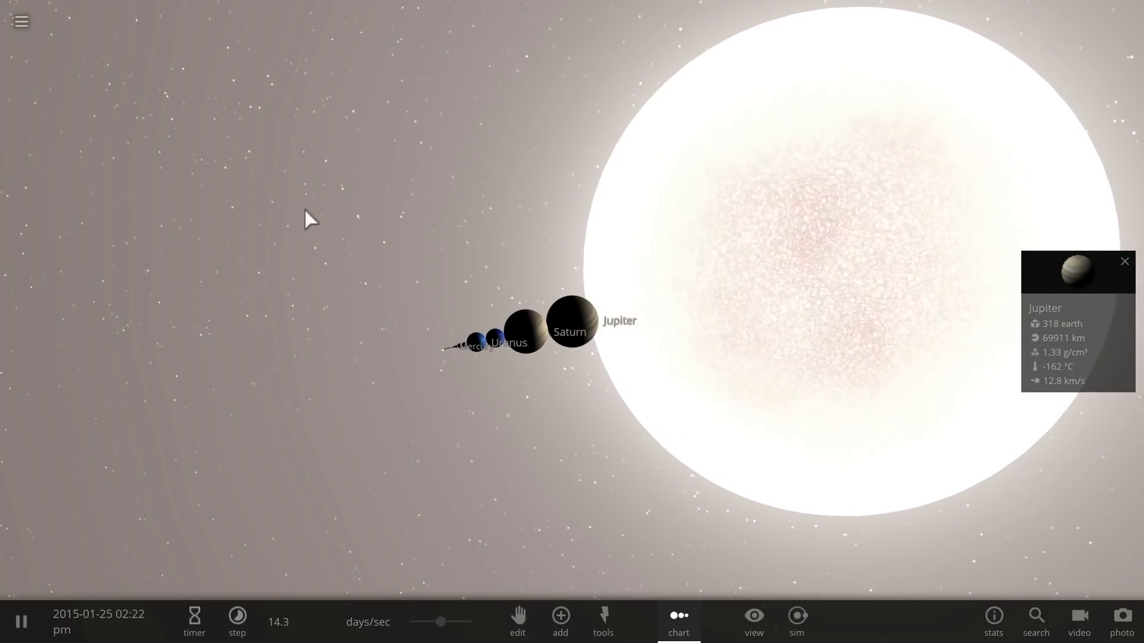
pyautogui.click(26, 27)
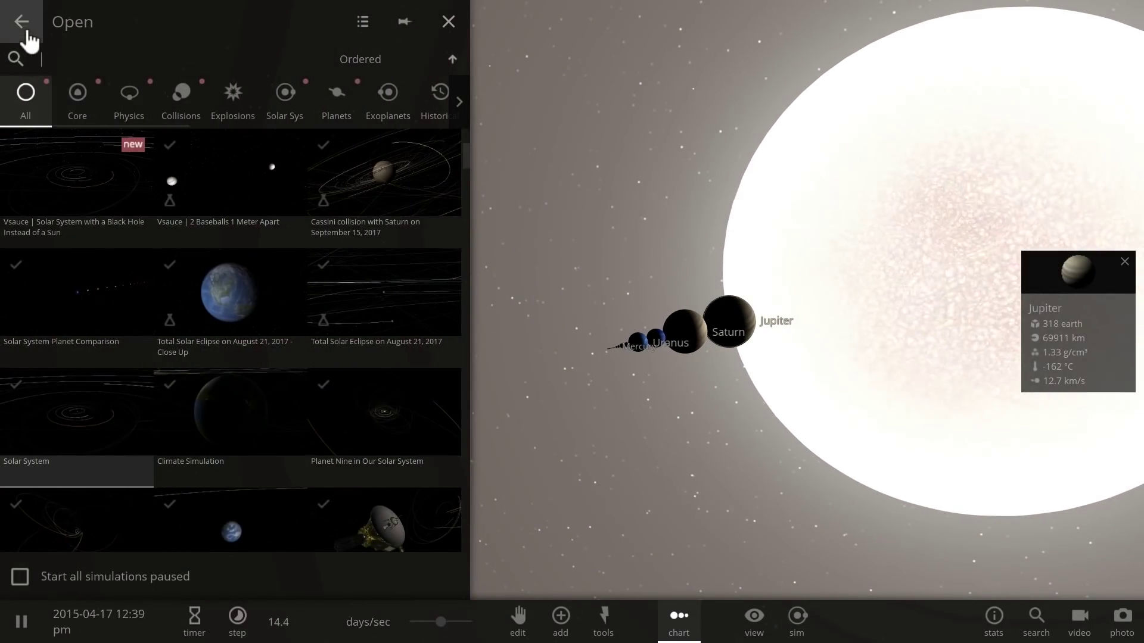
pyautogui.click(27, 34)
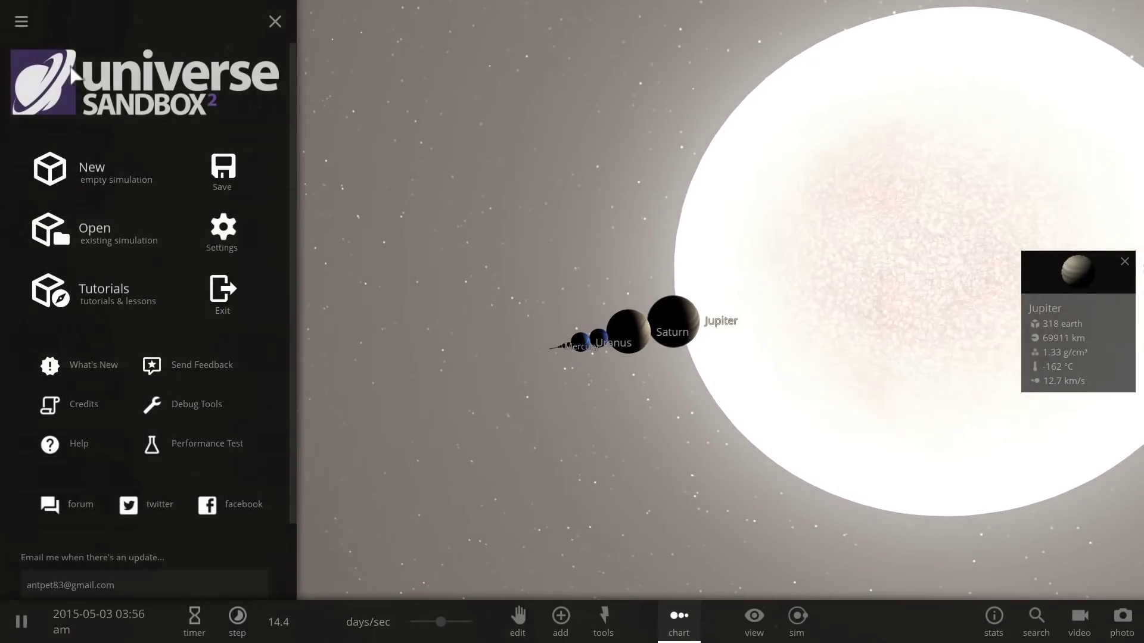
pyautogui.click(276, 37)
# Step: Return from the chart to the orbital view and focus closely on Earth
pyautogui.click(677, 625)
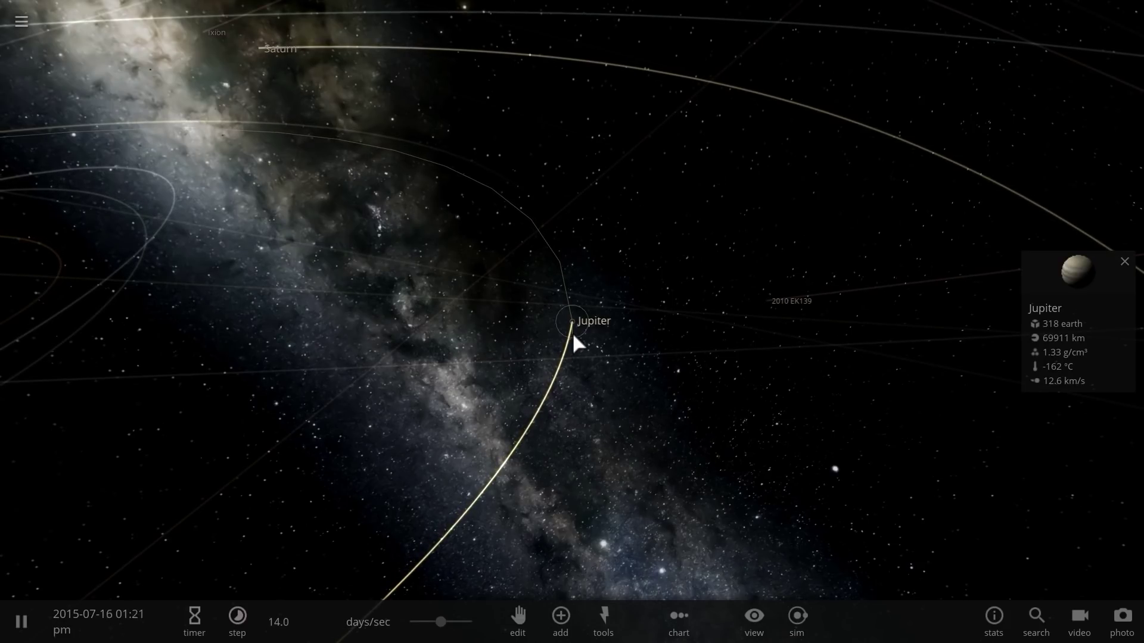
pyautogui.moveTo(572, 331); pyautogui.dragTo(288, 338)
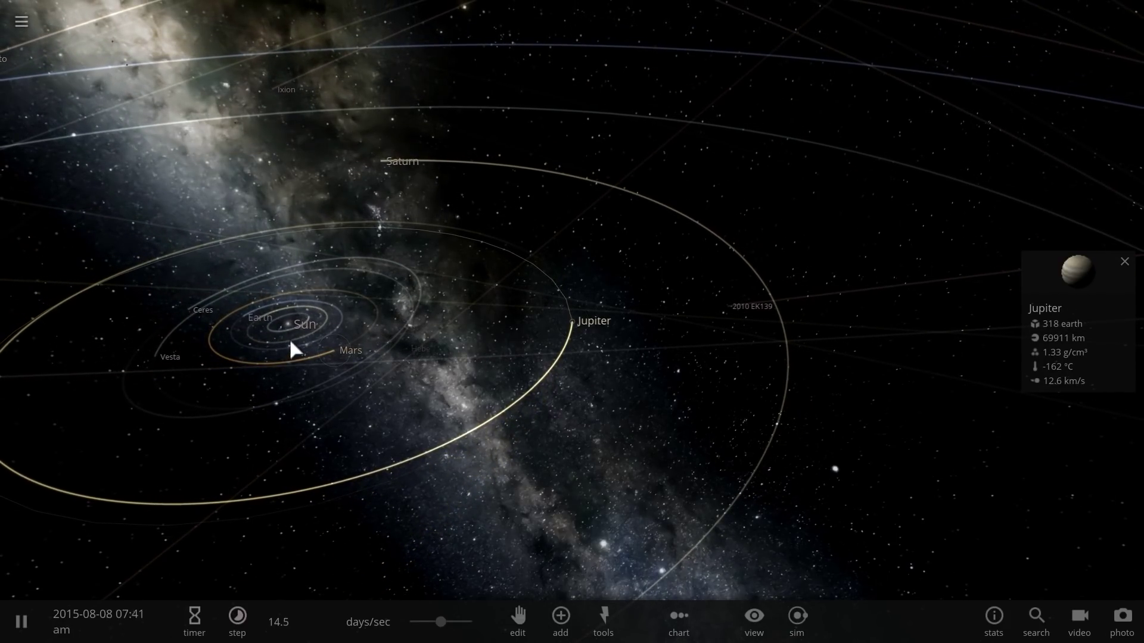
pyautogui.doubleClick(243, 319)
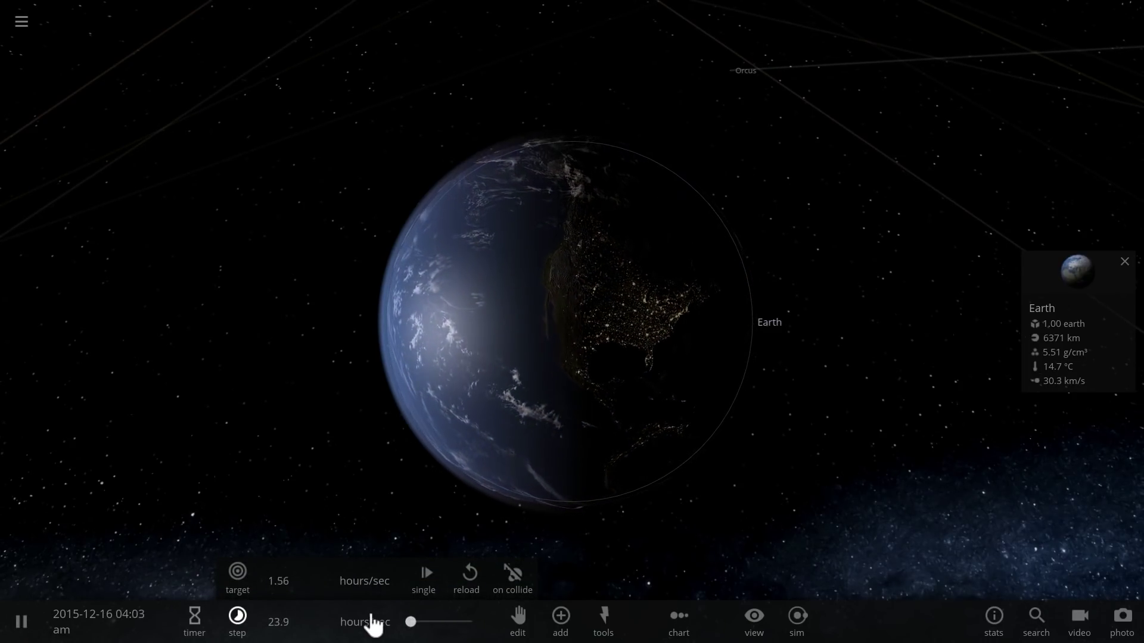
pyautogui.moveTo(335, 482); pyautogui.dragTo(666, 391)
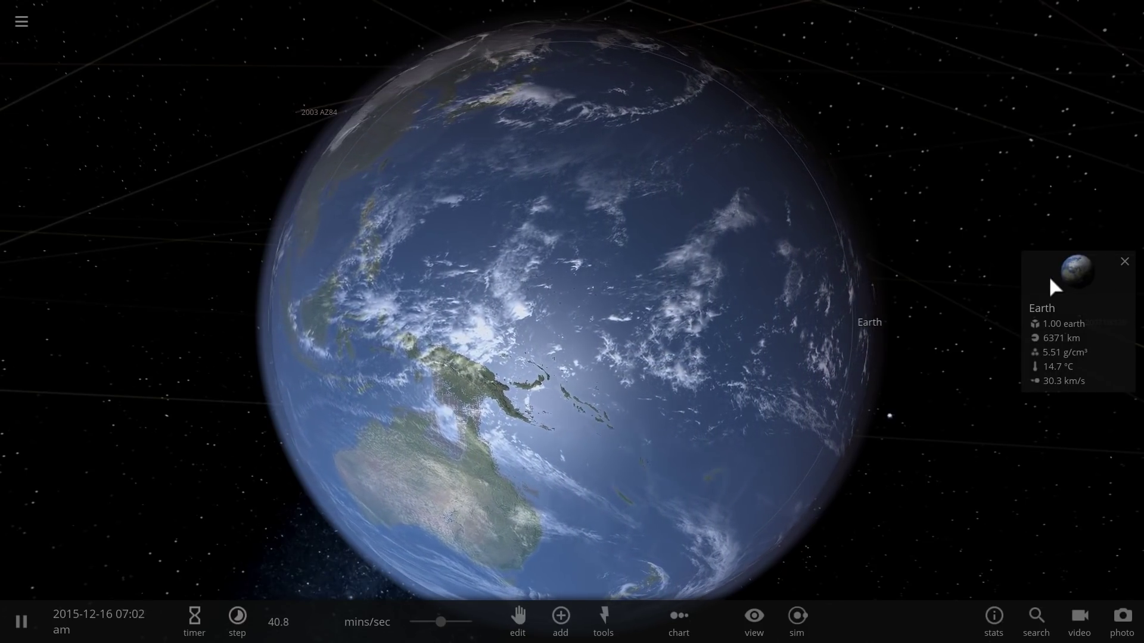
# Step: Inspect Earth's material composition in its properties
pyautogui.click(1051, 286)
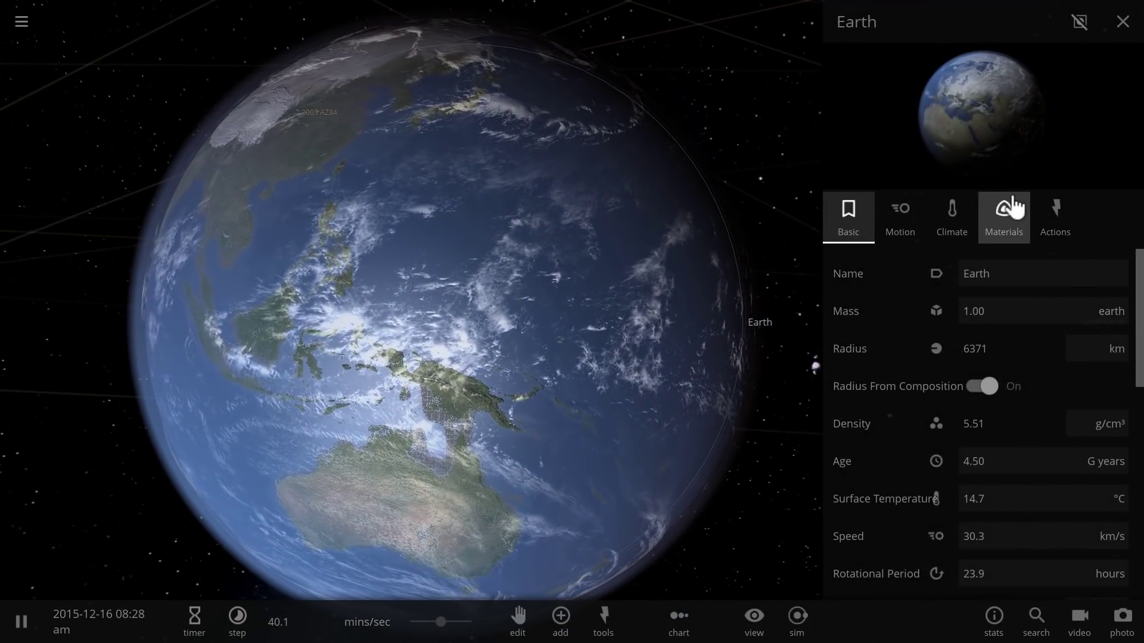
pyautogui.click(1012, 233)
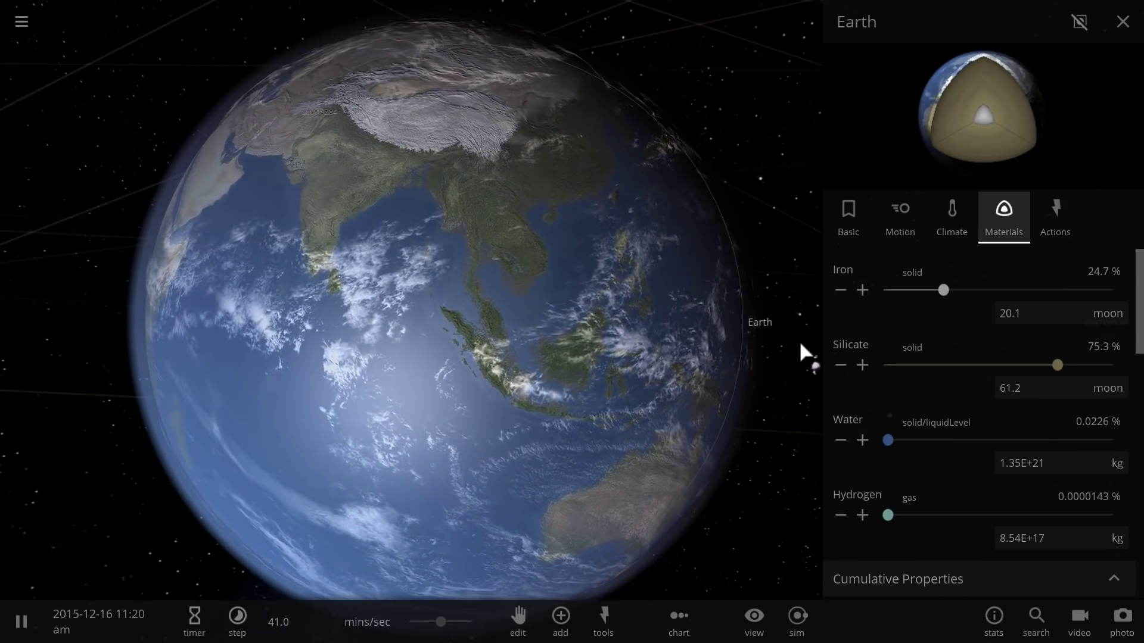
pyautogui.scroll(-5, 648, 319)
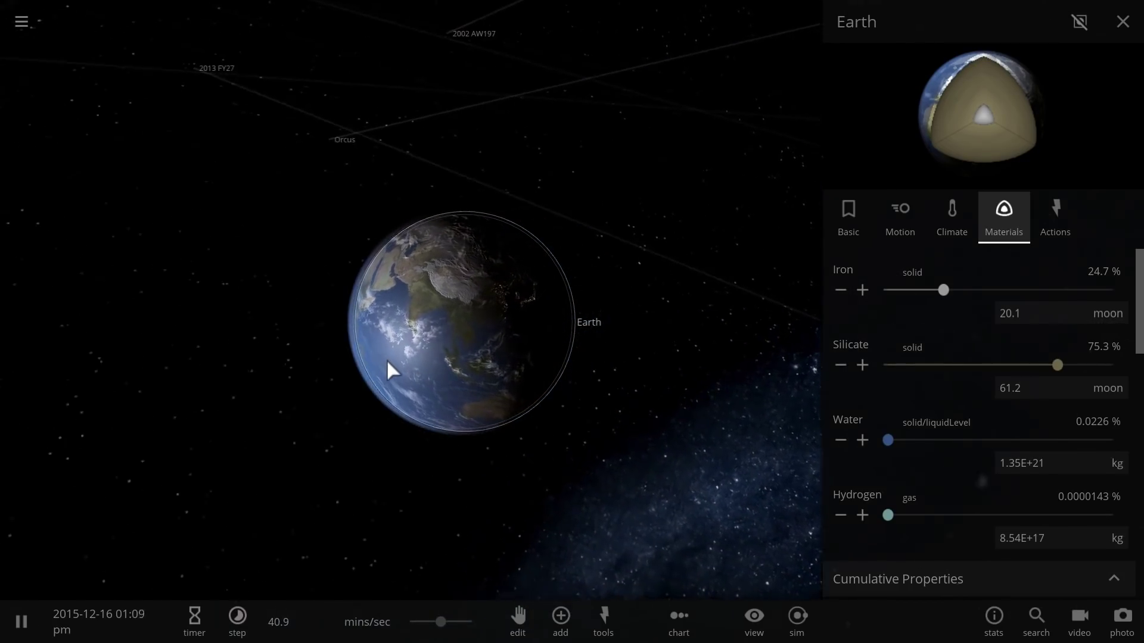
# Step: Find the Sun from Earth's position and inspect the Sun's material composition
pyautogui.moveTo(388, 369); pyautogui.dragTo(231, 203)
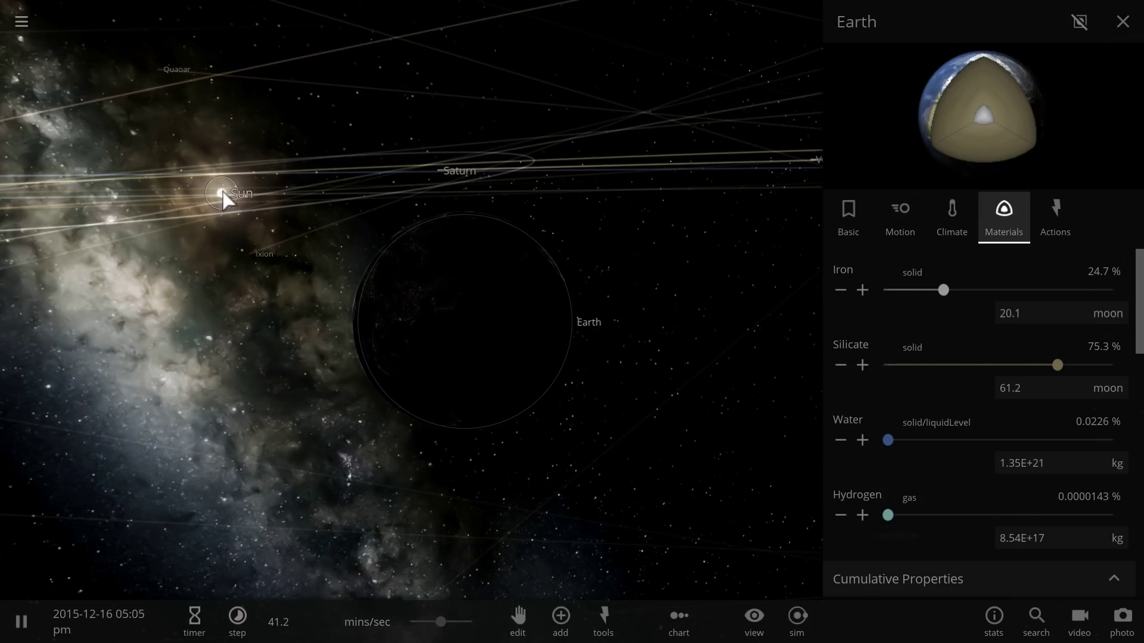
pyautogui.click(223, 194)
pyautogui.moveTo(223, 195); pyautogui.dragTo(712, 213)
pyautogui.scroll(-8, 508, 337)
pyautogui.scroll(-5, 494, 340)
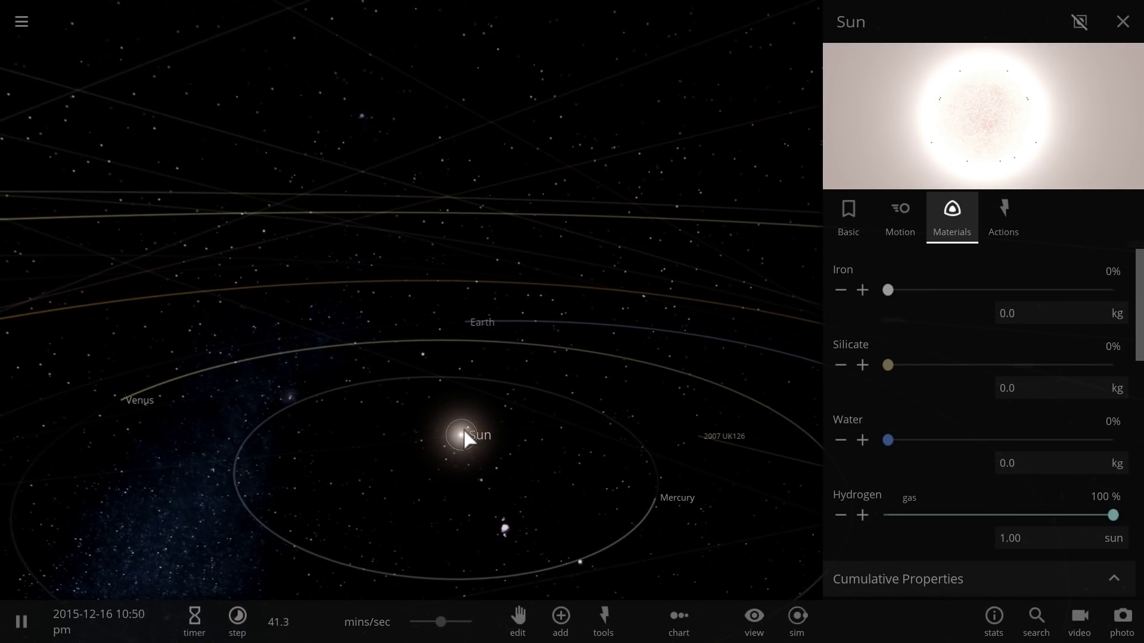
# Step: Focus the view on the Sun and examine the orbits of the inner planets around it
pyautogui.doubleClick(463, 433)
pyautogui.moveTo(656, 267); pyautogui.dragTo(607, 315)
pyautogui.scroll(2, 581, 334)
pyautogui.moveTo(572, 361); pyautogui.dragTo(590, 332)
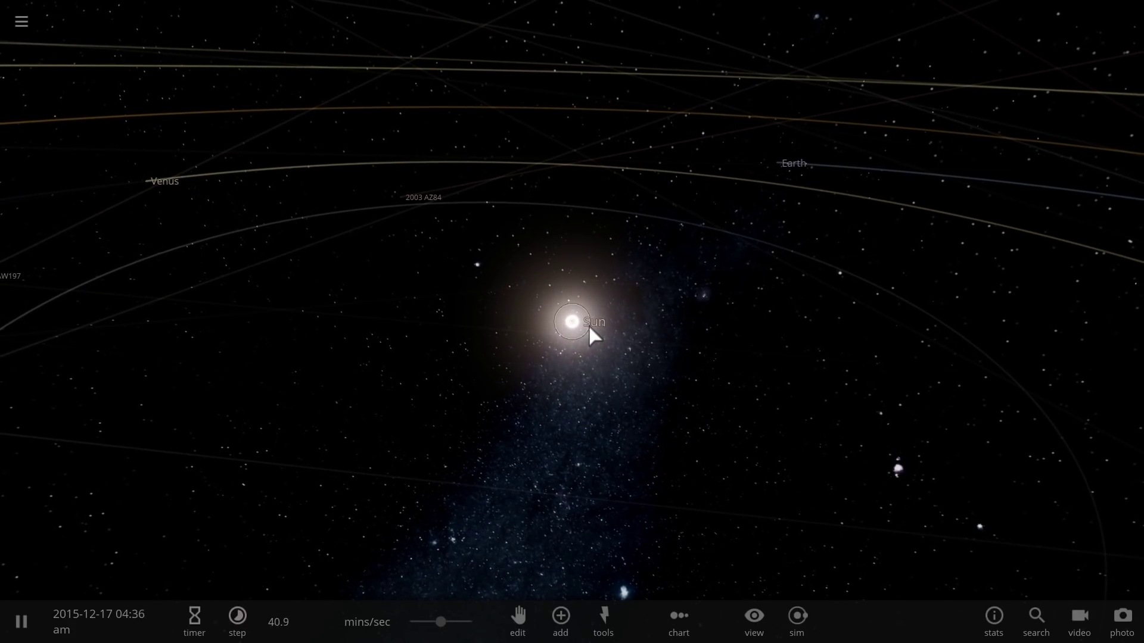
pyautogui.moveTo(604, 339); pyautogui.dragTo(488, 355)
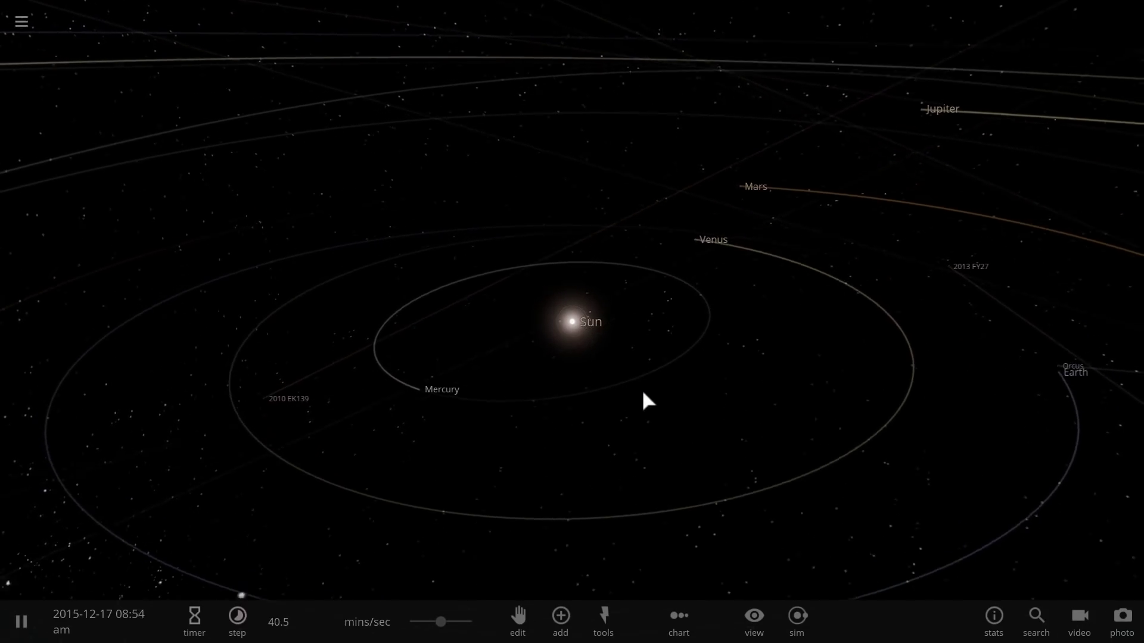
pyautogui.moveTo(639, 397); pyautogui.dragTo(703, 388)
pyautogui.scroll(-3, 709, 392)
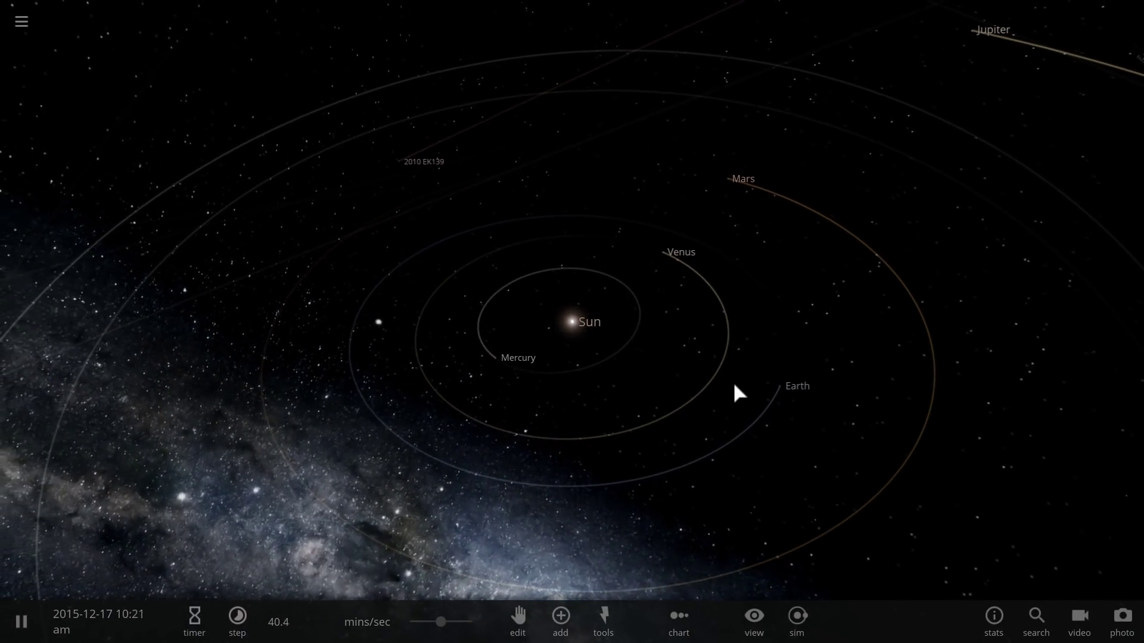
# Step: Focus on Earth again, review its material composition, and close its properties
pyautogui.click(776, 388)
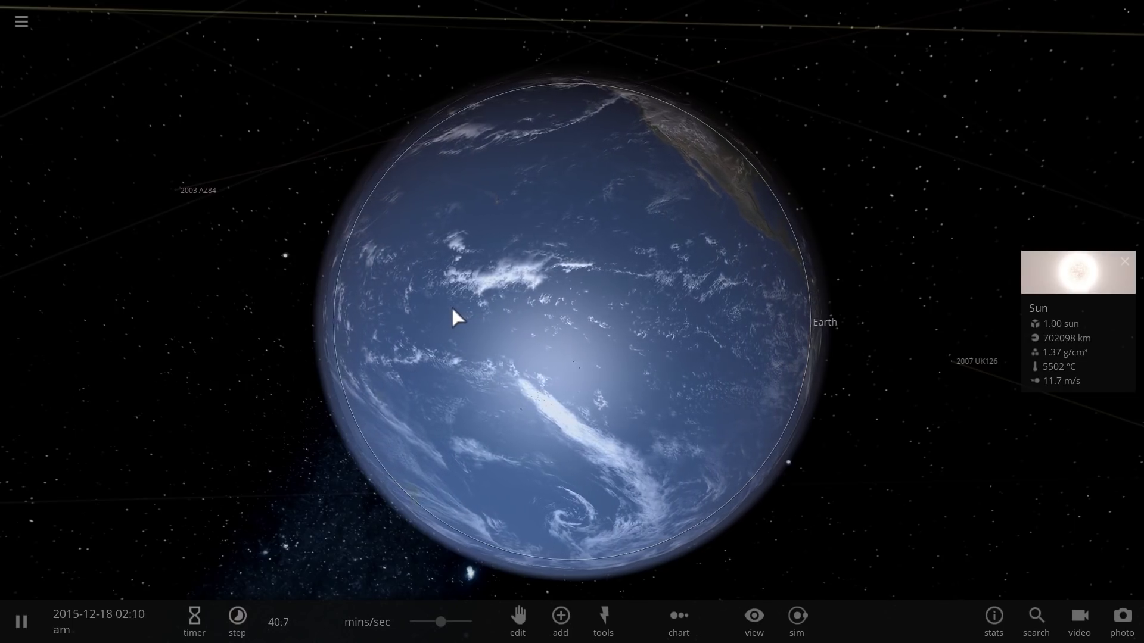
pyautogui.click(524, 309)
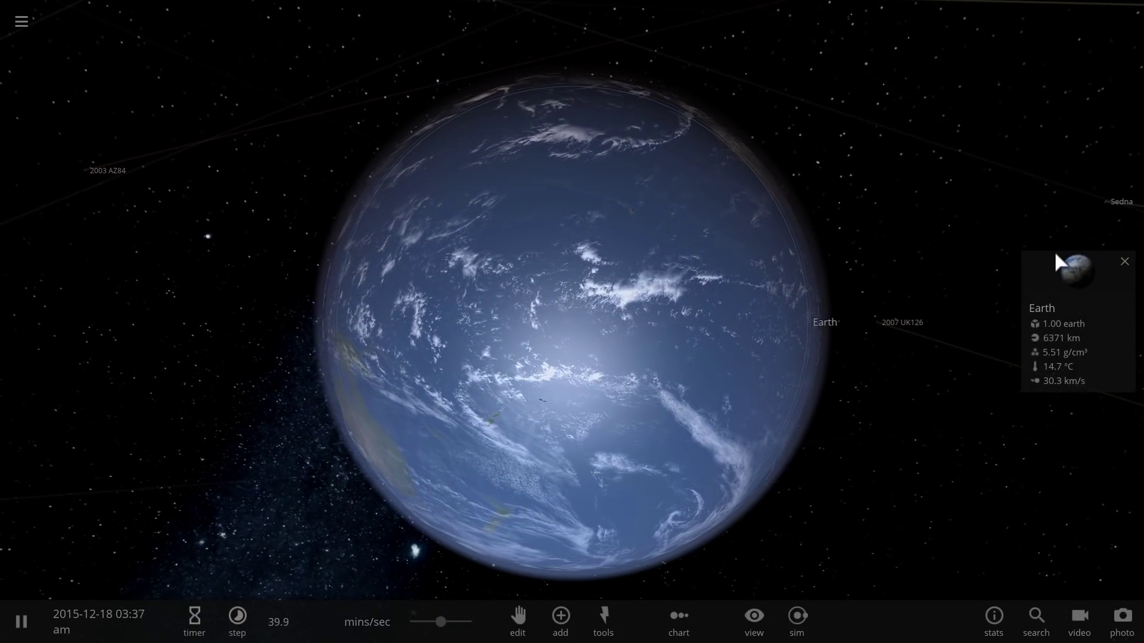
pyautogui.click(1064, 280)
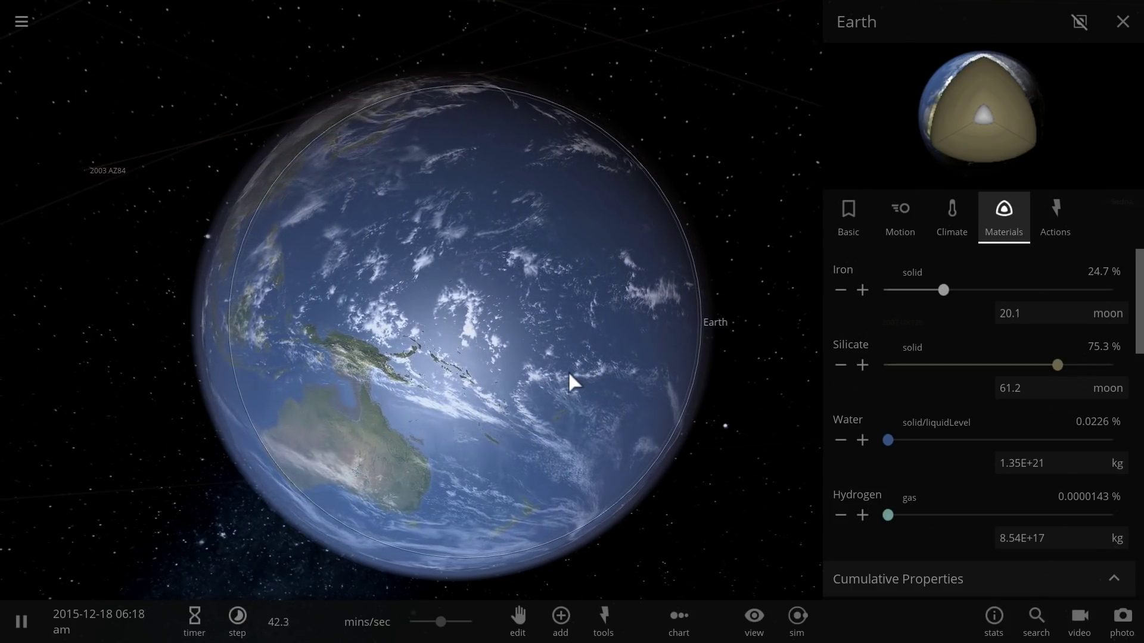
pyautogui.scroll(-5, 524, 321)
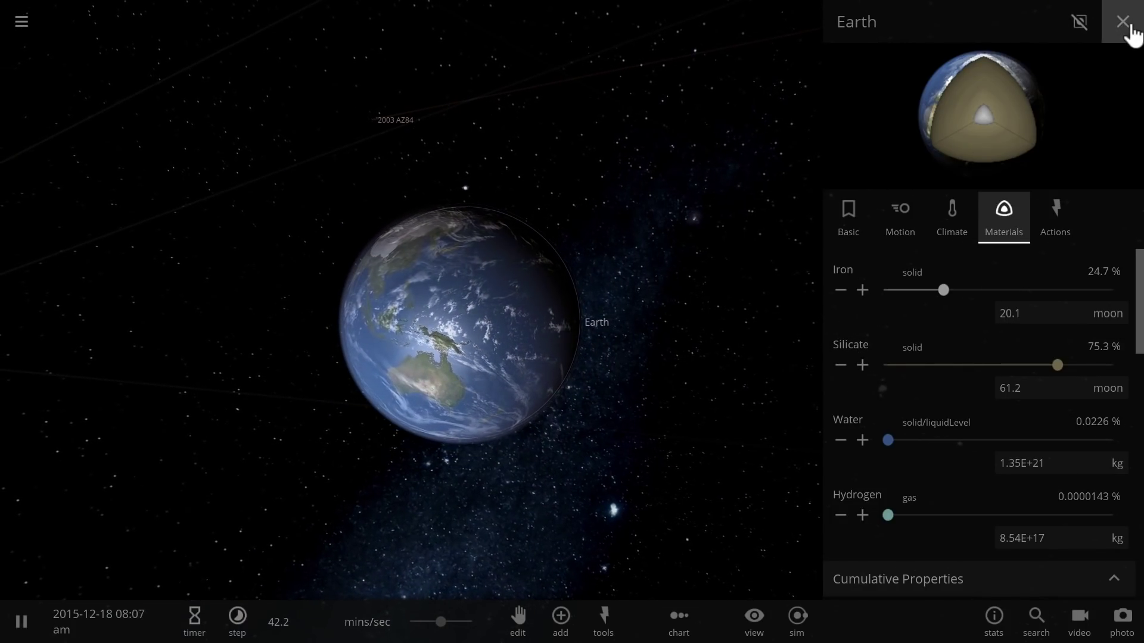
pyautogui.click(1123, 22)
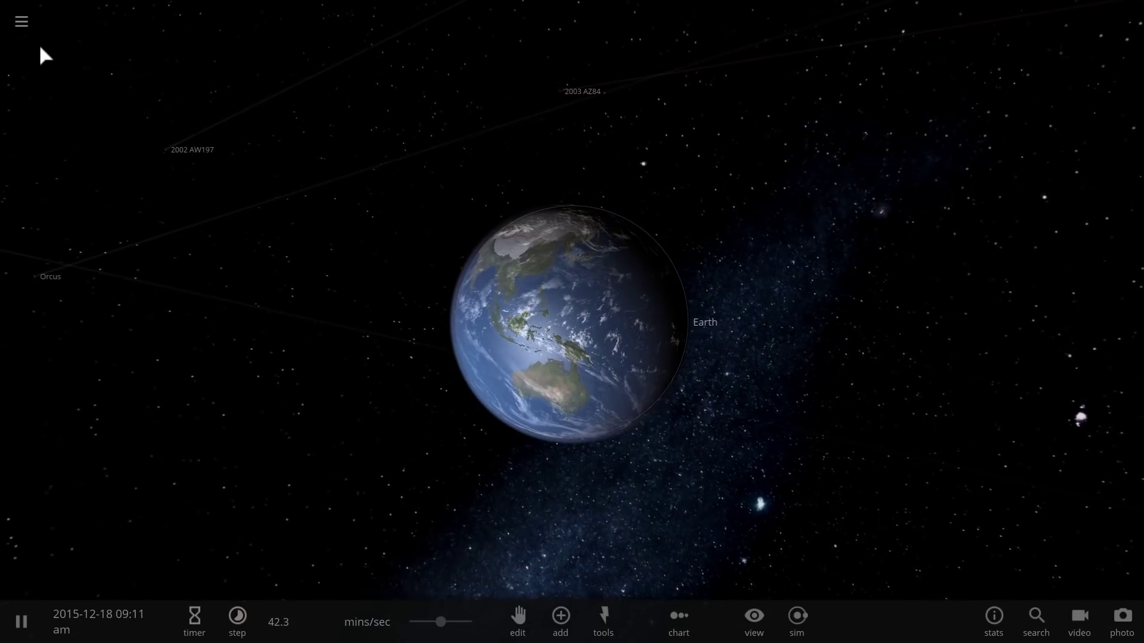
# Step: Open the existing Saturn & Moons simulation and dismiss its description
pyautogui.click(21, 24)
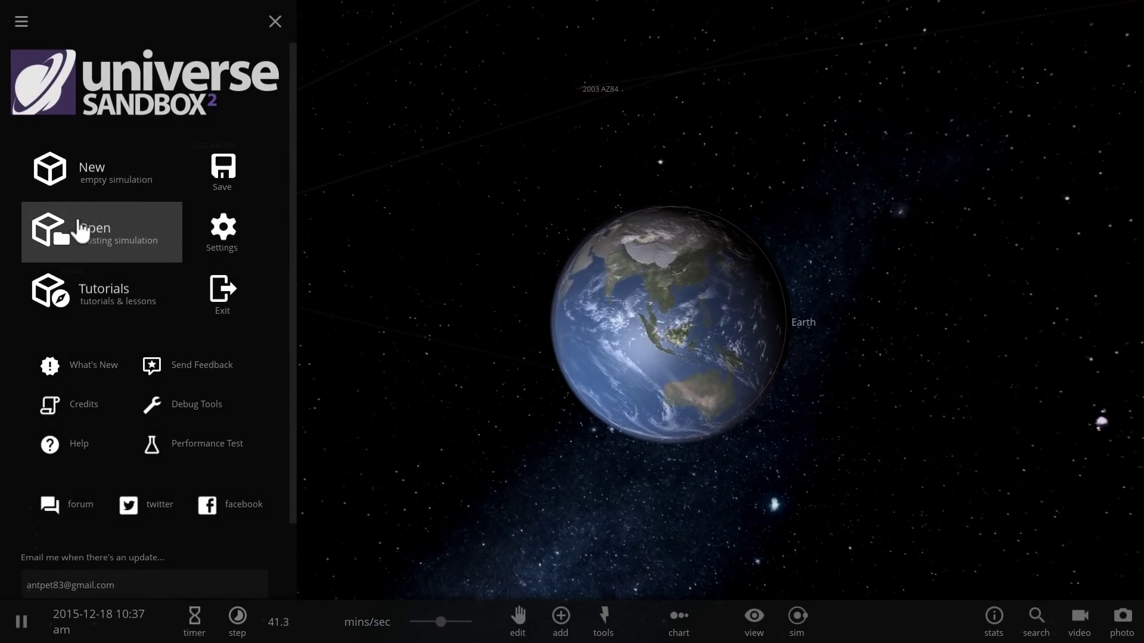
pyautogui.click(83, 231)
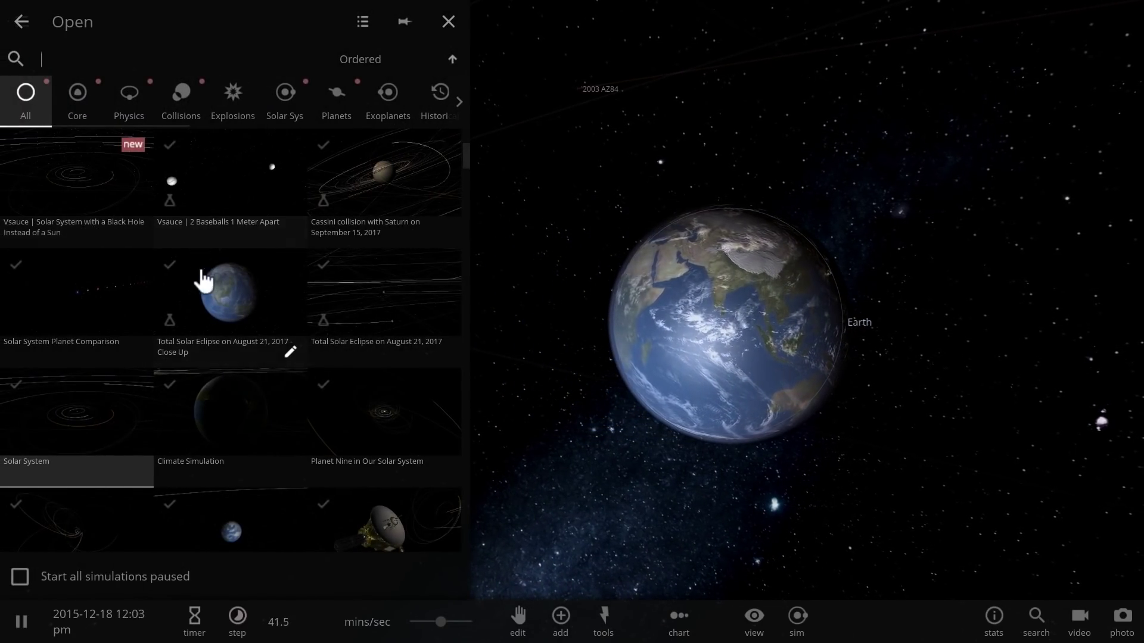
pyautogui.scroll(-2, 203, 274)
pyautogui.scroll(3, 217, 275)
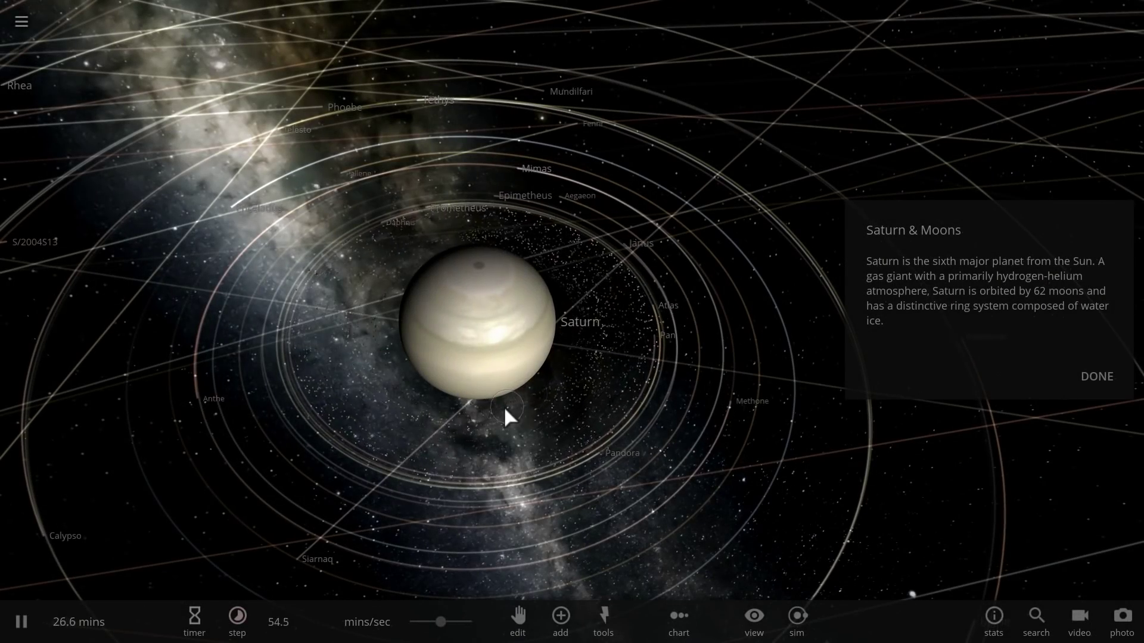
pyautogui.click(1096, 376)
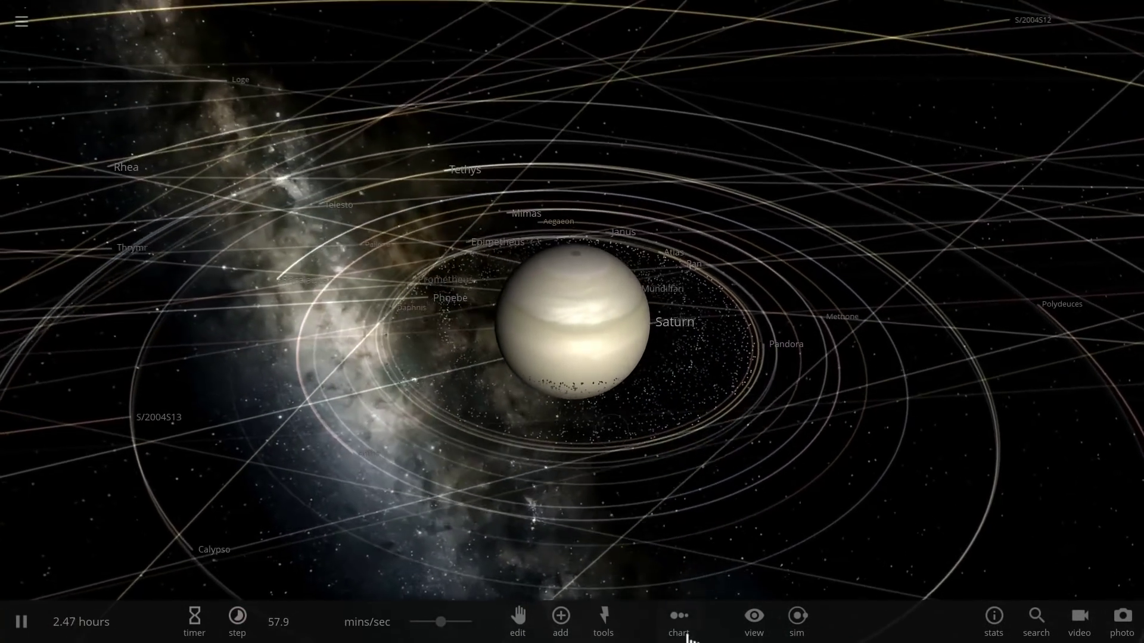
# Step: Line up Saturn and its moons in a chart and focus the view on Titan
pyautogui.click(679, 623)
pyautogui.scroll(5, 661, 319)
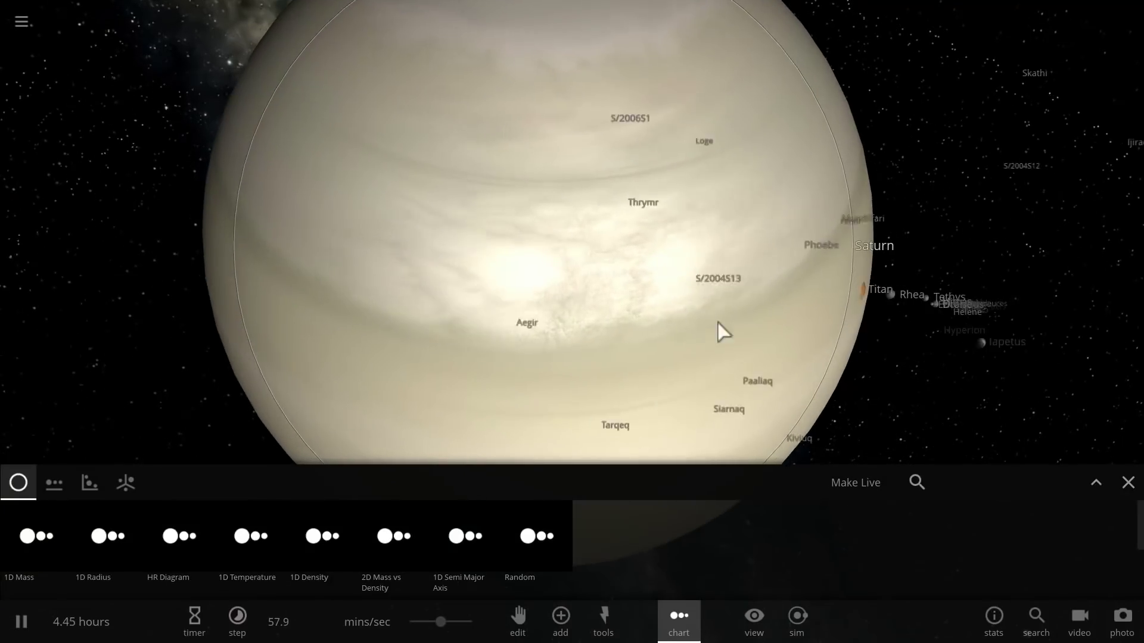
pyautogui.click(1126, 484)
pyautogui.click(894, 370)
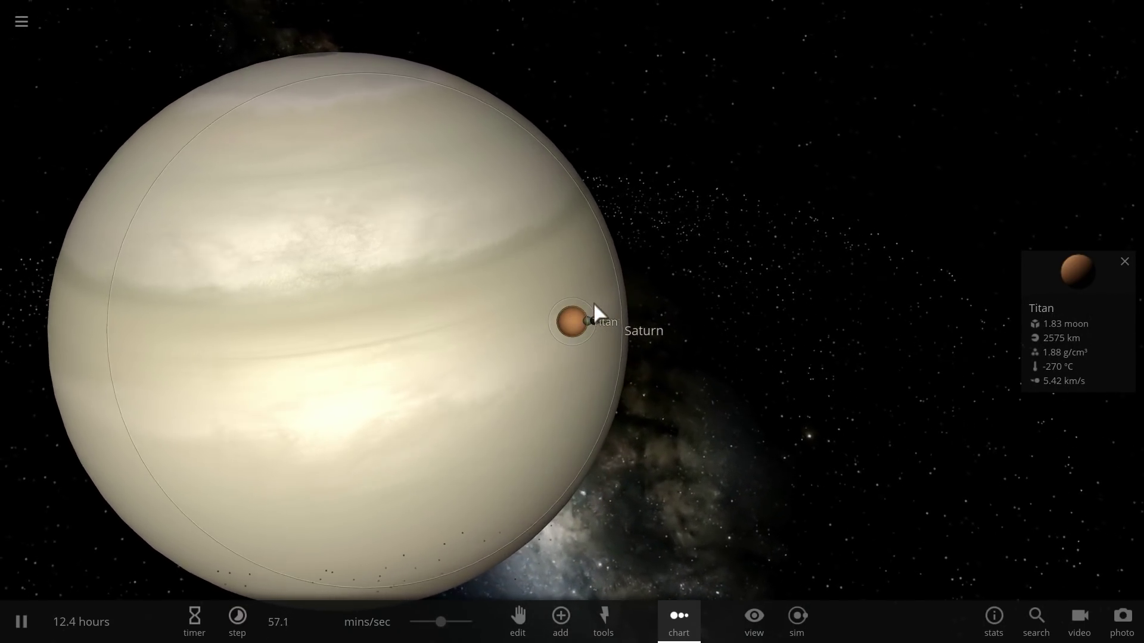
# Step: Examine Titan's size against Saturn and the smaller moons in the chart
pyautogui.scroll(3, 593, 303)
pyautogui.scroll(2, 581, 346)
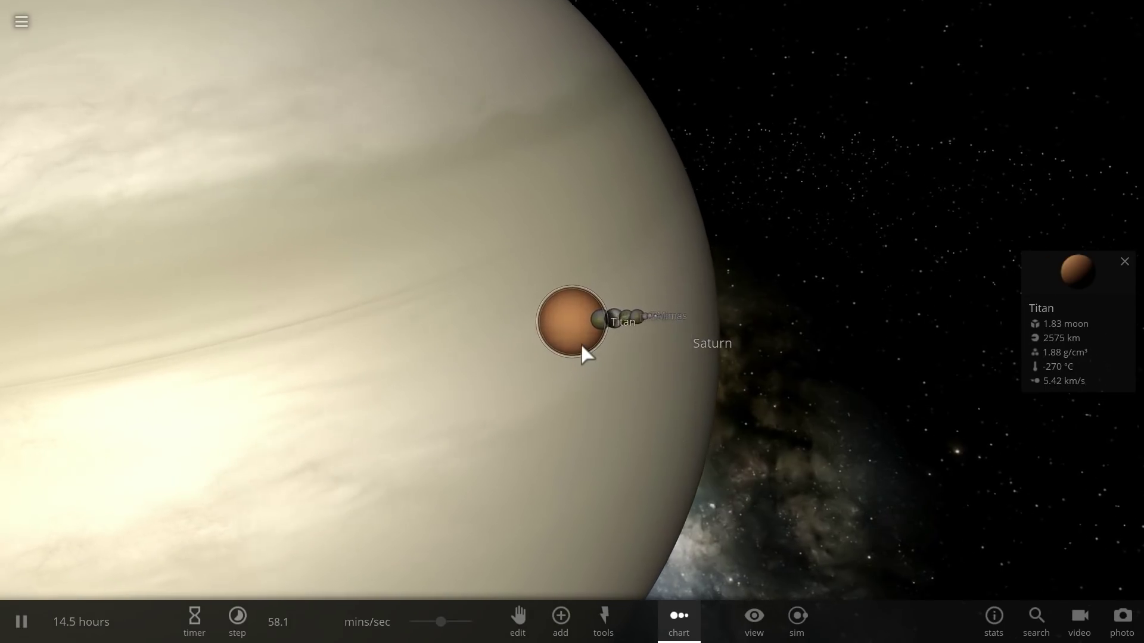
pyautogui.scroll(2, 583, 352)
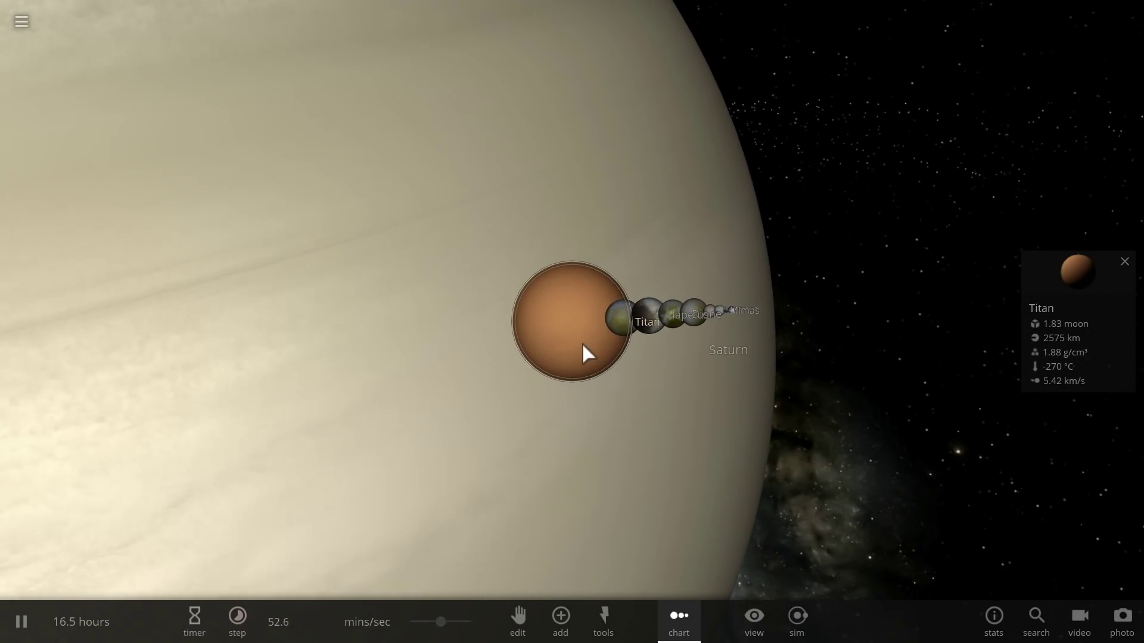
pyautogui.scroll(-1, 639, 329)
pyautogui.scroll(1, 623, 333)
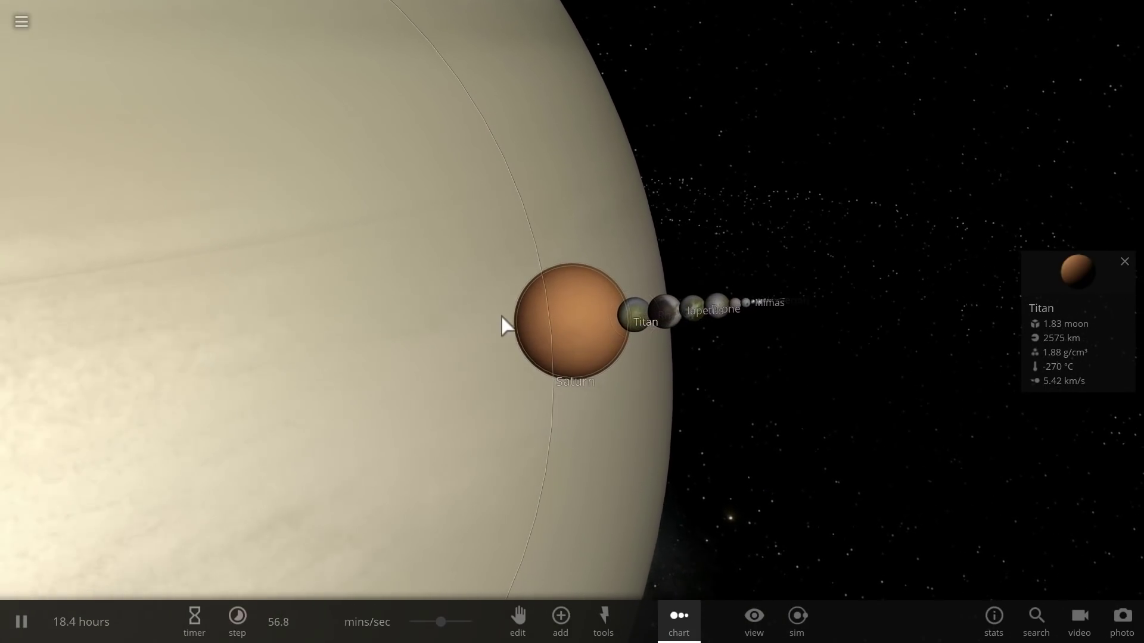
pyautogui.scroll(-5, 575, 234)
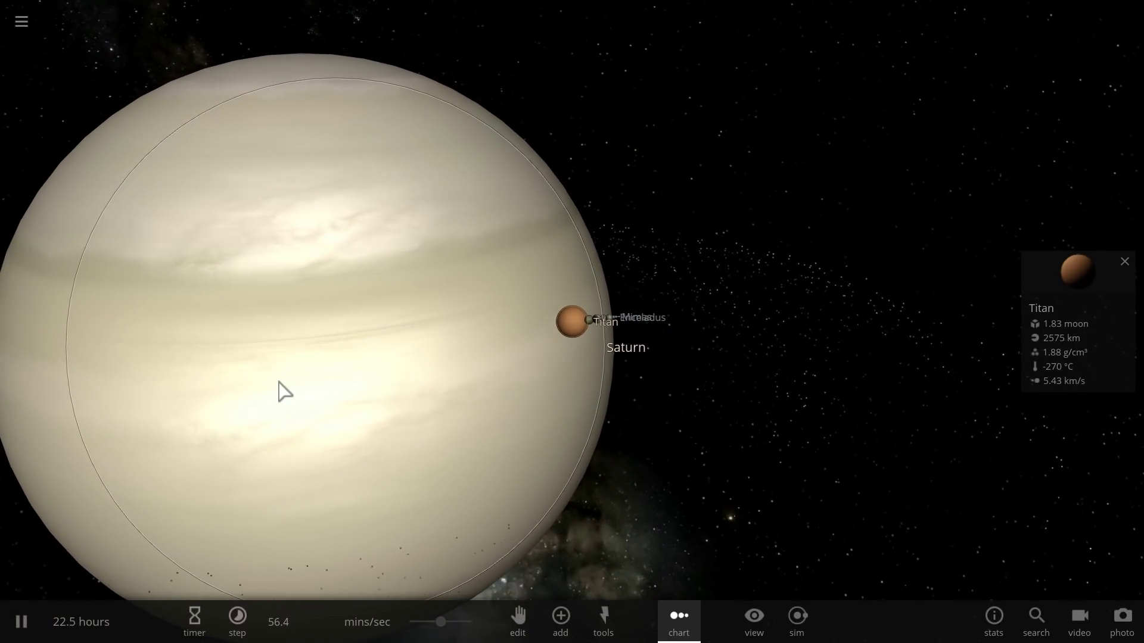
# Step: Select Saturn and then Titan to compare their summary data and sizes
pyautogui.click(285, 391)
pyautogui.scroll(3, 585, 301)
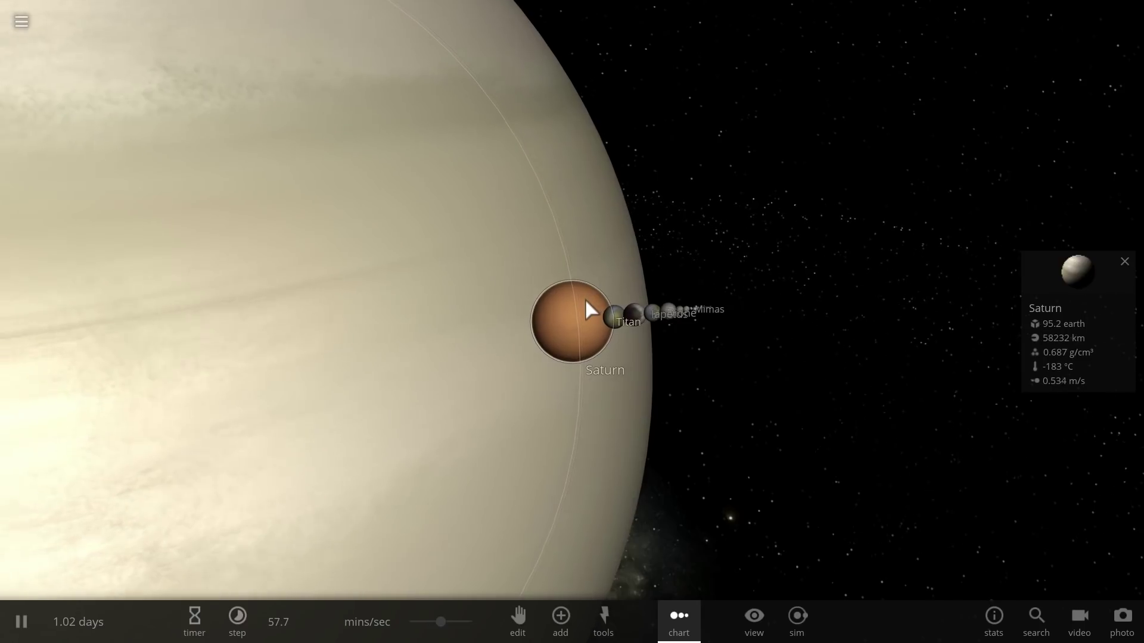
pyautogui.scroll(2, 584, 310)
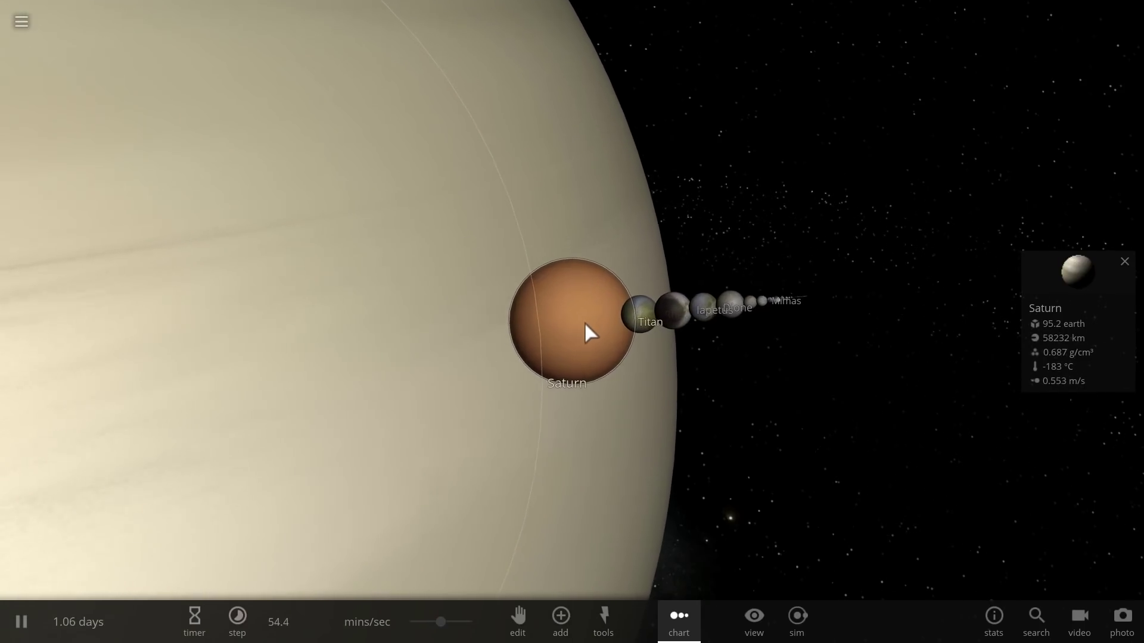
pyautogui.click(570, 365)
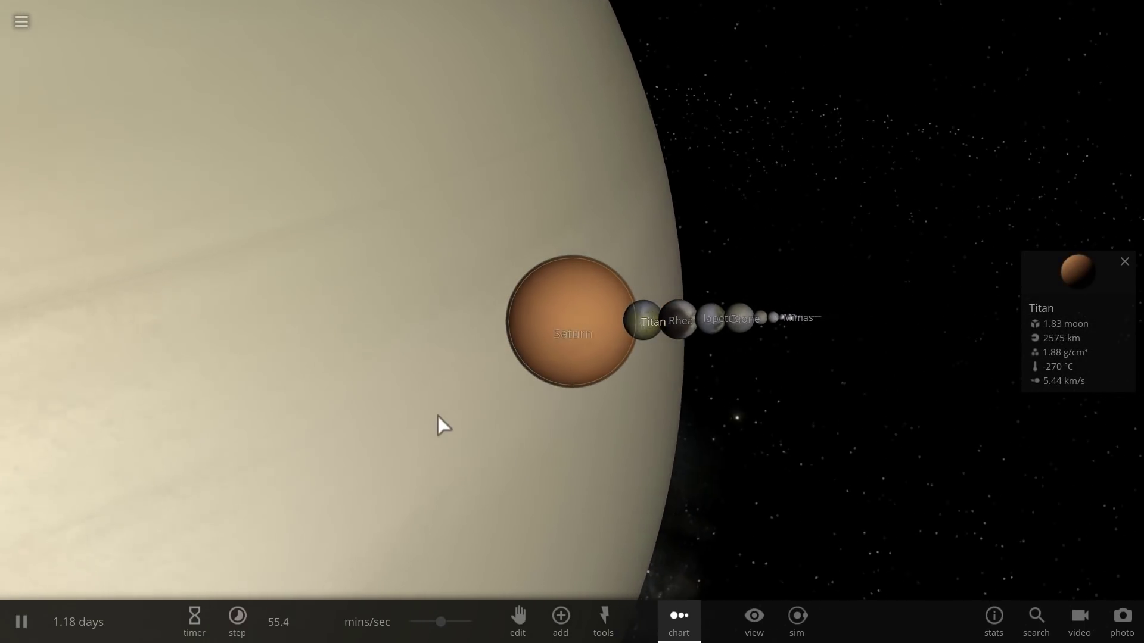
pyautogui.scroll(2, 565, 362)
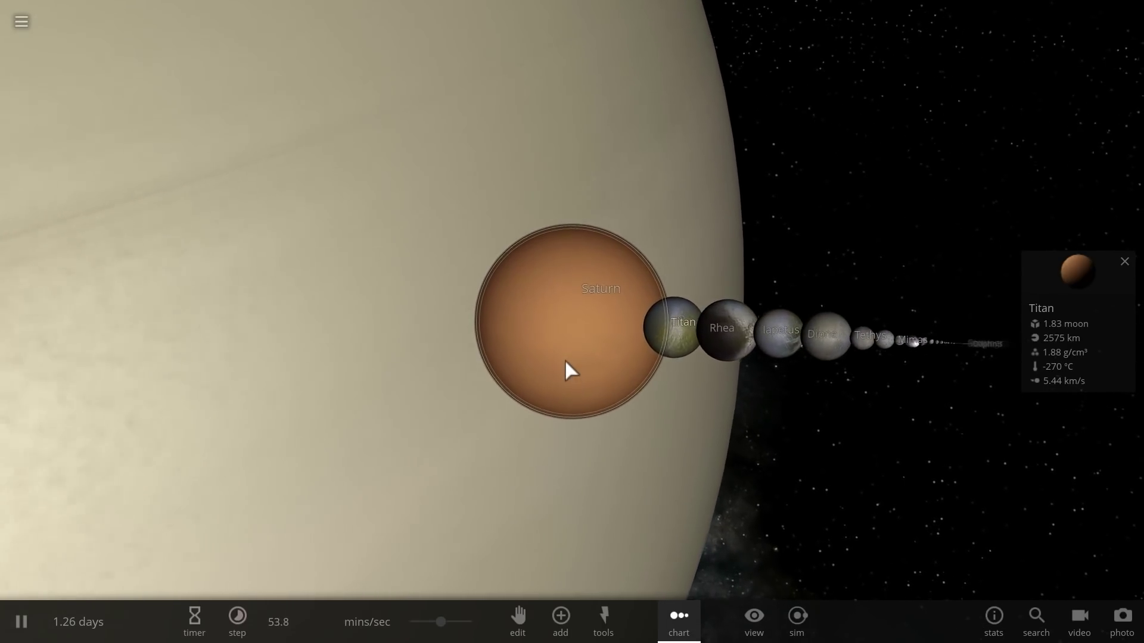
# Step: View the row of moons beside Saturn from the side and open Rhea's properties
pyautogui.moveTo(626, 360); pyautogui.dragTo(522, 361)
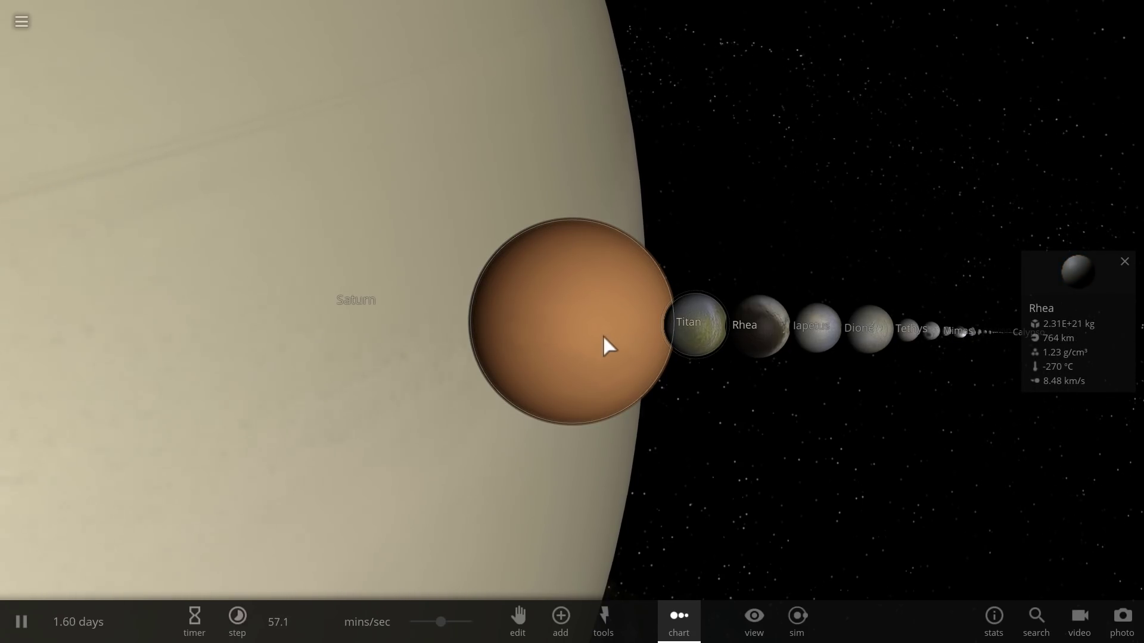
pyautogui.moveTo(603, 335); pyautogui.dragTo(519, 304)
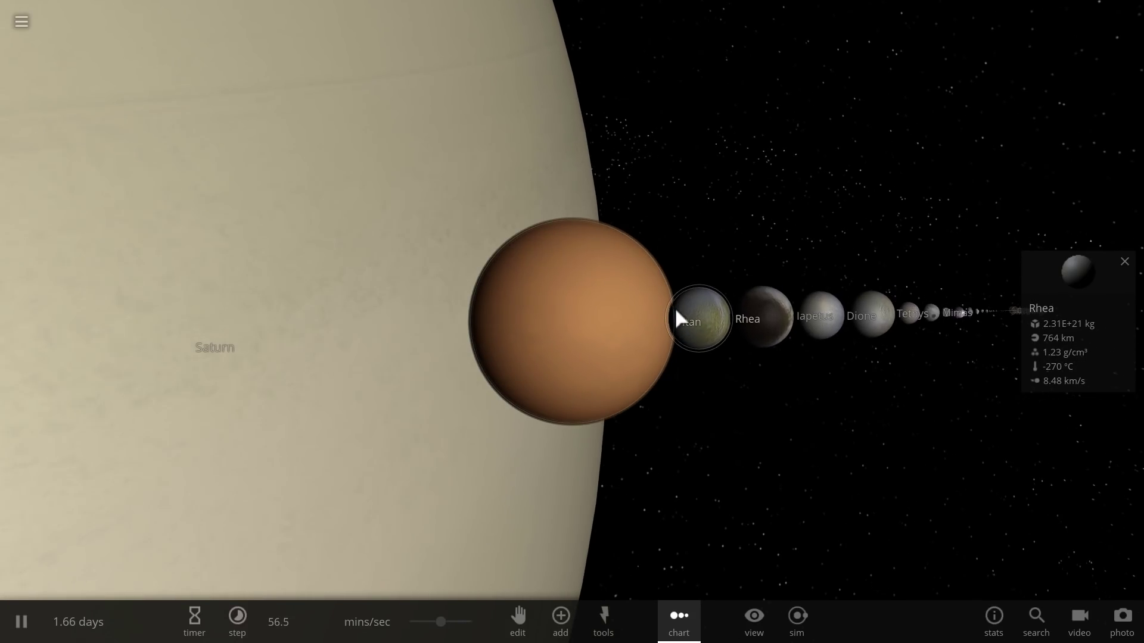
pyautogui.moveTo(676, 308); pyautogui.dragTo(530, 303)
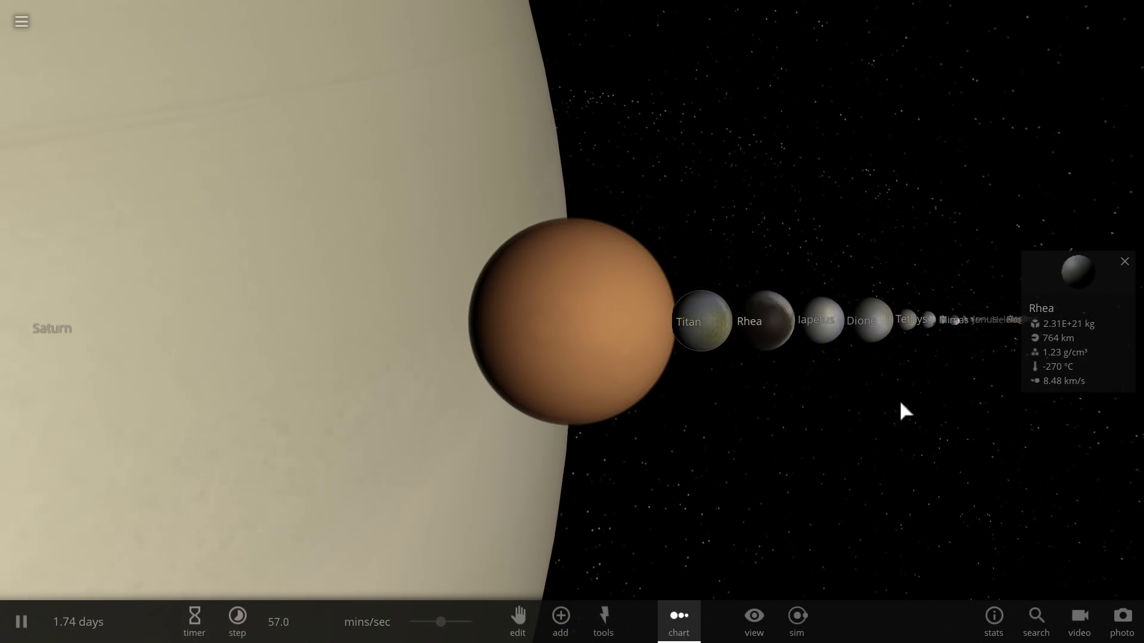
pyautogui.click(1079, 260)
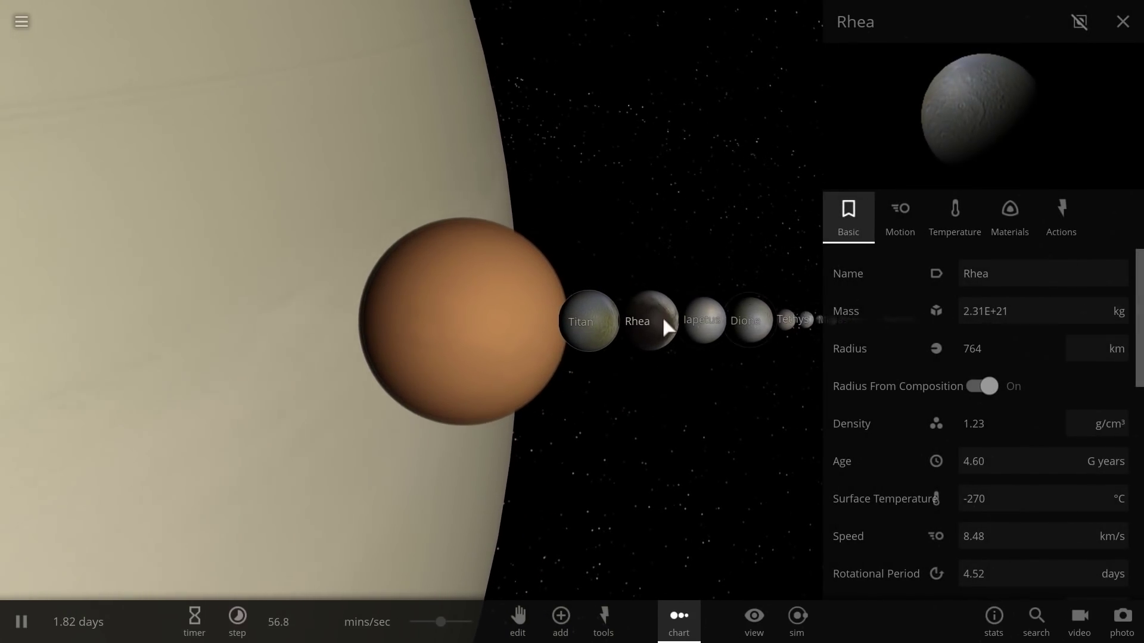
# Step: Inspect Titan's basic properties, then show Saturn's mass in moon masses
pyautogui.click(602, 334)
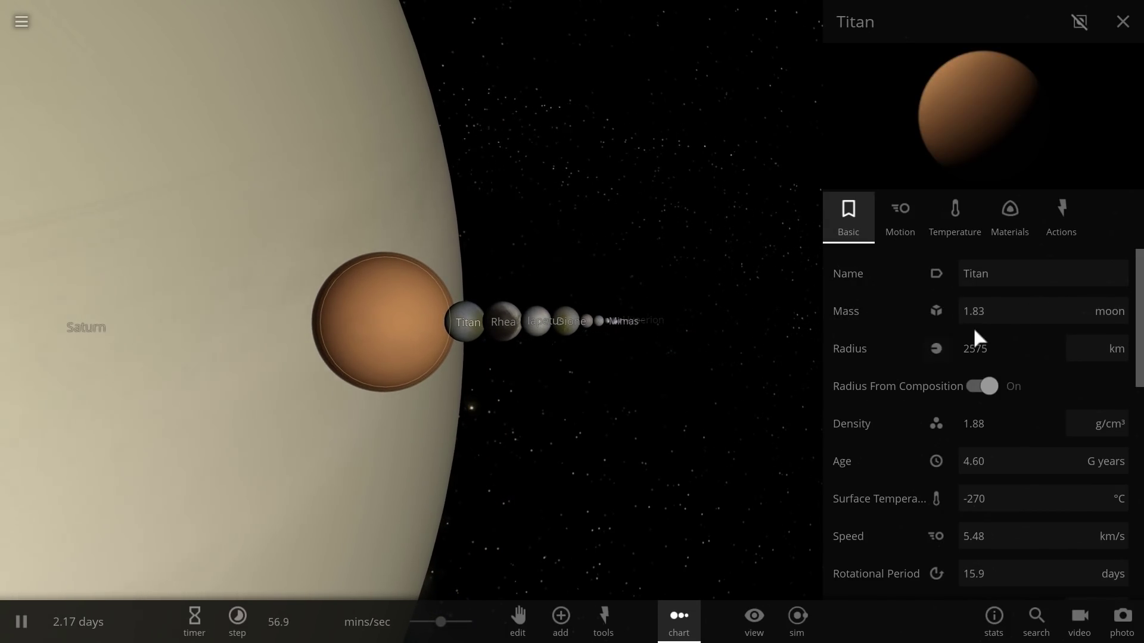
pyautogui.scroll(-3, 555, 338)
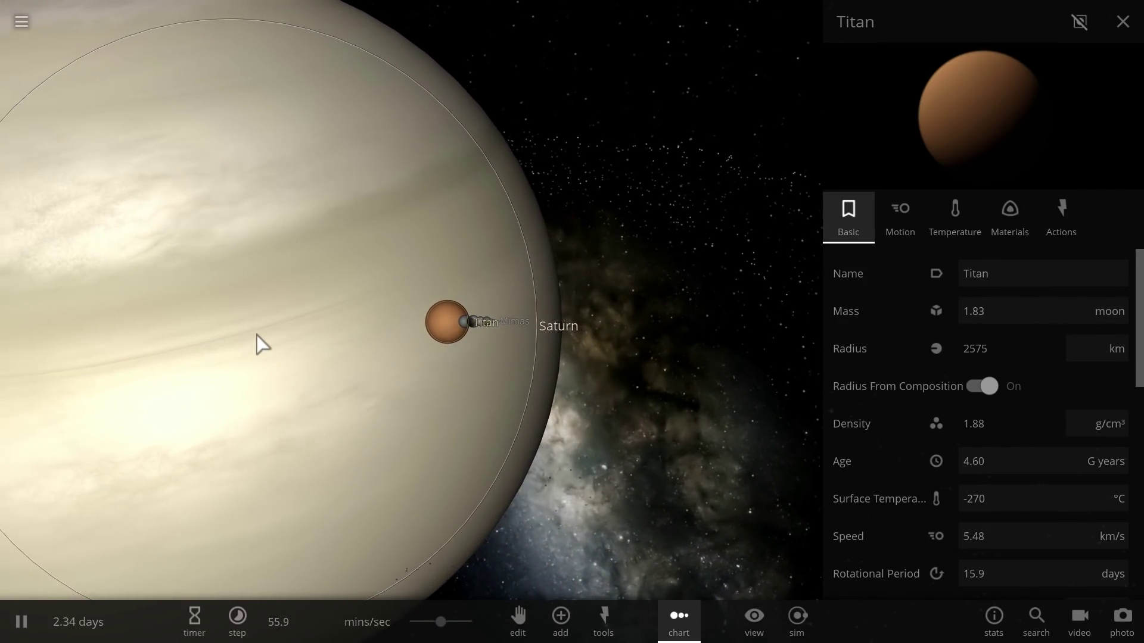
pyautogui.click(302, 335)
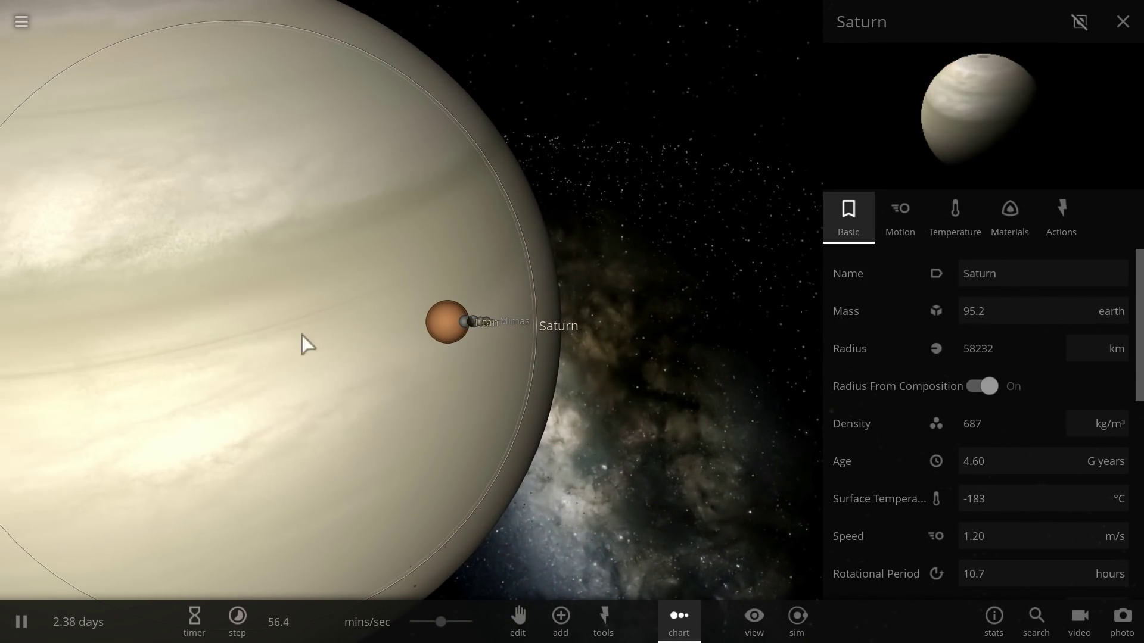
pyautogui.click(1113, 314)
pyautogui.click(1115, 343)
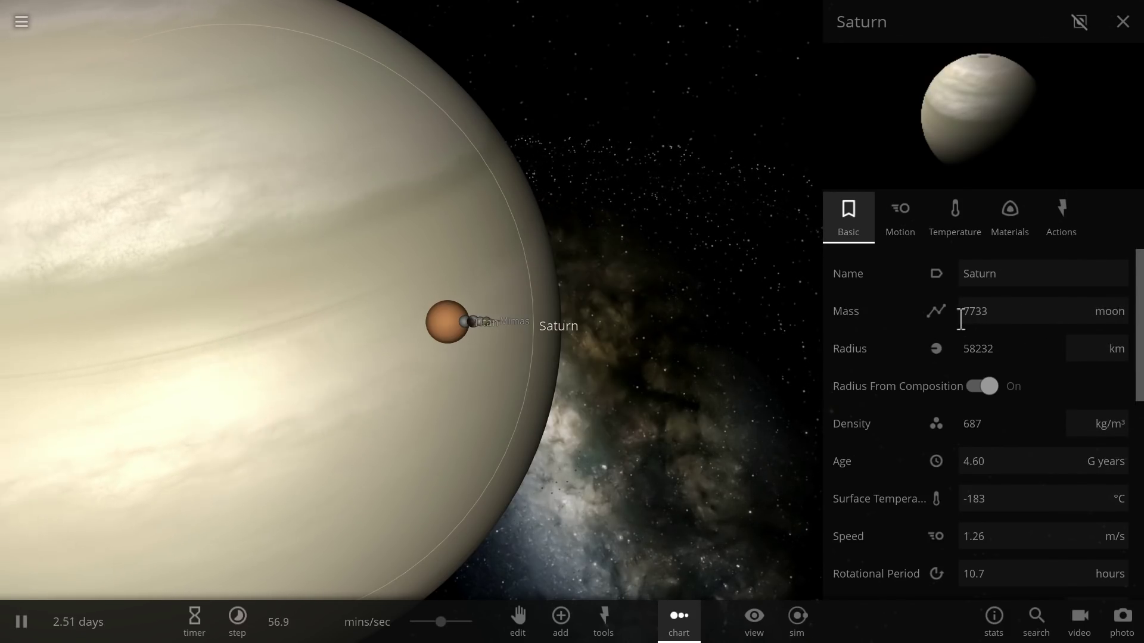
# Step: Compare Saturn with its charted moons up close and from farther away, then close Saturn's properties
pyautogui.scroll(5, 484, 323)
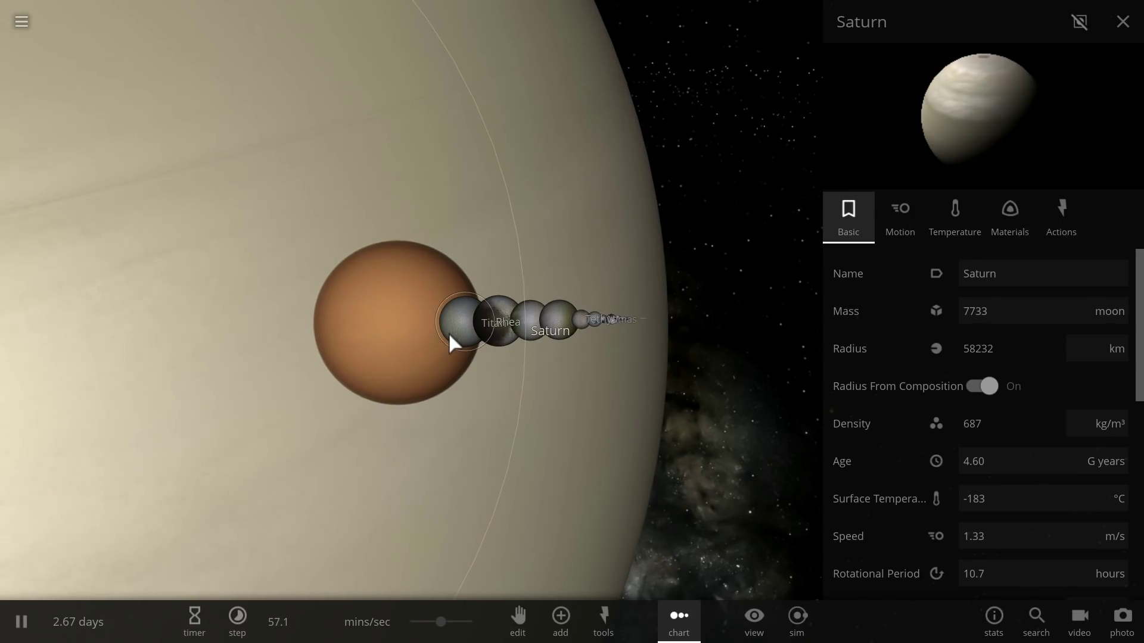
pyautogui.scroll(2, 448, 333)
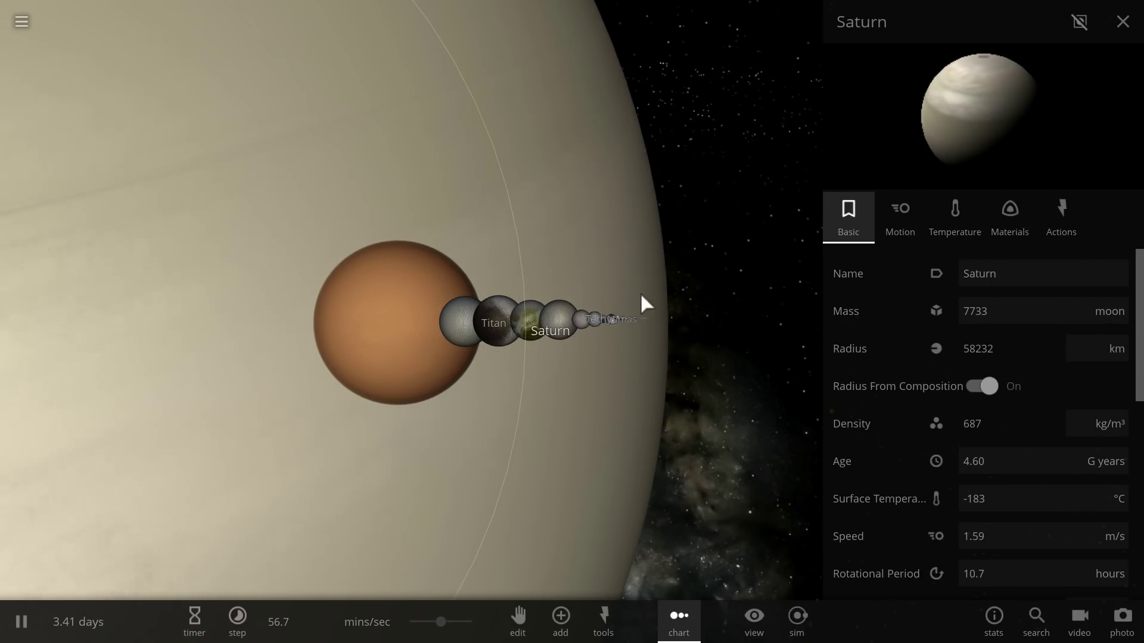
pyautogui.scroll(2, 647, 309)
pyautogui.scroll(-5, 648, 313)
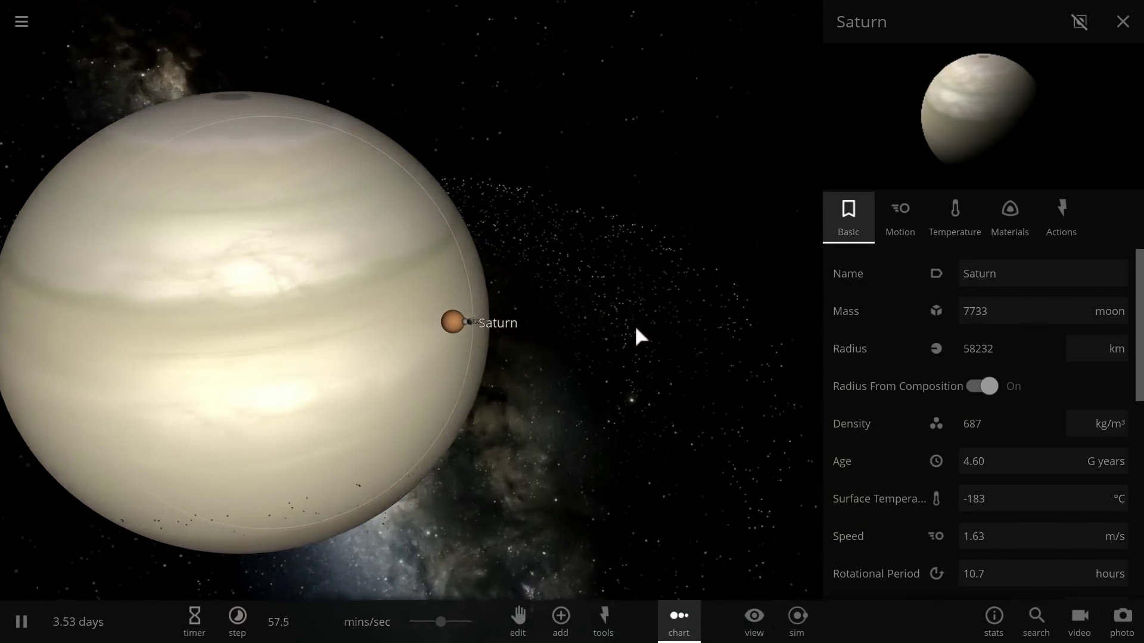
pyautogui.moveTo(636, 328); pyautogui.dragTo(453, 327)
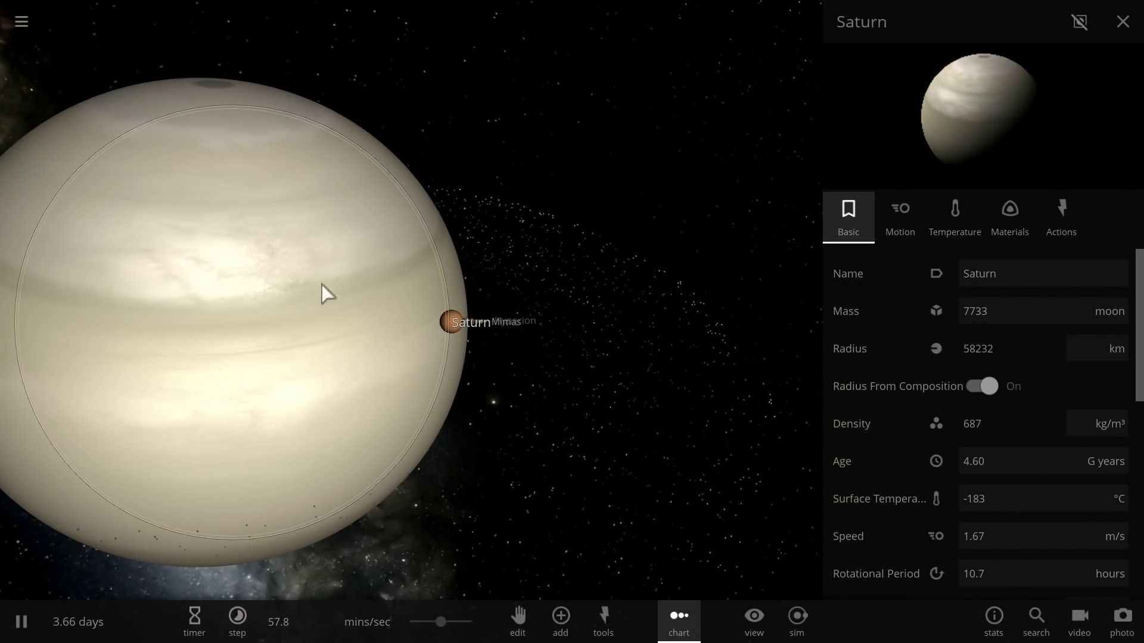
pyautogui.scroll(-3, 288, 278)
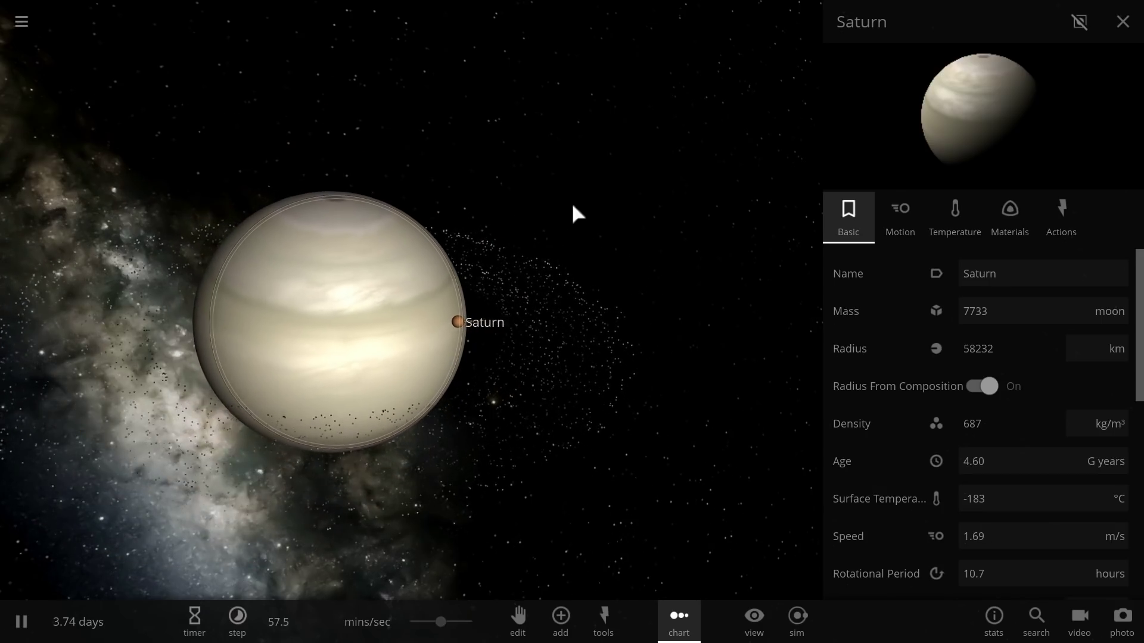
pyautogui.click(1124, 24)
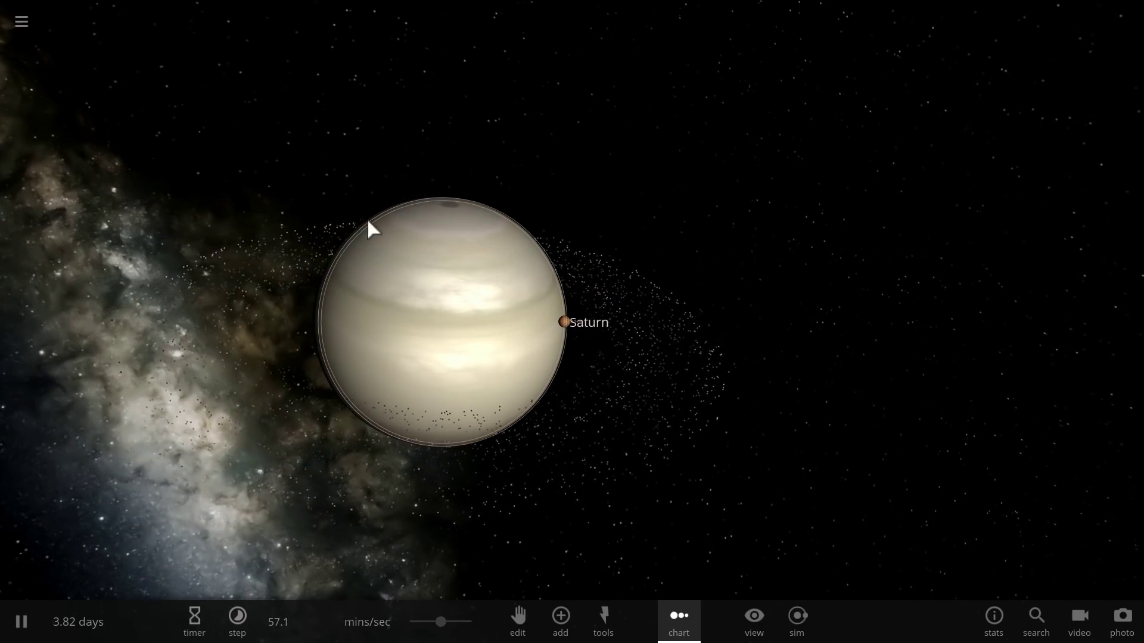
# Step: Open the simulation of Jupiter and its moons and chart its bodies with the view focused on Ganymede
pyautogui.click(11, 31)
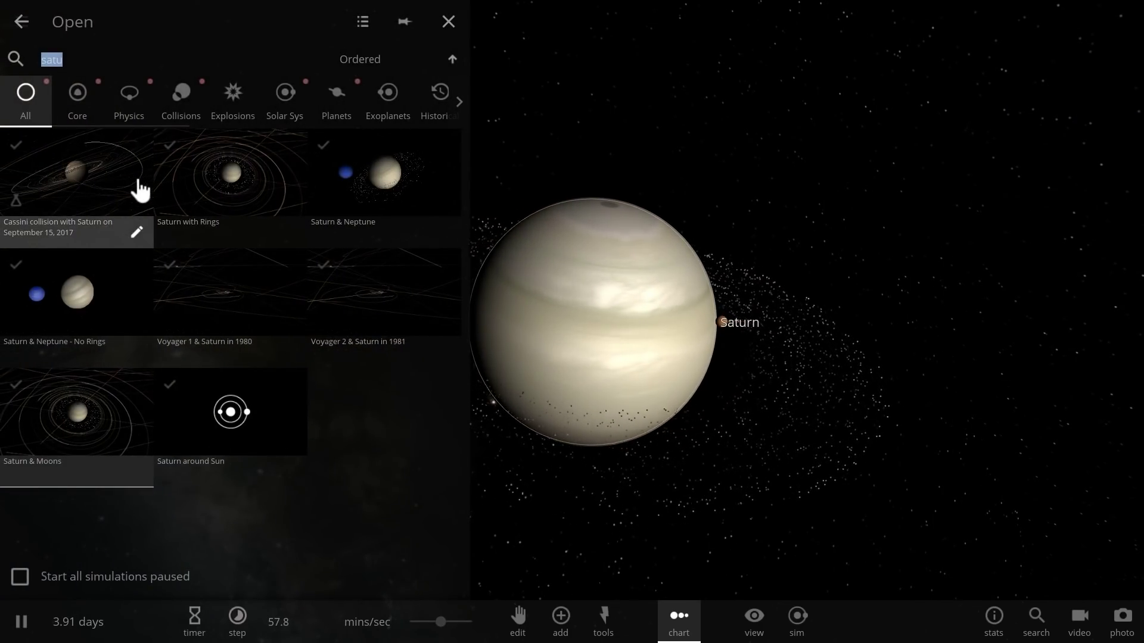
pyautogui.moveTo(165, 192)
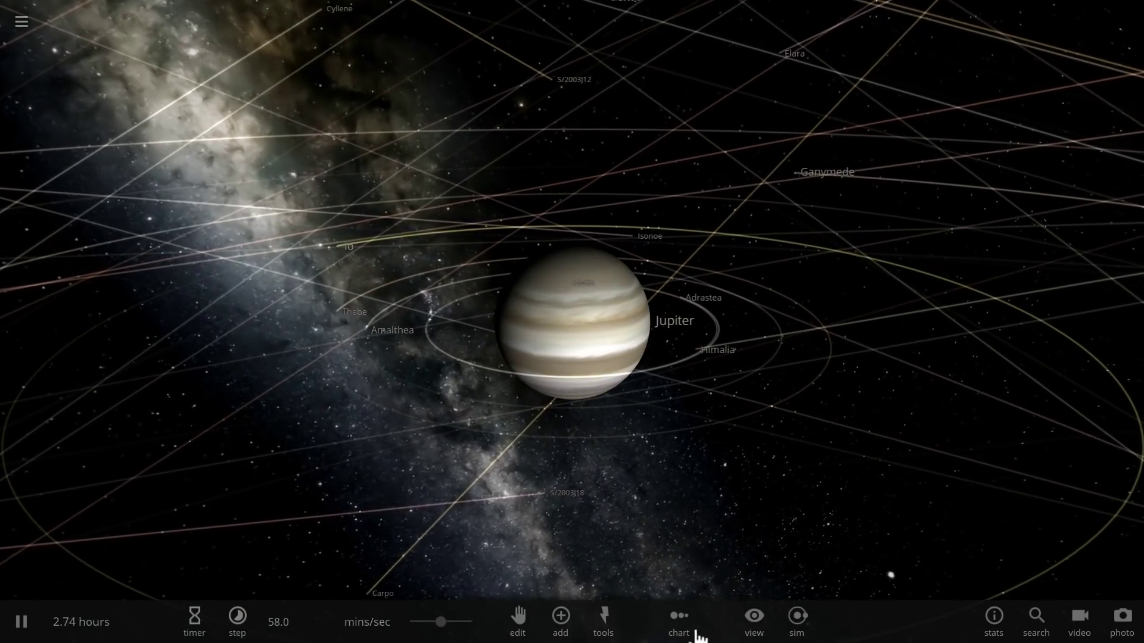
pyautogui.click(679, 620)
pyautogui.scroll(5, 676, 416)
pyautogui.doubleClick(869, 297)
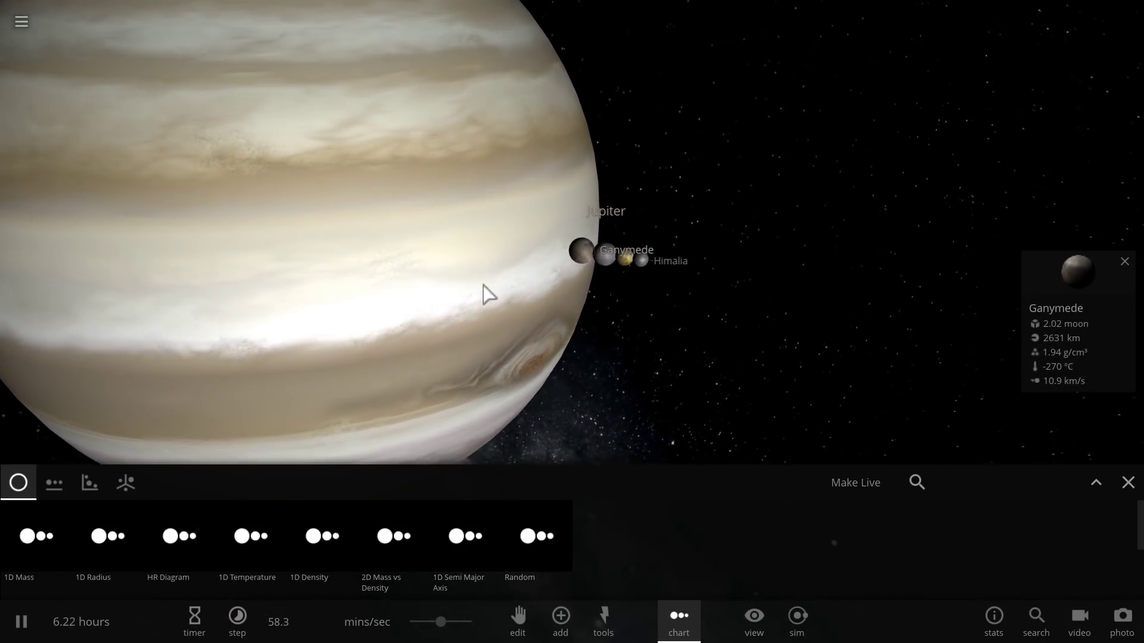
# Step: Compare Jupiter's largest moons in the chart, selecting Europa, and open Ganymede's properties
pyautogui.scroll(3, 639, 270)
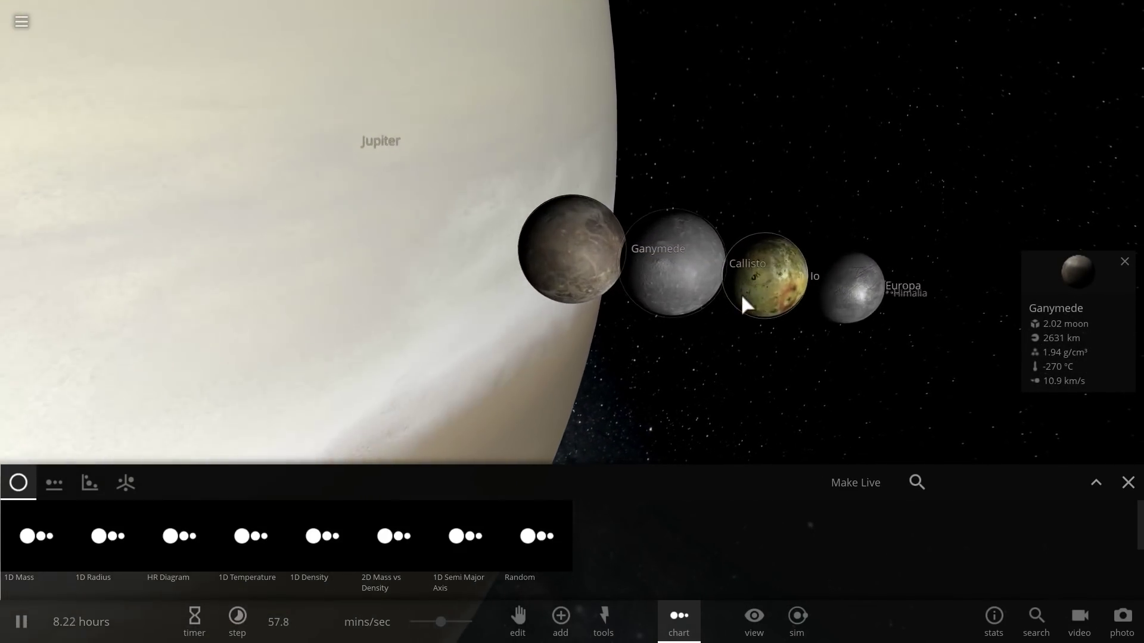
pyautogui.scroll(-2, 742, 297)
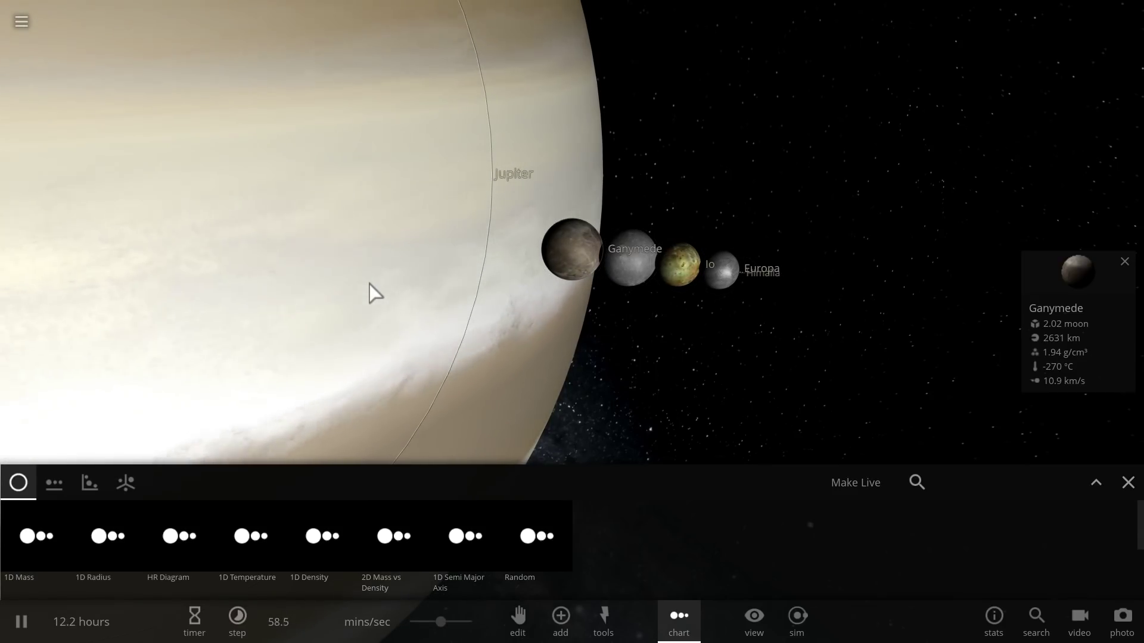
pyautogui.click(811, 301)
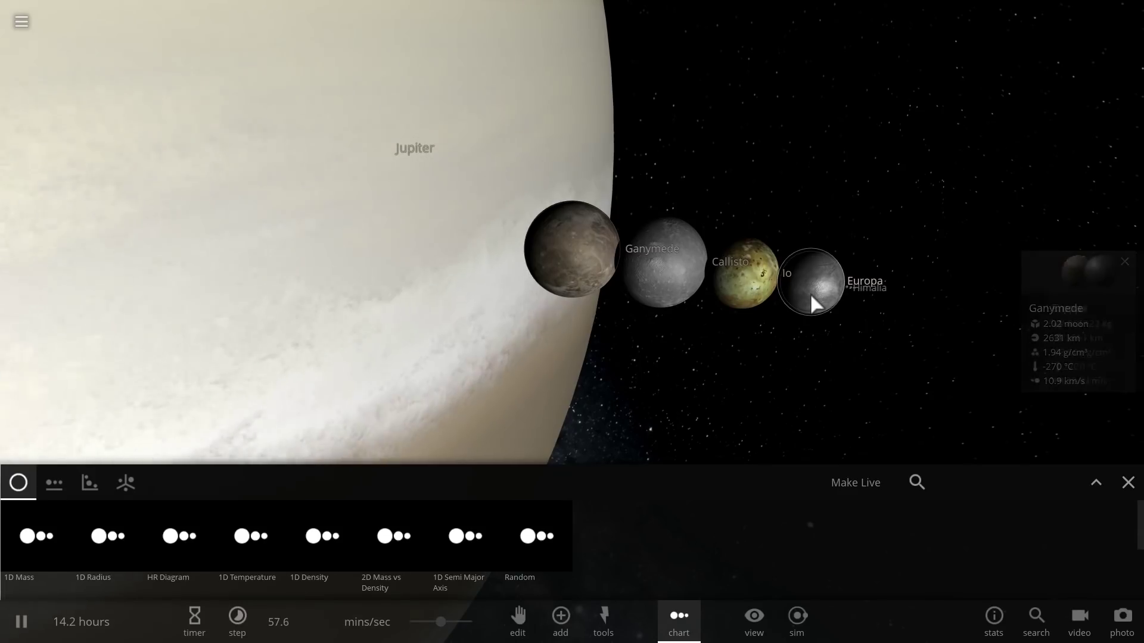
pyautogui.doubleClick(477, 260)
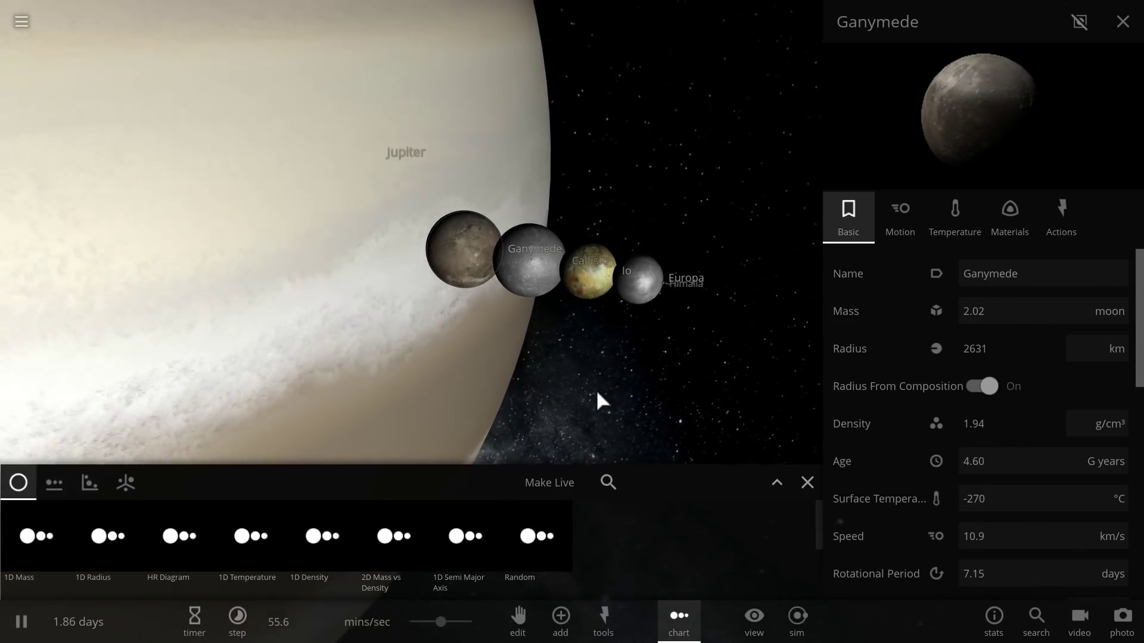
# Step: Select Jupiter in the chart and show its mass in moon masses
pyautogui.click(254, 225)
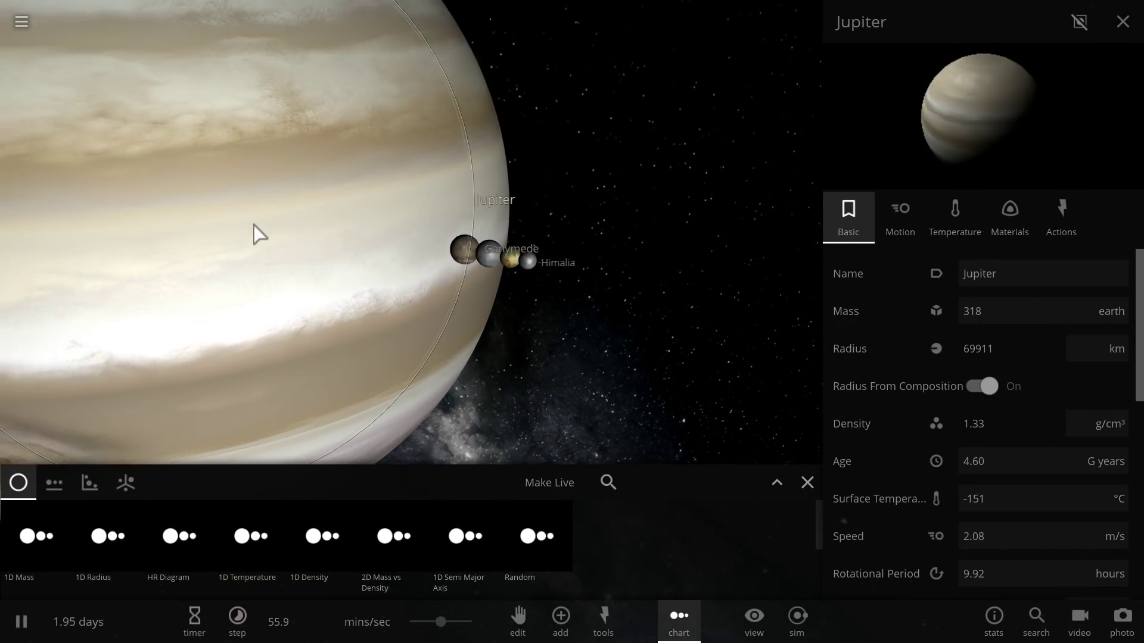
pyautogui.click(1102, 314)
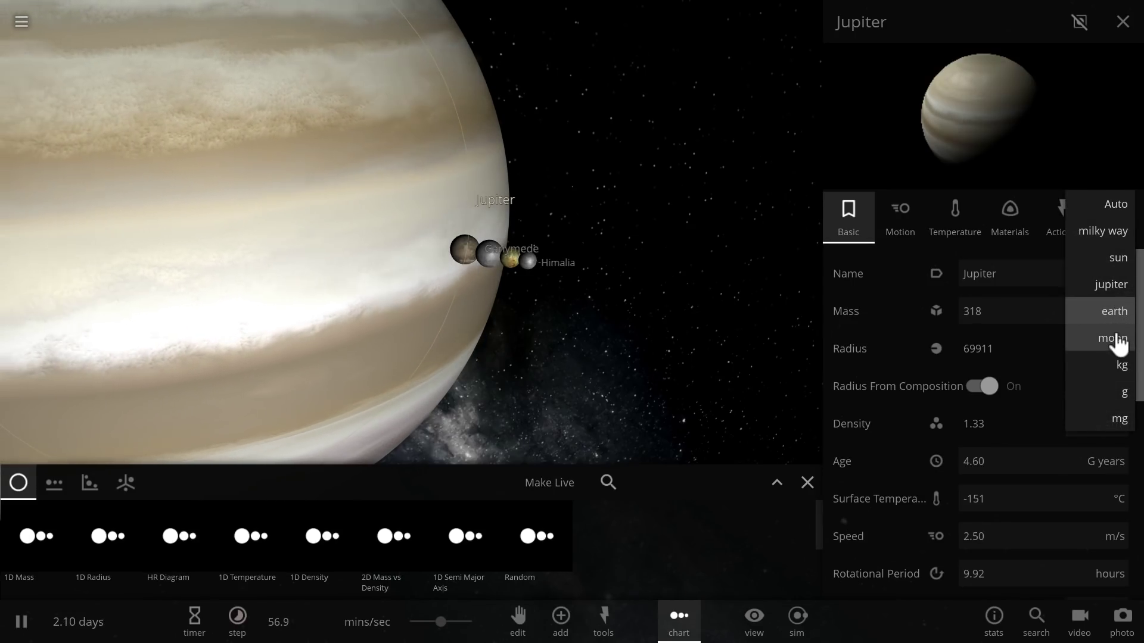
pyautogui.click(1101, 339)
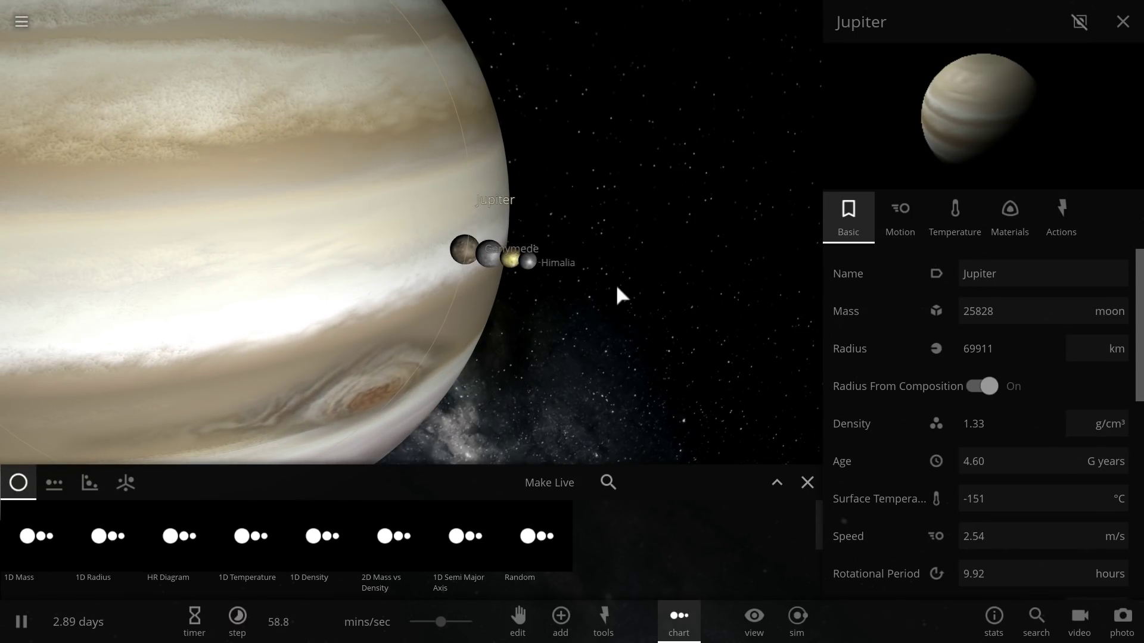
# Step: Compare Jupiter with its charted moons from farther away, then close Jupiter's properties and the chart options
pyautogui.scroll(-3, 631, 274)
pyautogui.scroll(-2, 681, 324)
pyautogui.moveTo(722, 395); pyautogui.dragTo(687, 378)
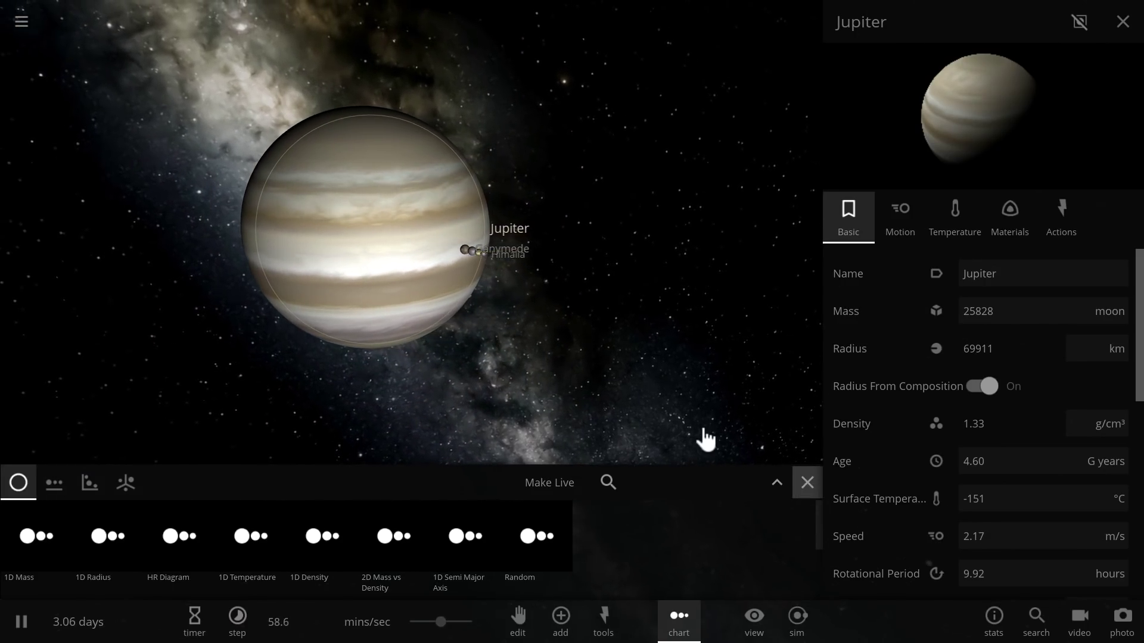
pyautogui.click(686, 420)
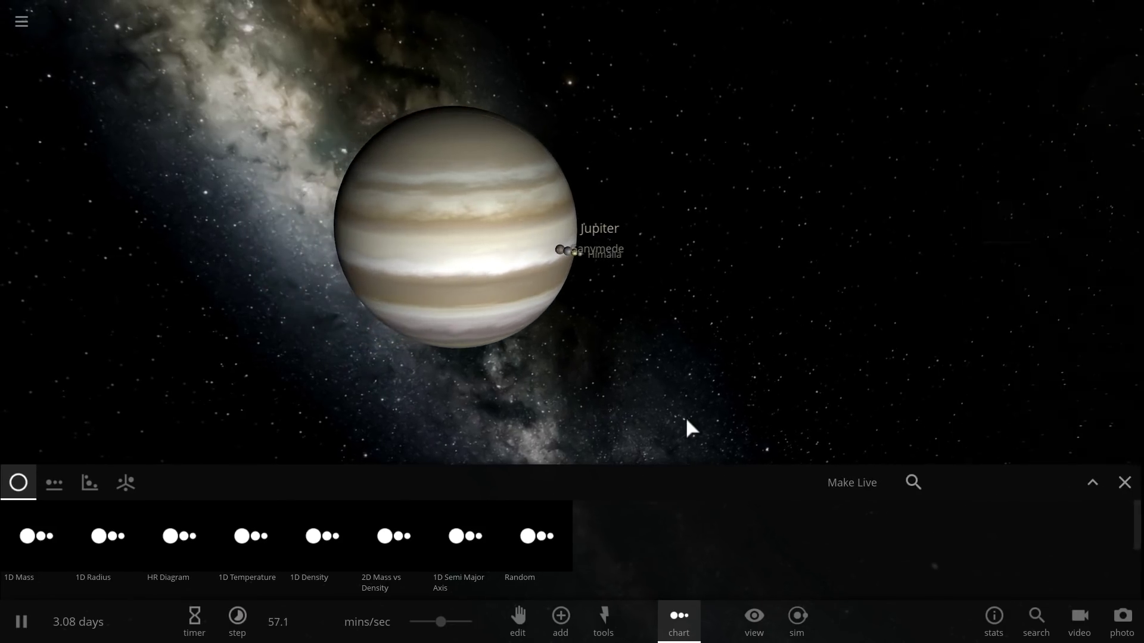
pyautogui.moveTo(624, 394); pyautogui.dragTo(672, 408)
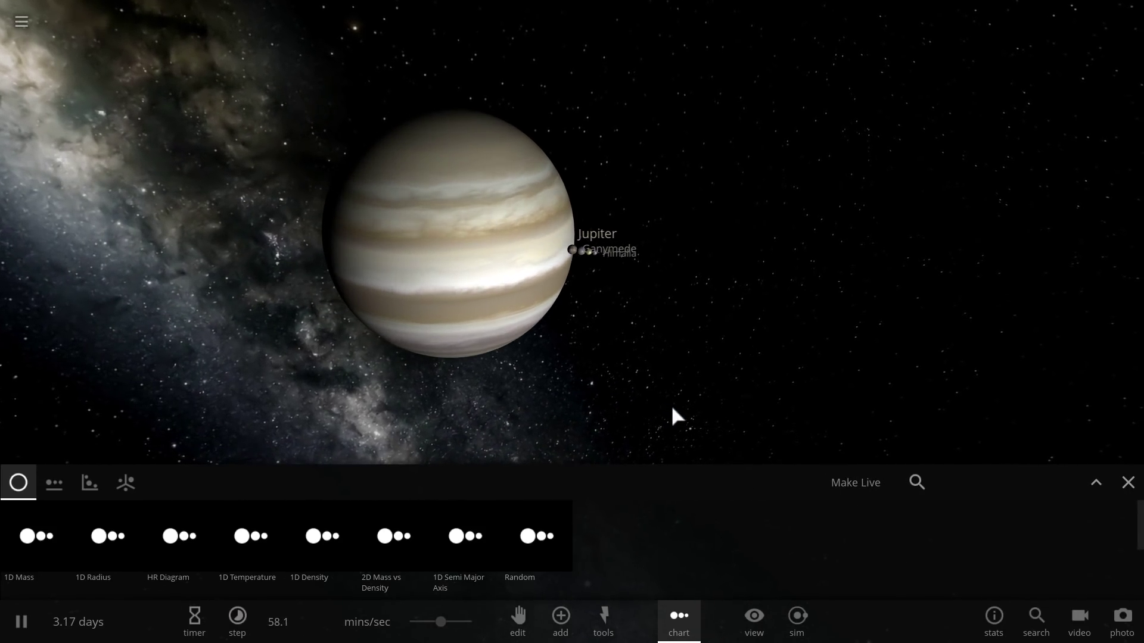
pyautogui.click(1128, 483)
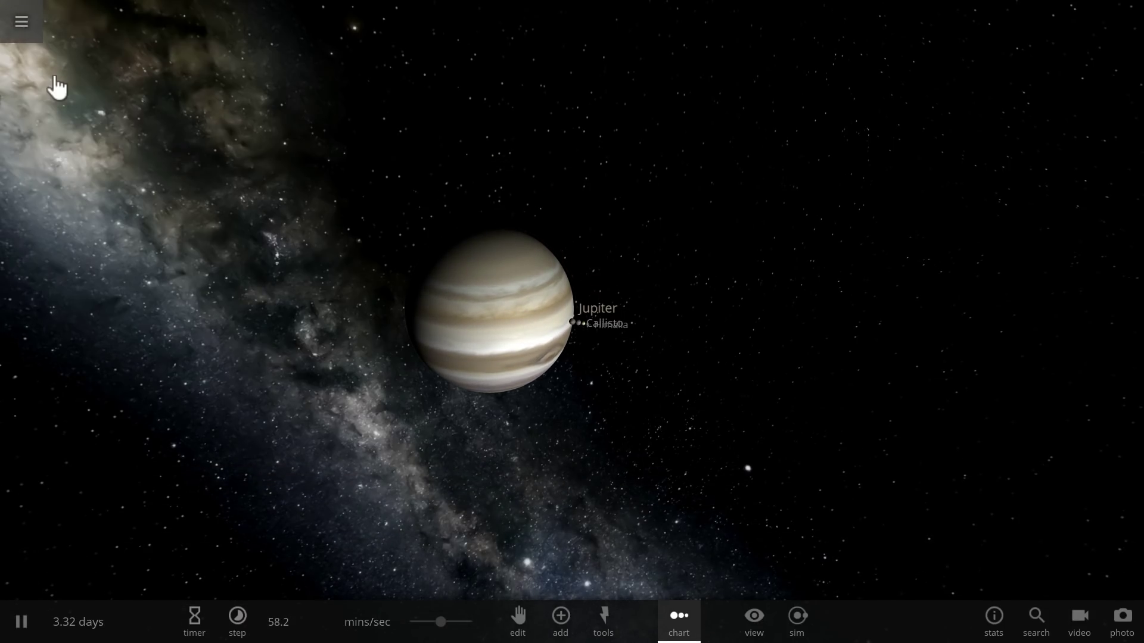
# Step: Open the Neptune & Moons simulation and select Triton on its orbit
pyautogui.hotkey('ctrl', 'o')
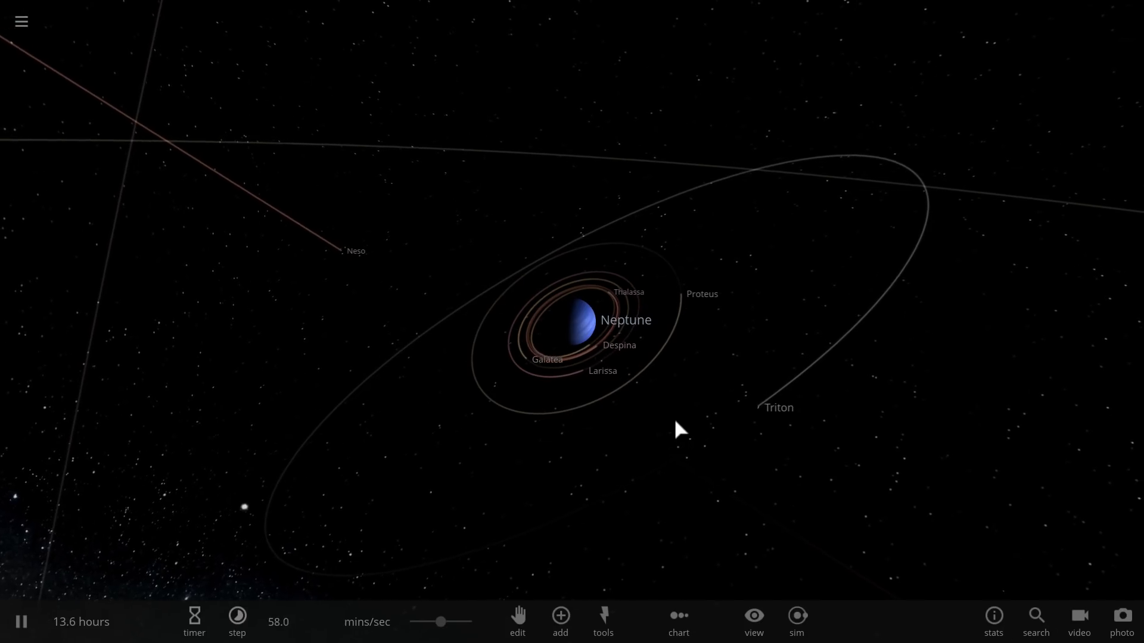
pyautogui.moveTo(675, 422); pyautogui.dragTo(699, 404)
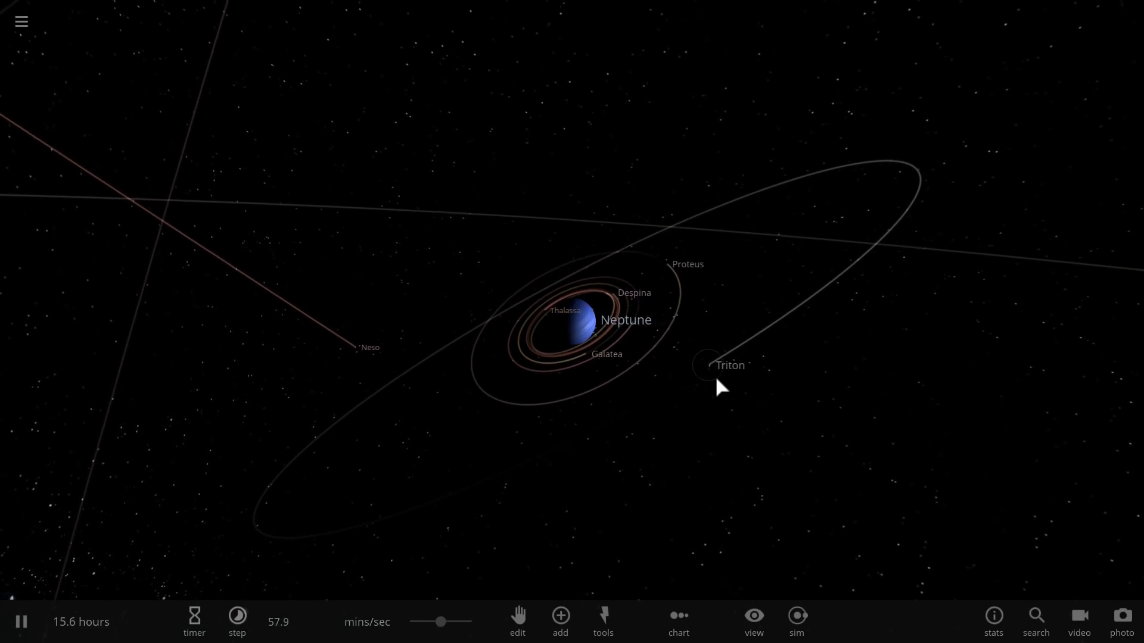
pyautogui.click(676, 387)
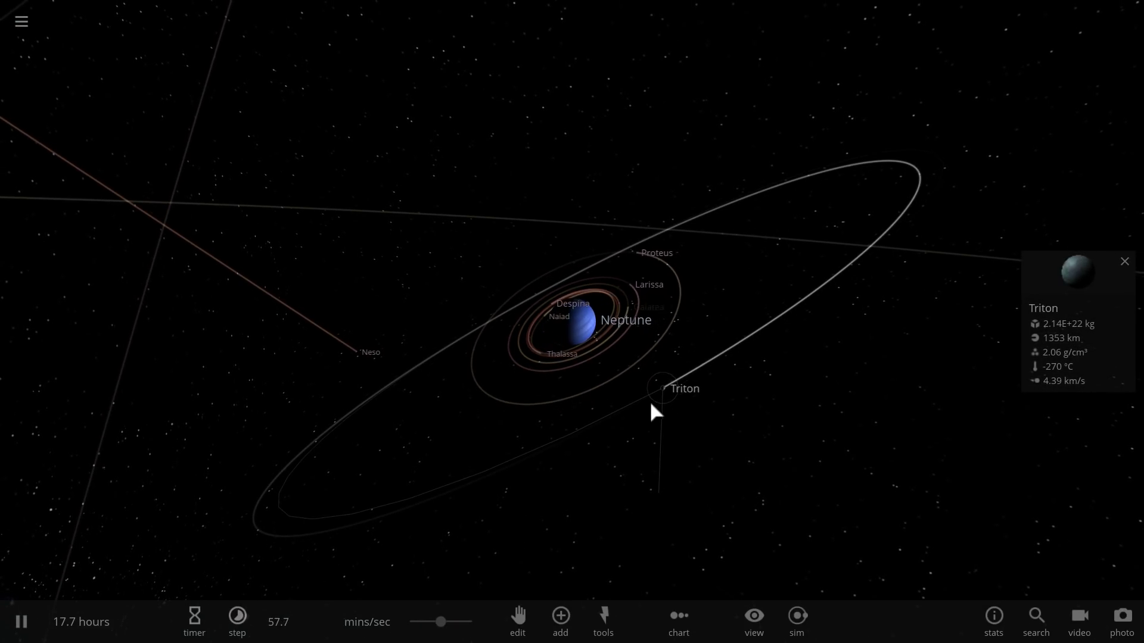
pyautogui.click(683, 398)
pyautogui.moveTo(683, 397); pyautogui.dragTo(705, 390)
pyautogui.moveTo(625, 404); pyautogui.dragTo(667, 397)
pyautogui.click(661, 395)
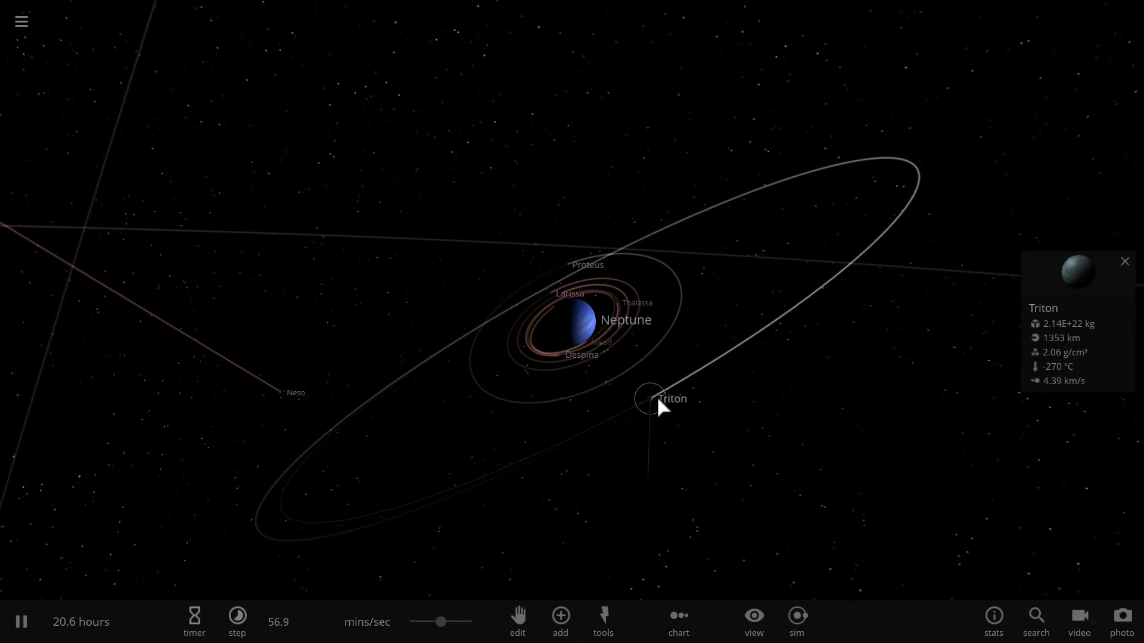
# Step: Select Neptune, chart it with its moons and view the lineup up close
pyautogui.click(583, 327)
pyautogui.moveTo(659, 362)
pyautogui.mouseDown()
pyautogui.moveTo(610, 363)
pyautogui.moveTo(674, 359)
pyautogui.mouseUp()
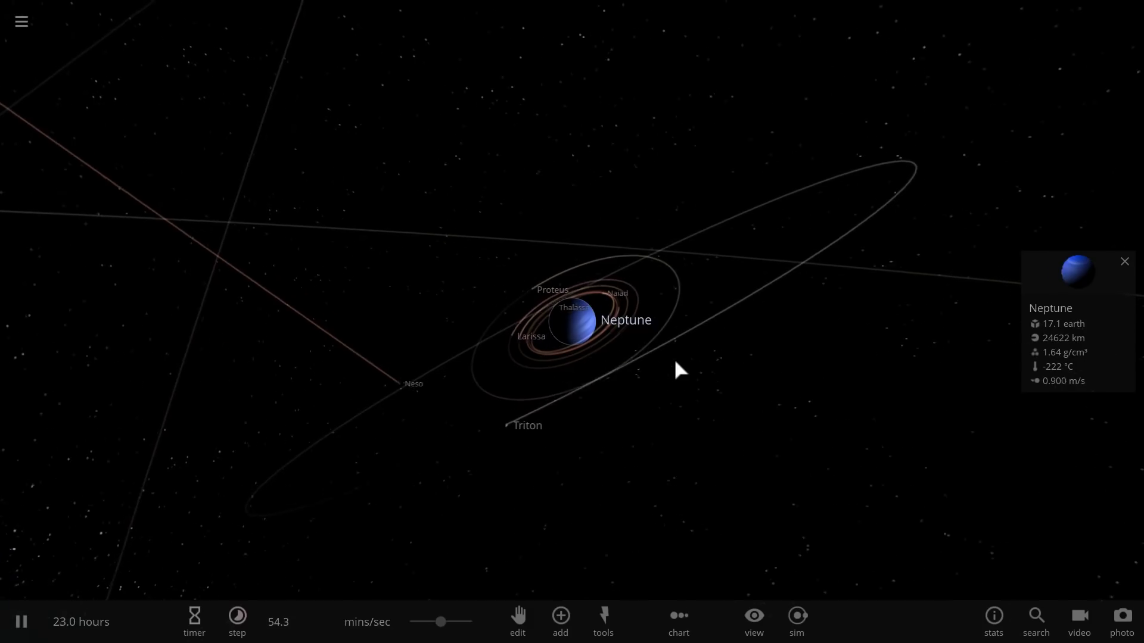
pyautogui.click(679, 622)
pyautogui.scroll(5, 611, 439)
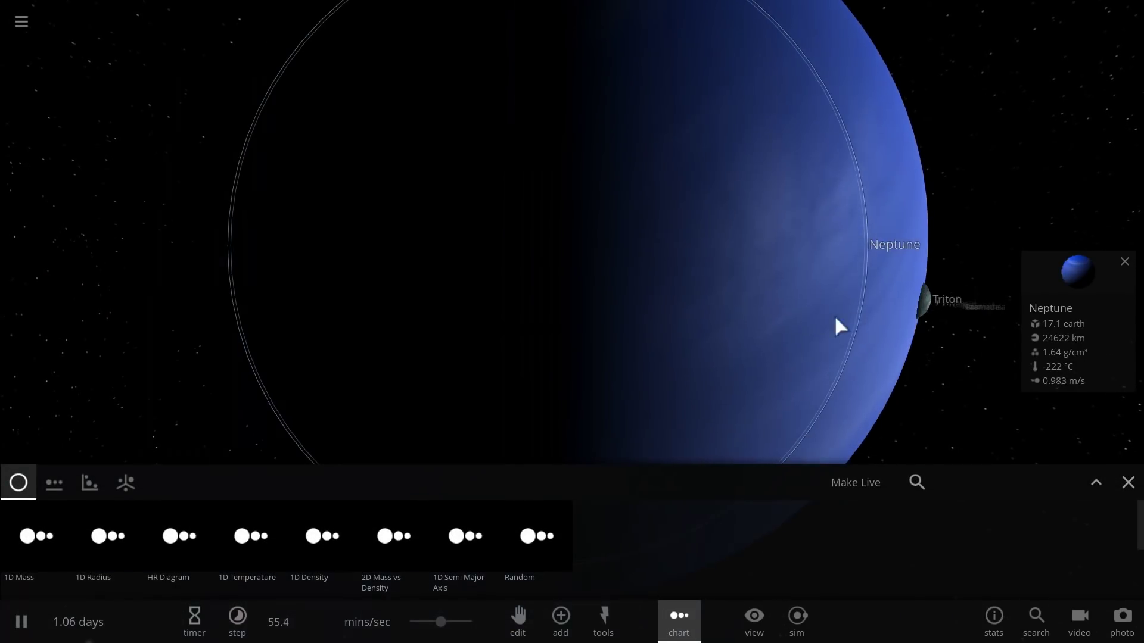
# Step: Focus on Triton in the chart, open its properties and show its mass in moon masses
pyautogui.doubleClick(922, 302)
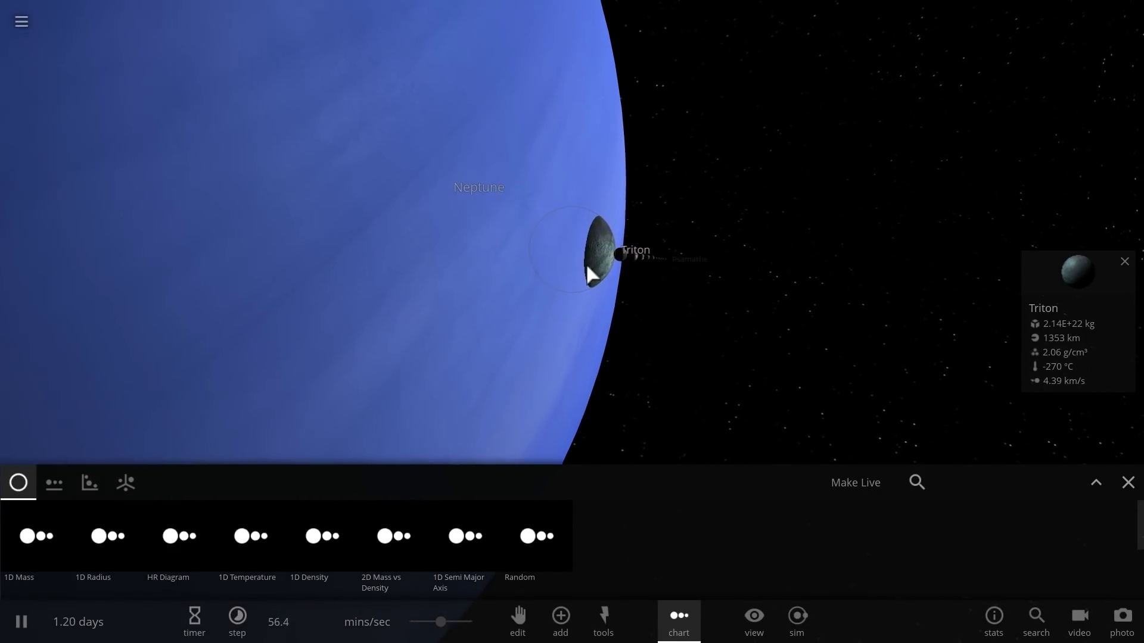
pyautogui.click(1048, 267)
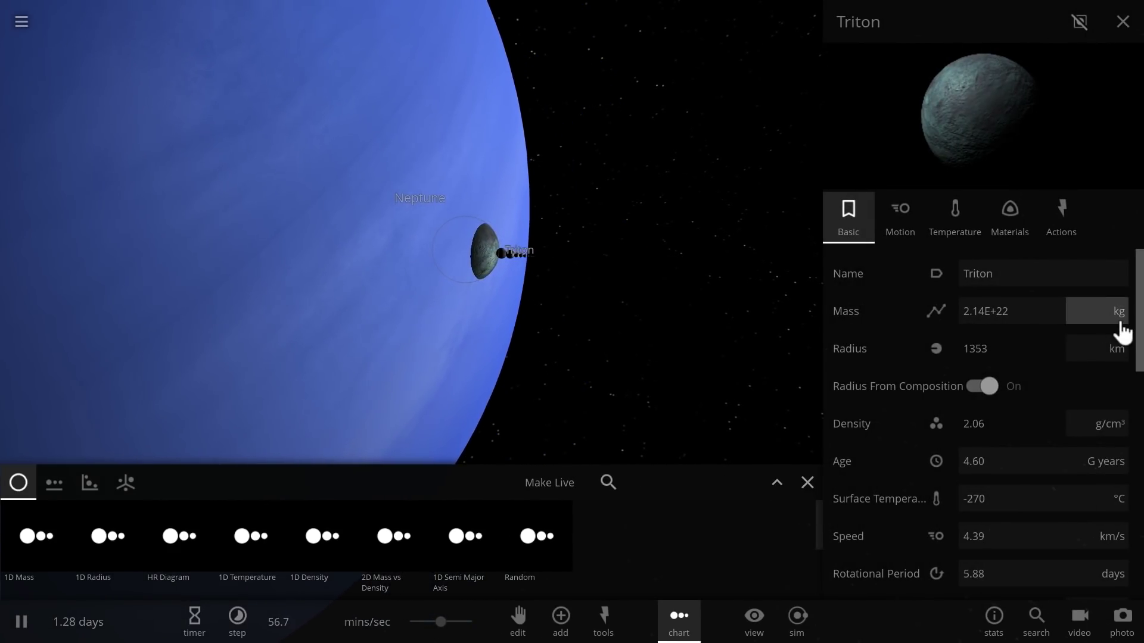
pyautogui.click(1122, 287)
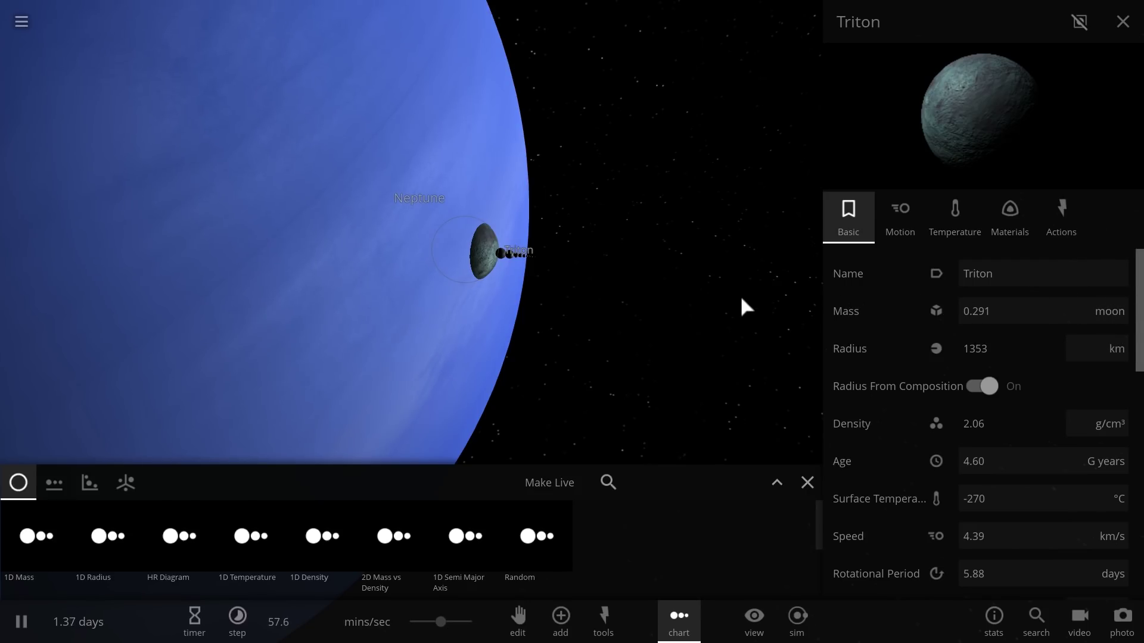
# Step: Select Neptune in the chart and show its mass in moon masses
pyautogui.scroll(-3, 615, 304)
pyautogui.click(366, 270)
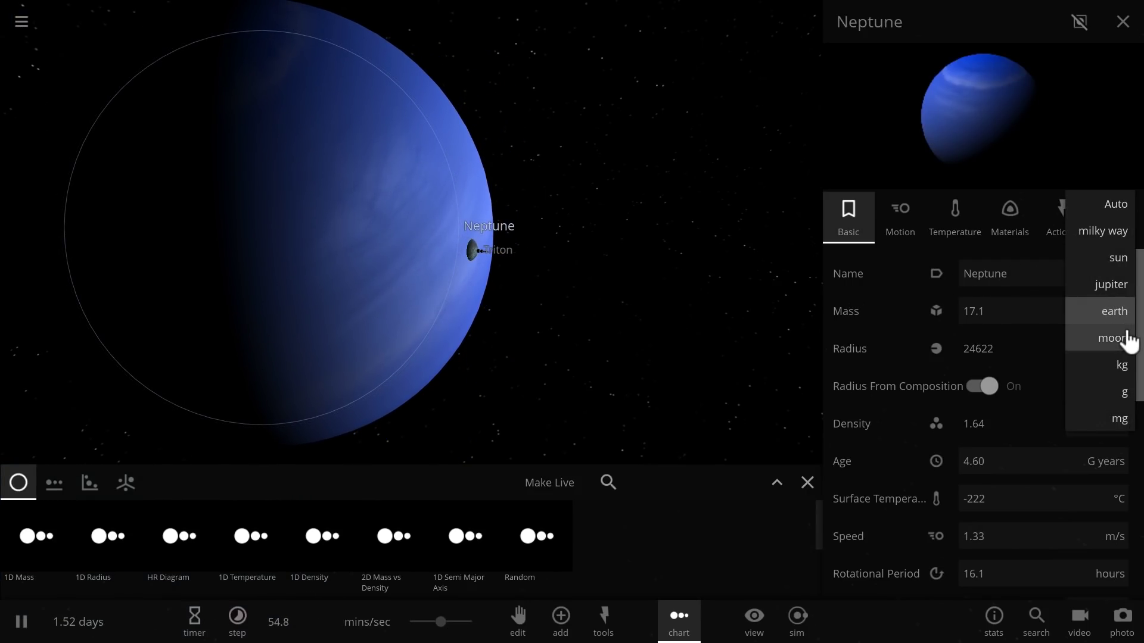
pyautogui.click(1122, 342)
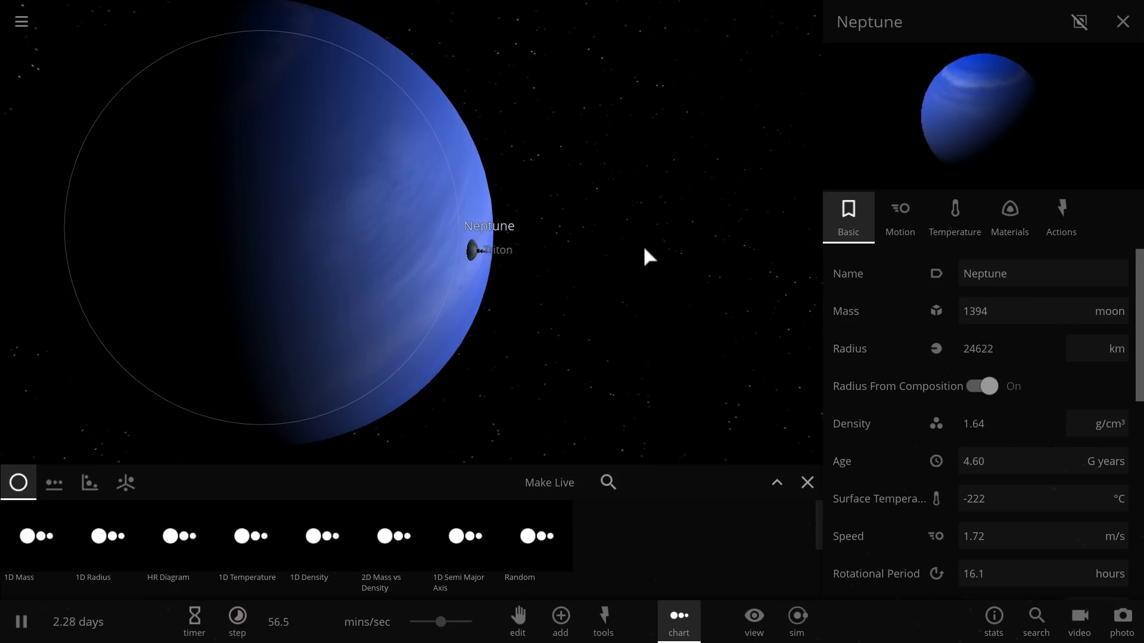
# Step: Close the chart options and compare Neptune with its charted moons from farther away and up close
pyautogui.click(807, 483)
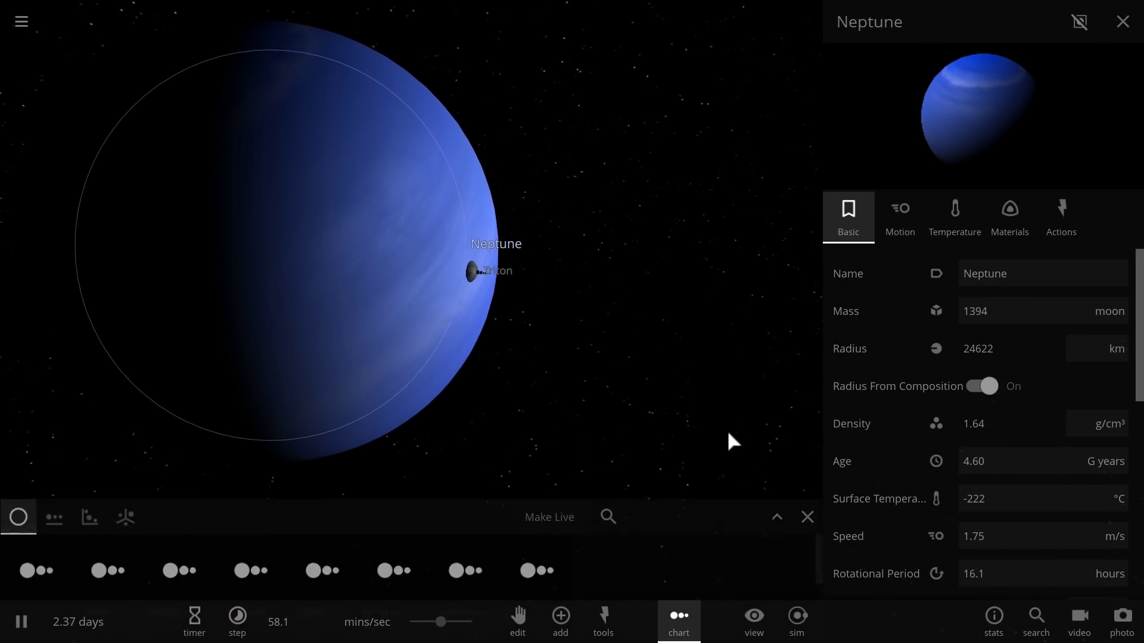
pyautogui.scroll(-3, 674, 409)
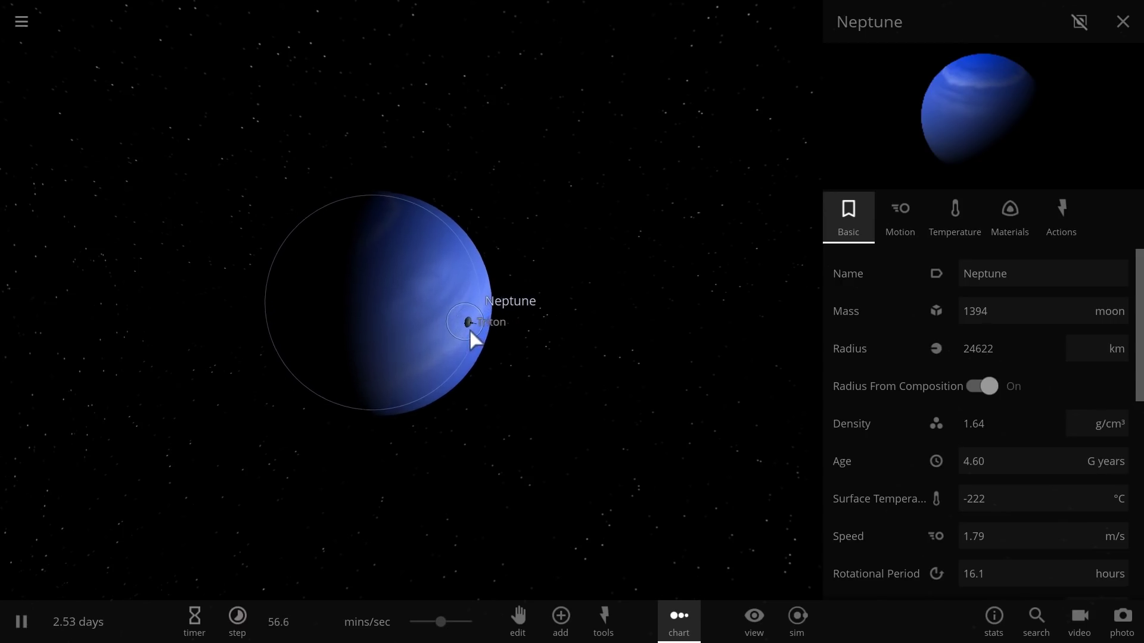
pyautogui.scroll(5, 470, 333)
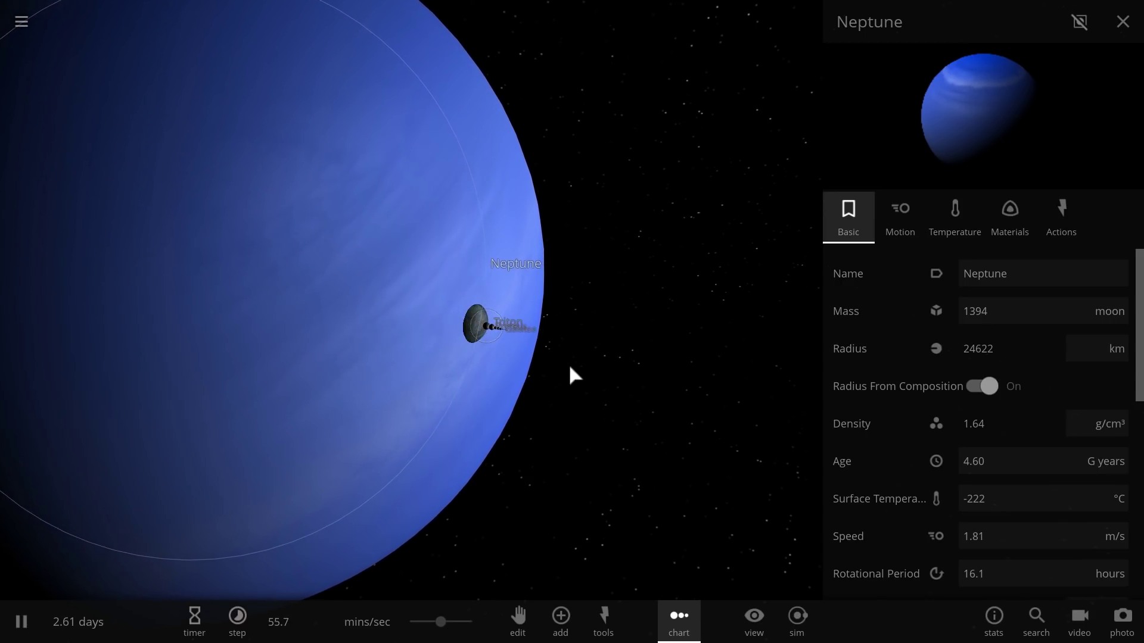
# Step: Turn off the chart to return Neptune's moons to their orbits, then close Neptune's properties
pyautogui.click(665, 621)
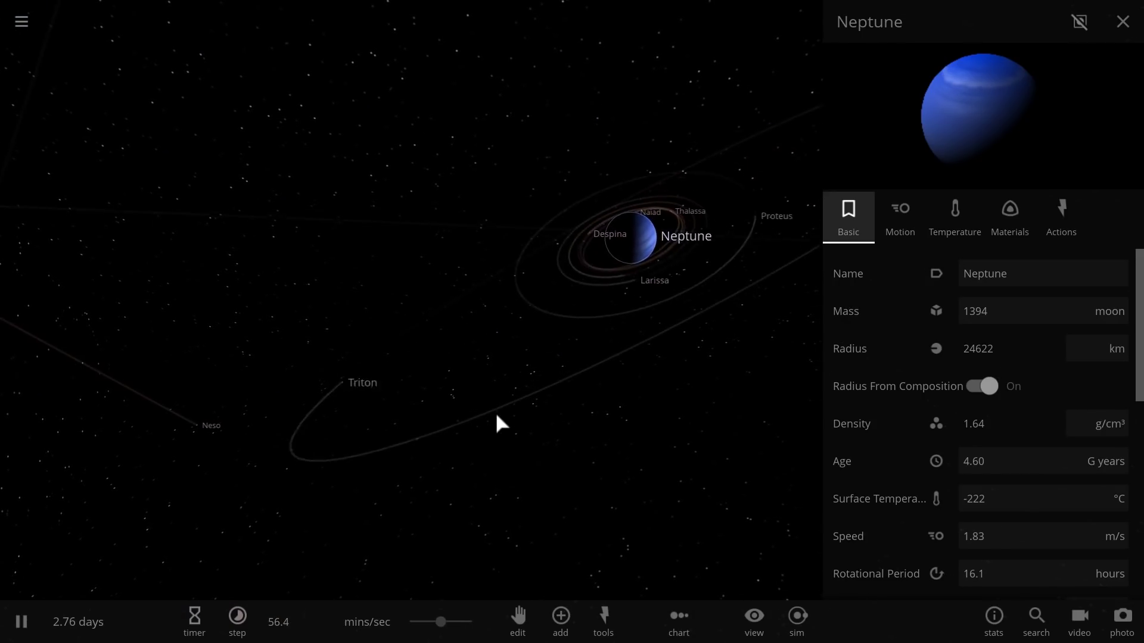
pyautogui.moveTo(496, 415); pyautogui.dragTo(647, 411)
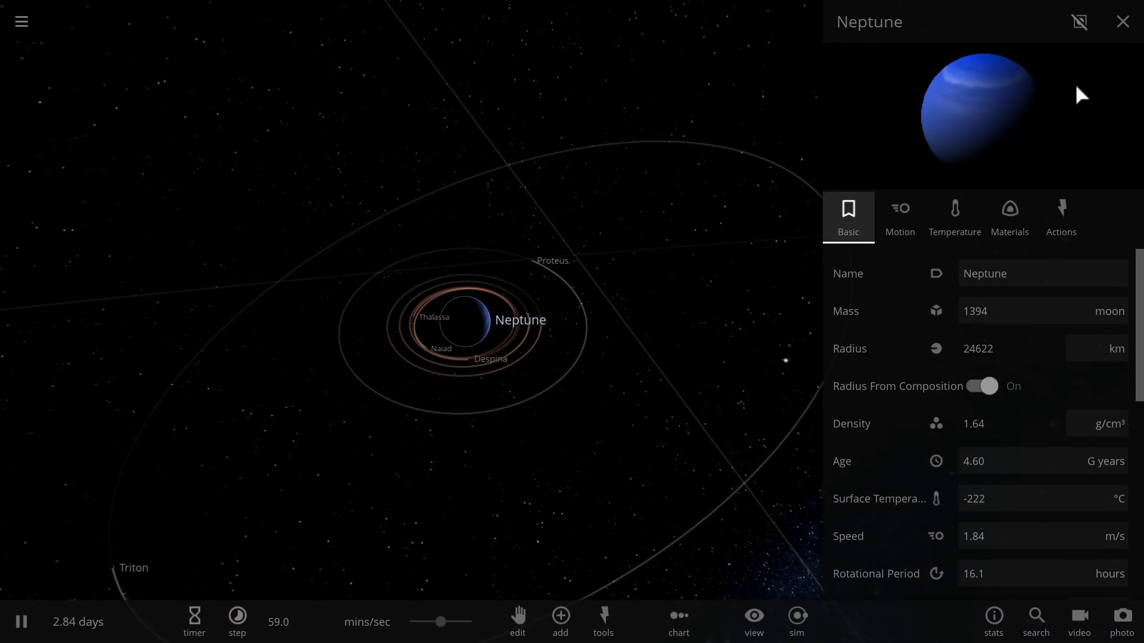
pyautogui.click(1136, 27)
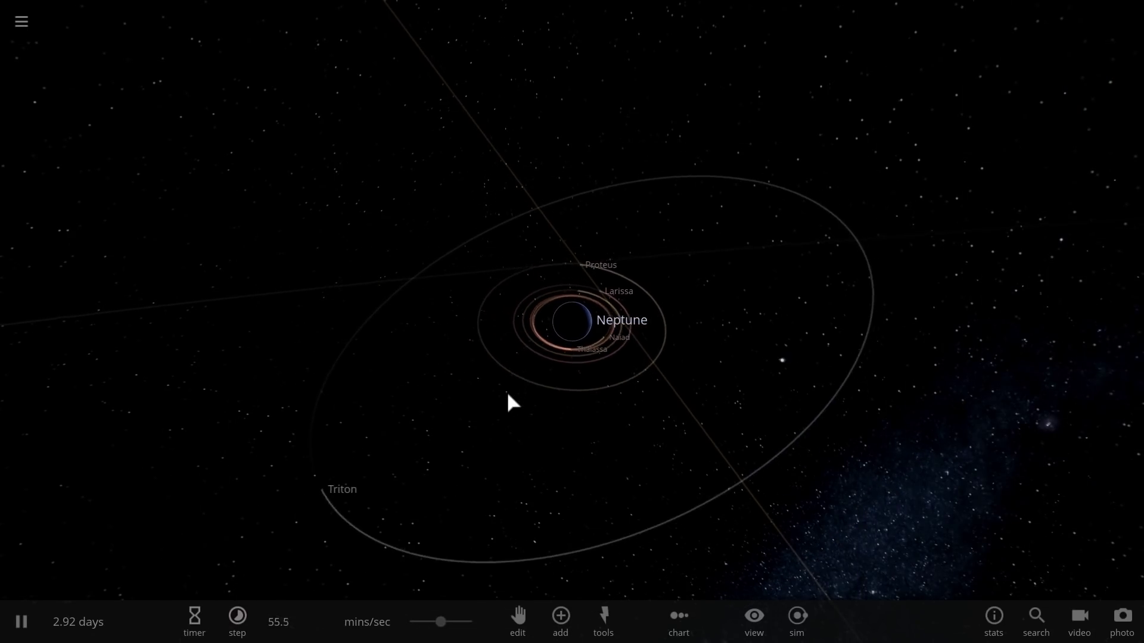
# Step: Examine the orbits of Neptune's outer and inner moons from several distances and angles
pyautogui.scroll(-10, 585, 340)
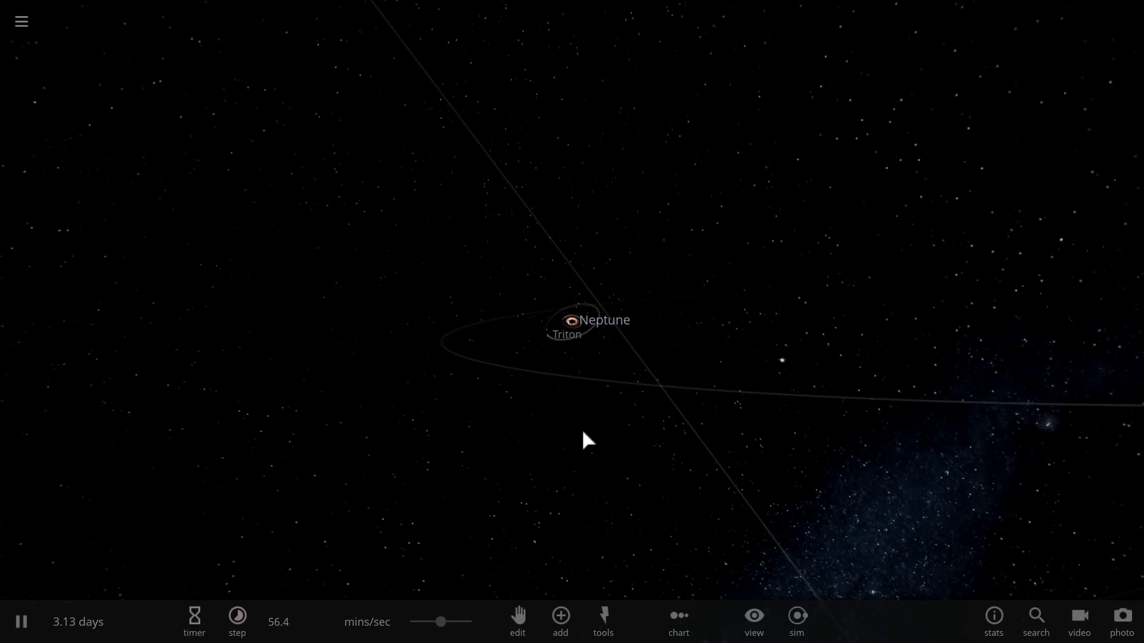
pyautogui.moveTo(579, 424); pyautogui.dragTo(572, 423)
pyautogui.scroll(5, 577, 378)
pyautogui.scroll(5, 578, 379)
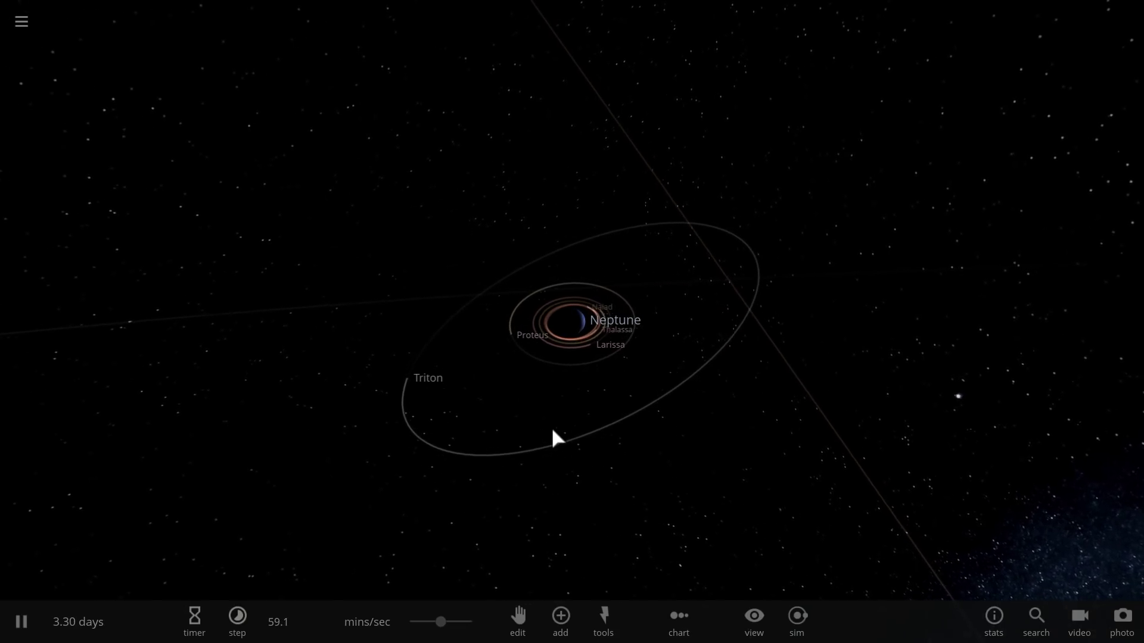
pyautogui.scroll(3, 549, 437)
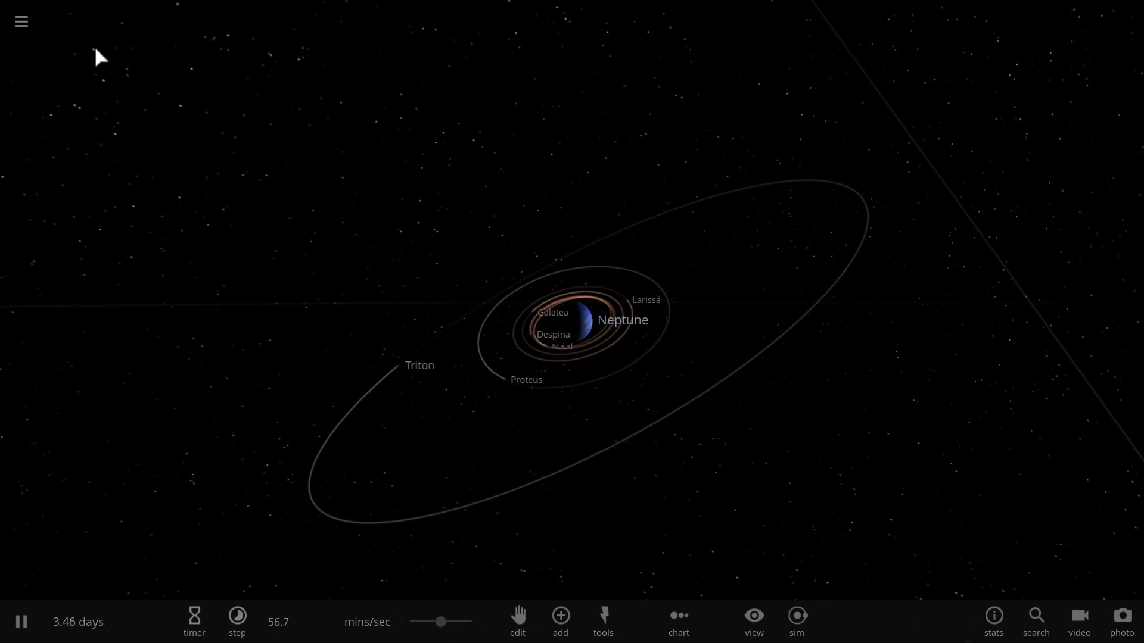
# Step: Search the simulations for "uran", open the one with Uranus and its moons, and view the major moons' orbits
pyautogui.click(24, 36)
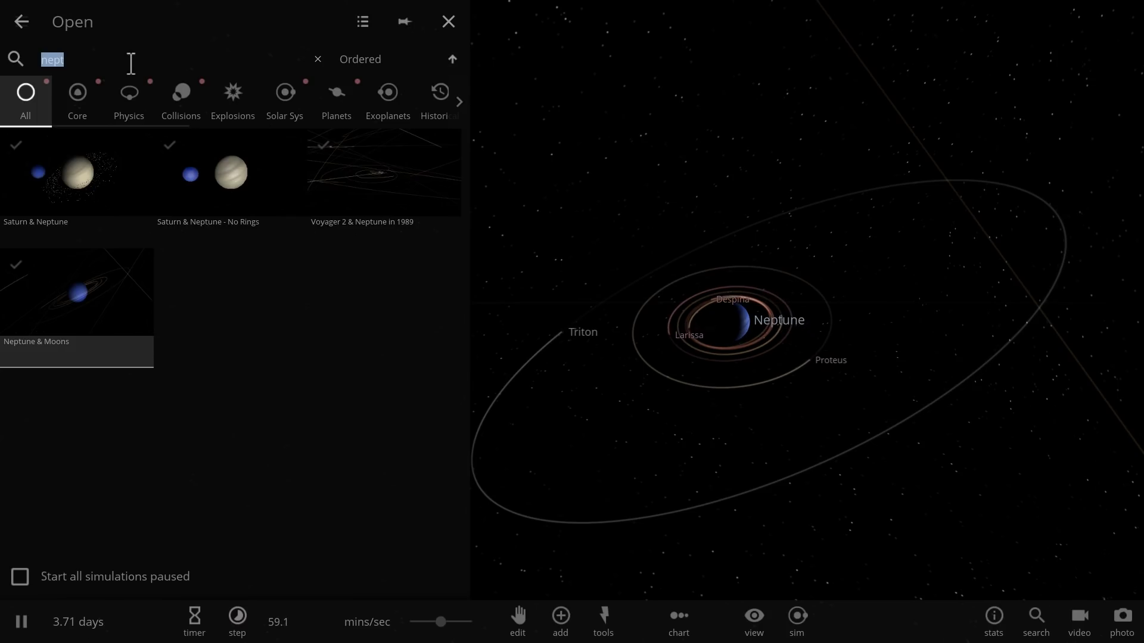
pyautogui.write('uran')
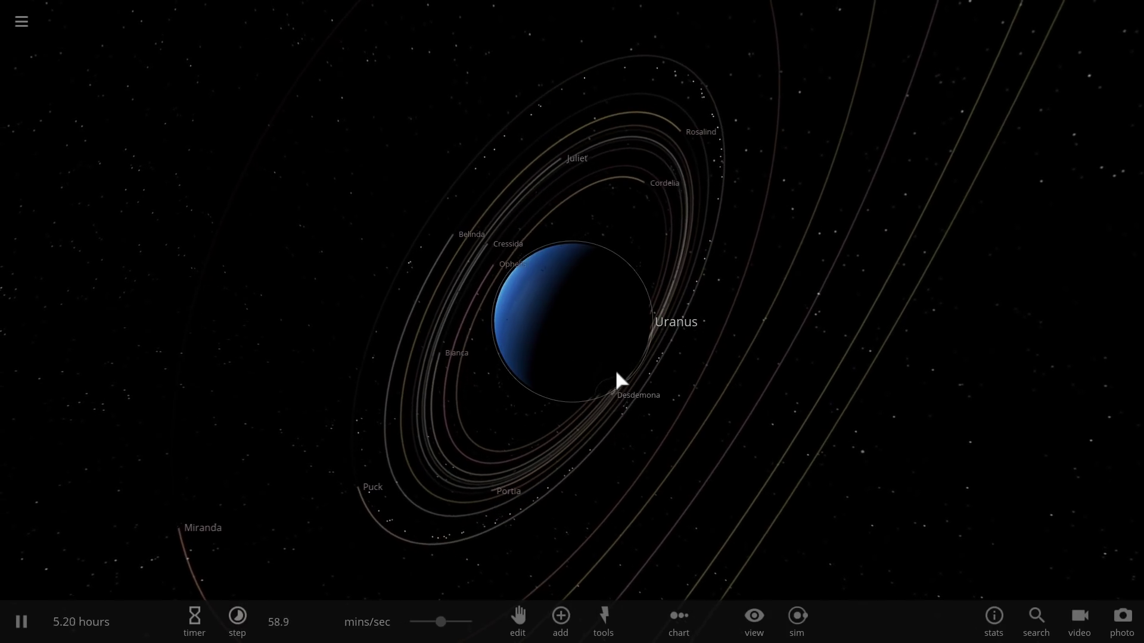
pyautogui.scroll(-10, 615, 370)
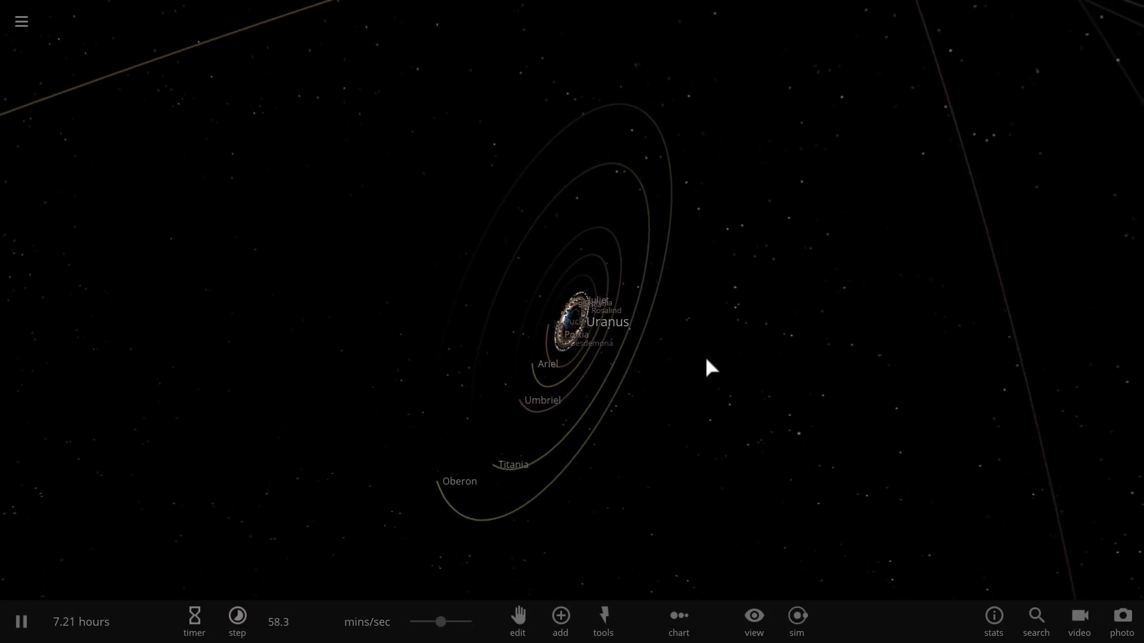
# Step: Select Uranus, open its properties with the mass in moon masses, and chart it with its moons
pyautogui.moveTo(707, 358); pyautogui.dragTo(573, 343)
pyautogui.scroll(8, 570, 319)
pyautogui.click(573, 344)
pyautogui.click(1049, 294)
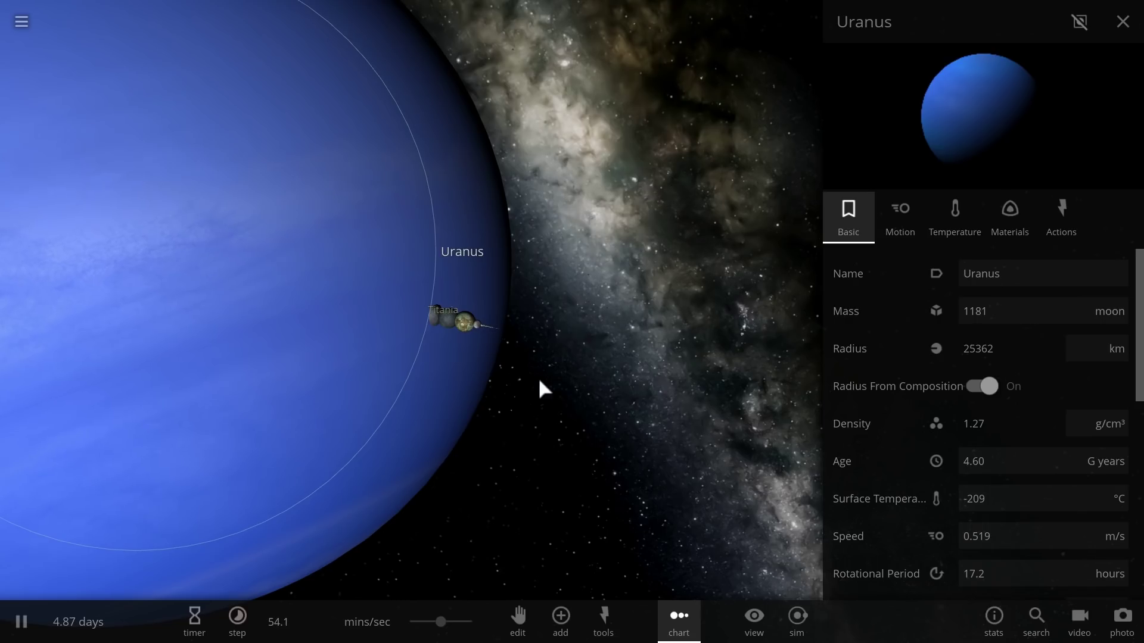
# Step: Compare Uranus with its charted moons from farther away and close Uranus's properties
pyautogui.scroll(-5, 536, 376)
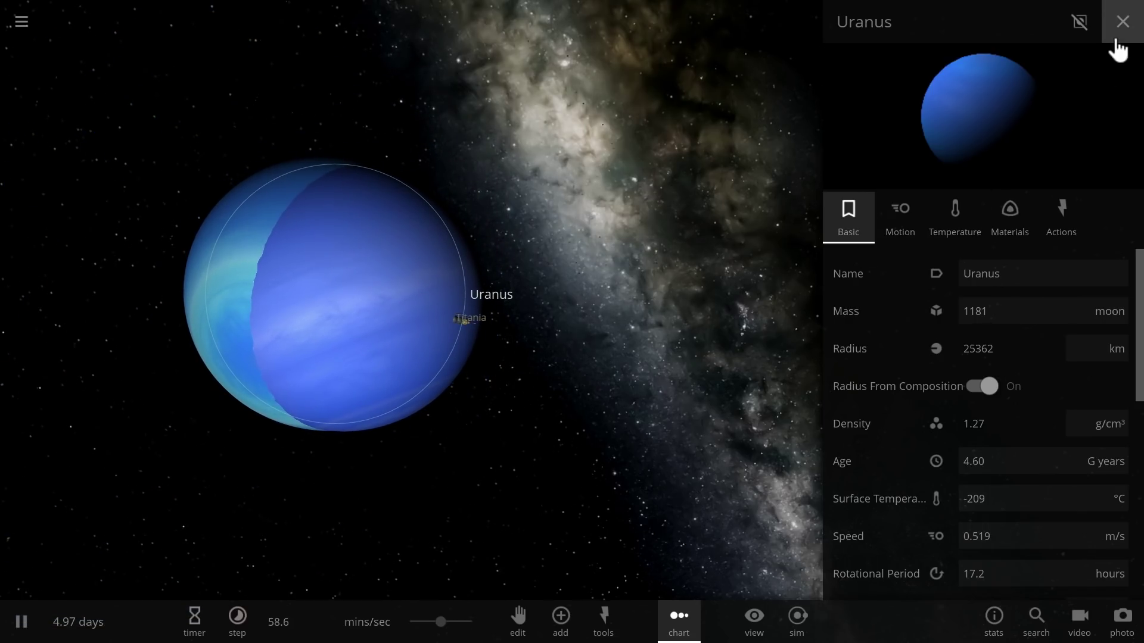
pyautogui.click(1116, 40)
pyautogui.scroll(-2, 688, 280)
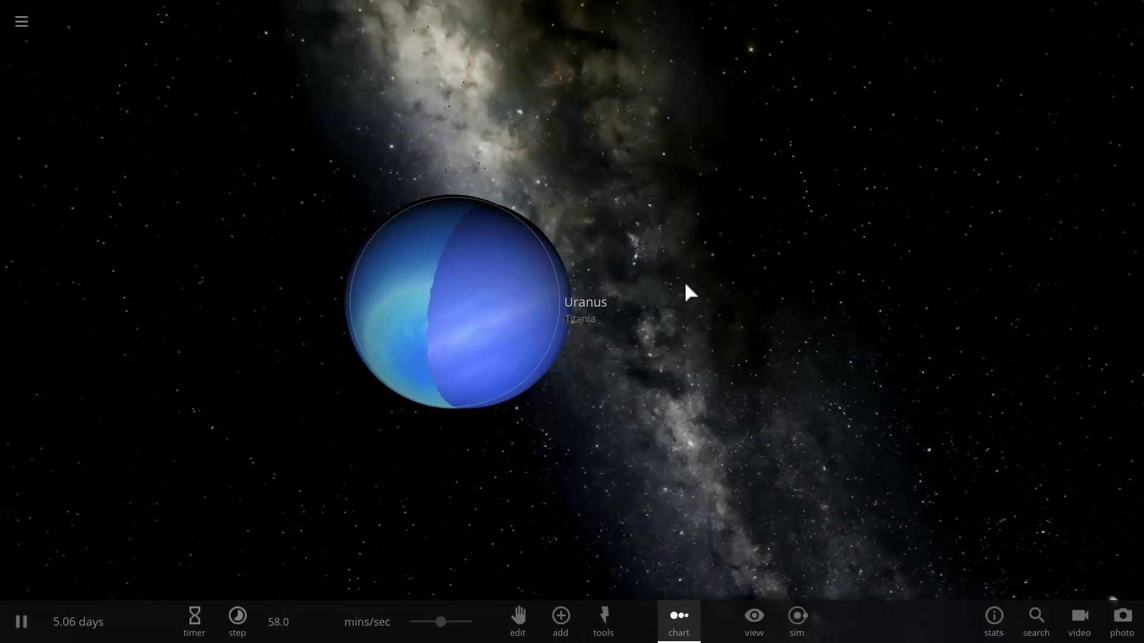
pyautogui.moveTo(684, 280); pyautogui.dragTo(602, 290)
# Step: Focus the view on Uranus and turn off the chart to return its moons to their orbits
pyautogui.click(491, 291)
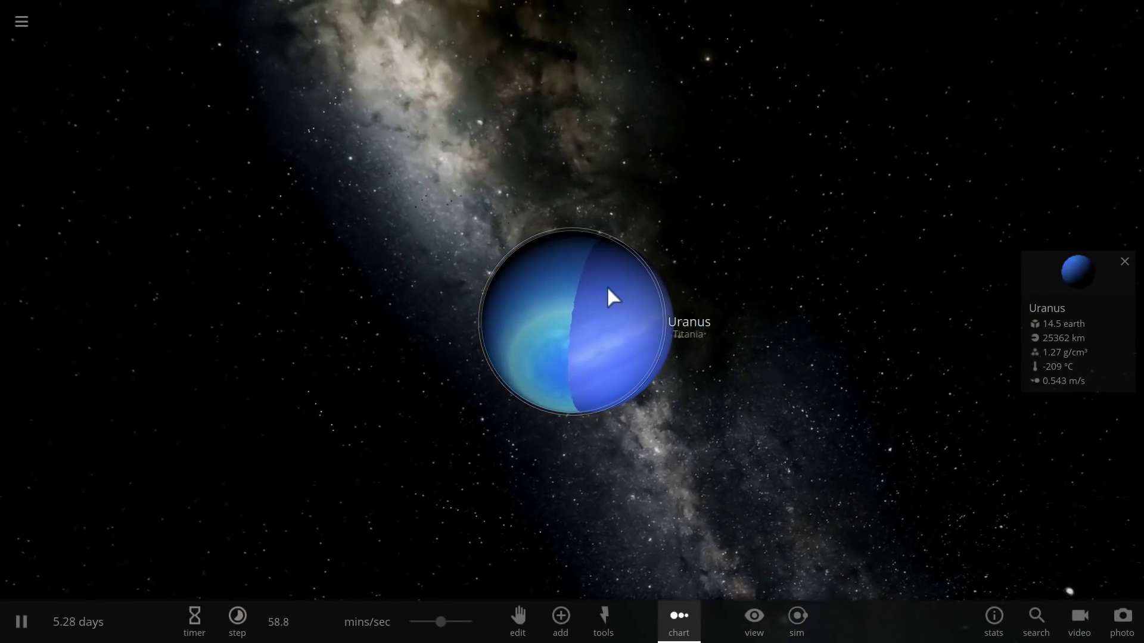
pyautogui.scroll(-3, 585, 317)
pyautogui.click(685, 622)
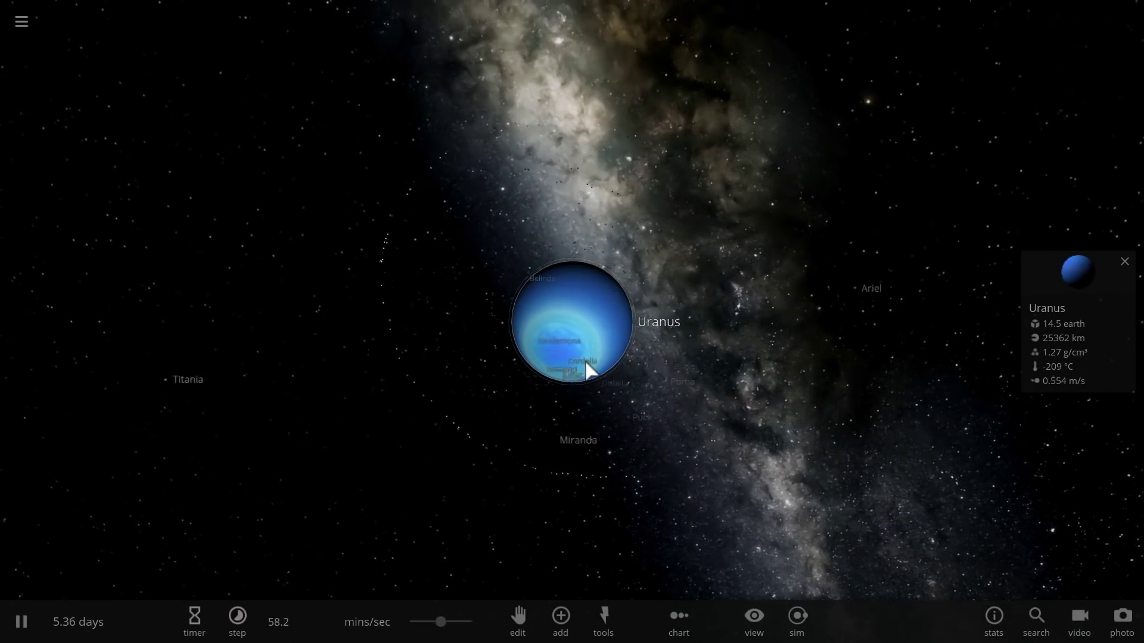
# Step: Examine Uranus, its rings and the orbits of its moons from several angles and distances
pyautogui.moveTo(723, 288); pyautogui.dragTo(499, 318)
pyautogui.scroll(-10, 500, 317)
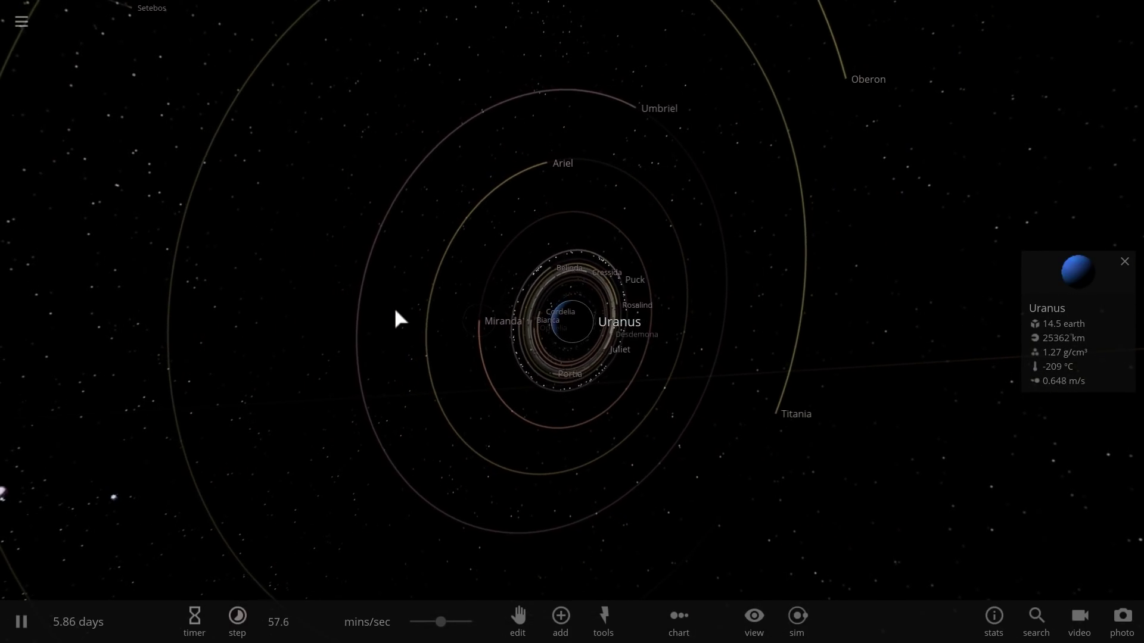
pyautogui.moveTo(395, 310); pyautogui.dragTo(465, 309)
pyautogui.scroll(5, 610, 346)
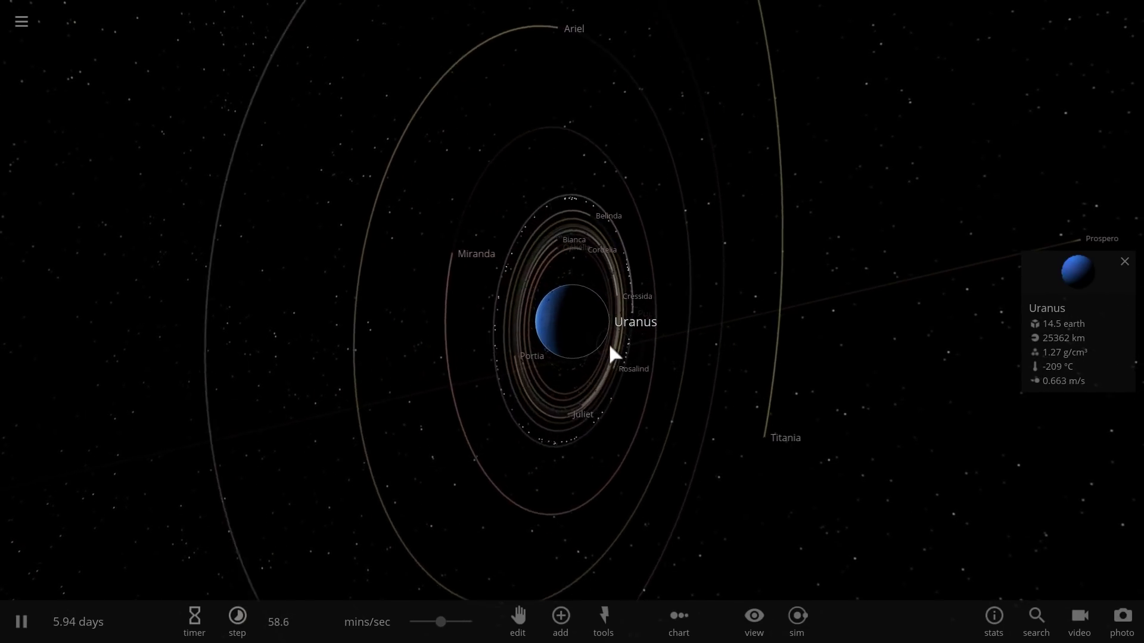
pyautogui.scroll(5, 610, 348)
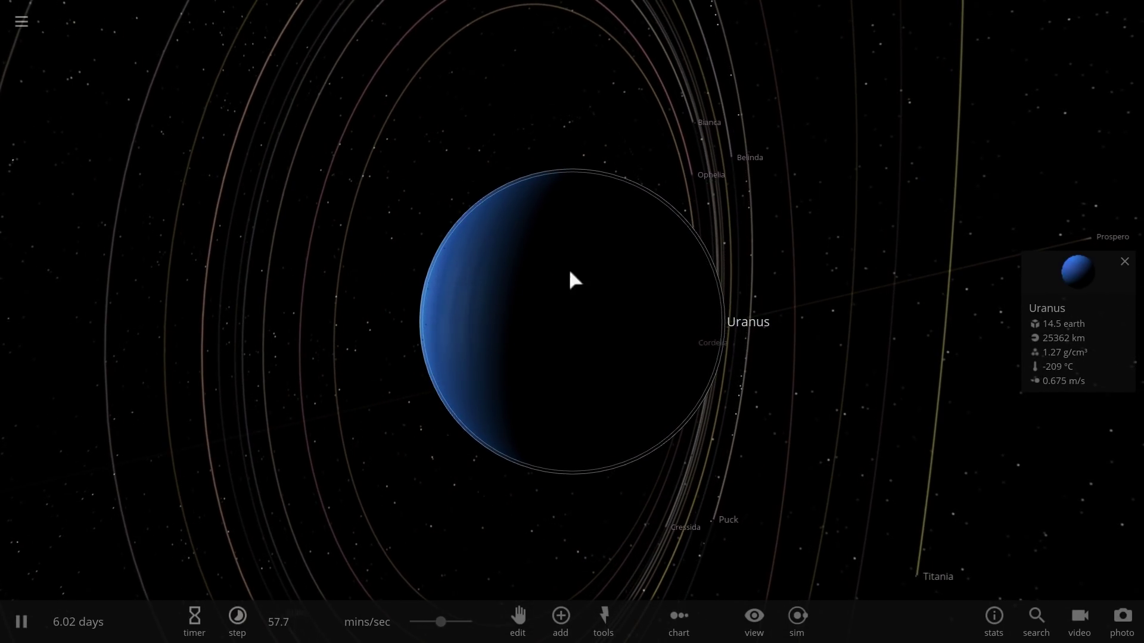
pyautogui.scroll(-10, 488, 238)
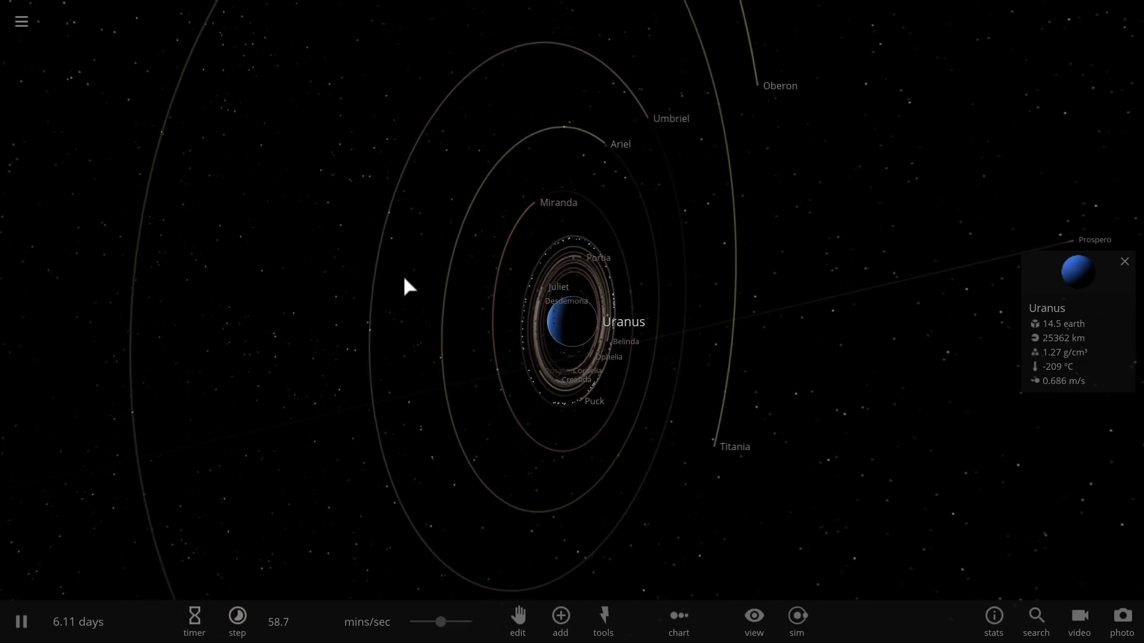
pyautogui.moveTo(406, 286); pyautogui.dragTo(573, 310)
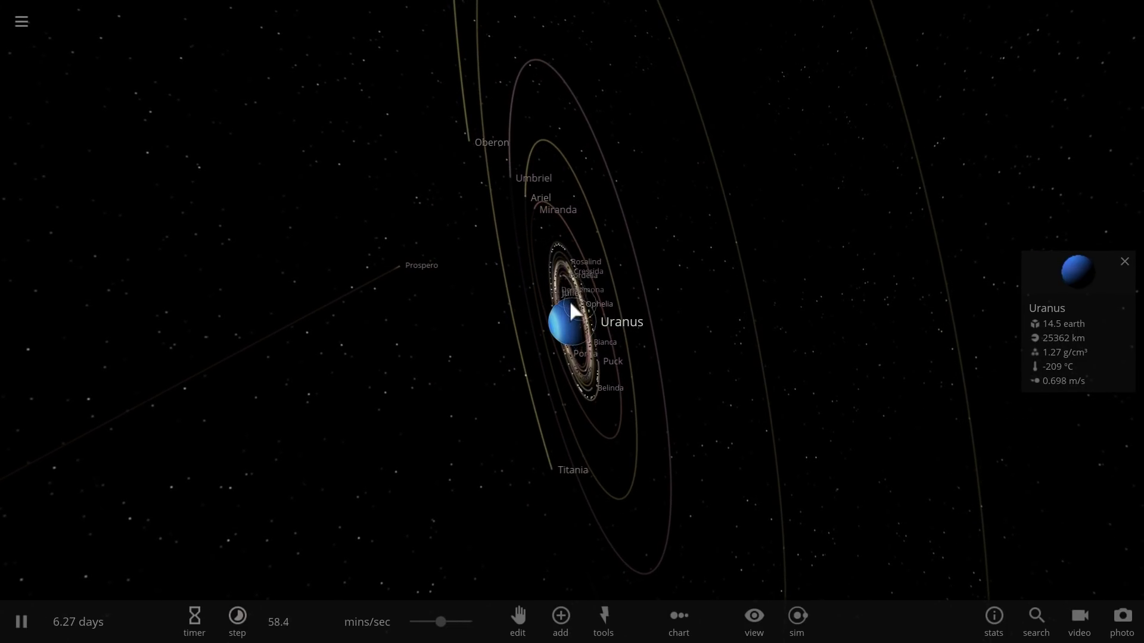
pyautogui.moveTo(571, 303); pyautogui.dragTo(575, 307)
pyautogui.scroll(-3, 576, 317)
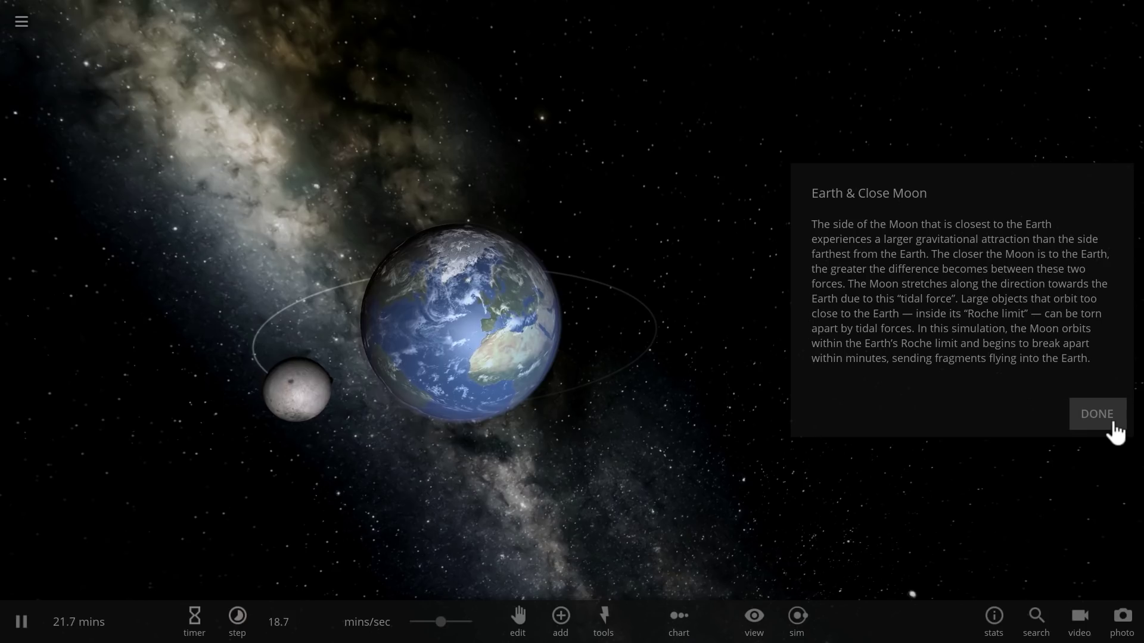
# Step: Dismiss the Earth & Close Moon description, pause that simulation, and open the Earth & Moon simulation
pyautogui.click(1097, 414)
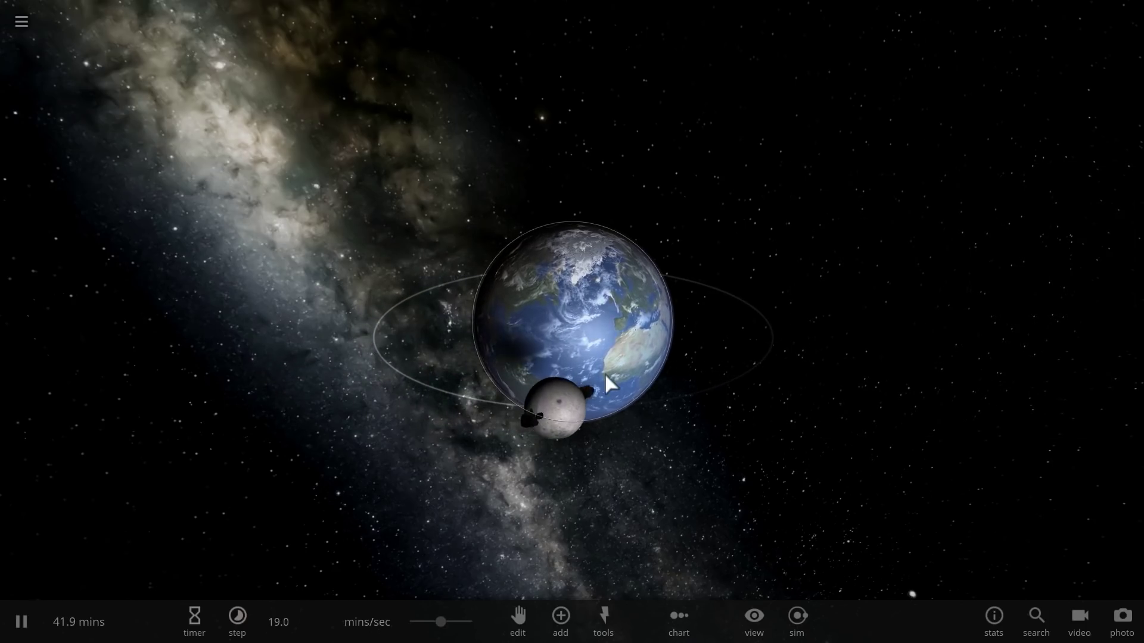
pyautogui.press('space')
pyautogui.click(36, 37)
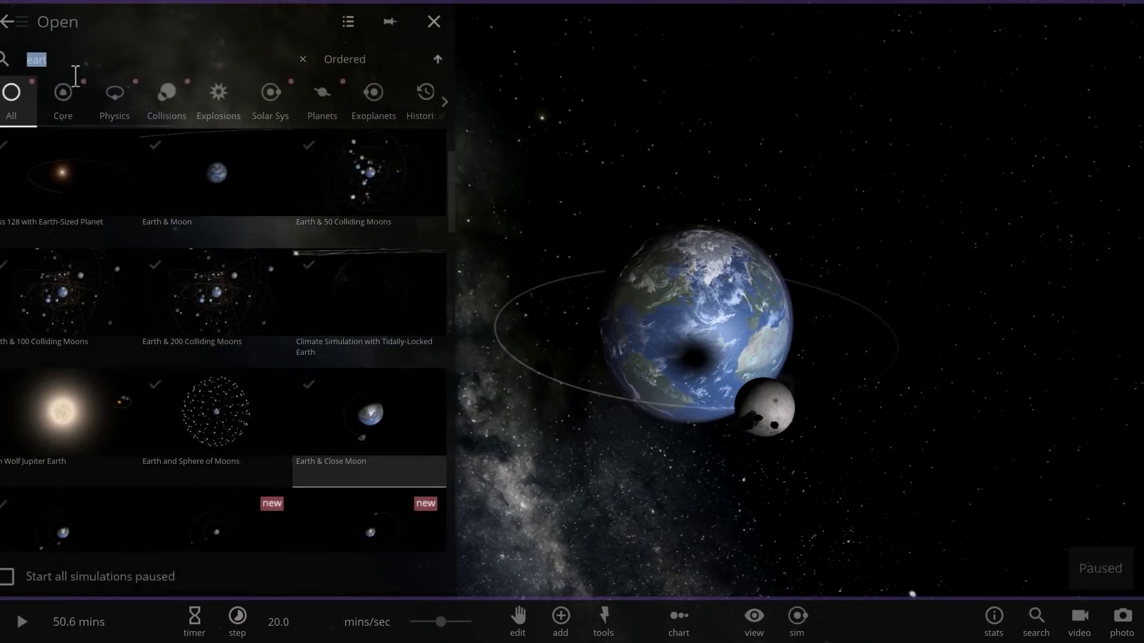
pyautogui.click(206, 177)
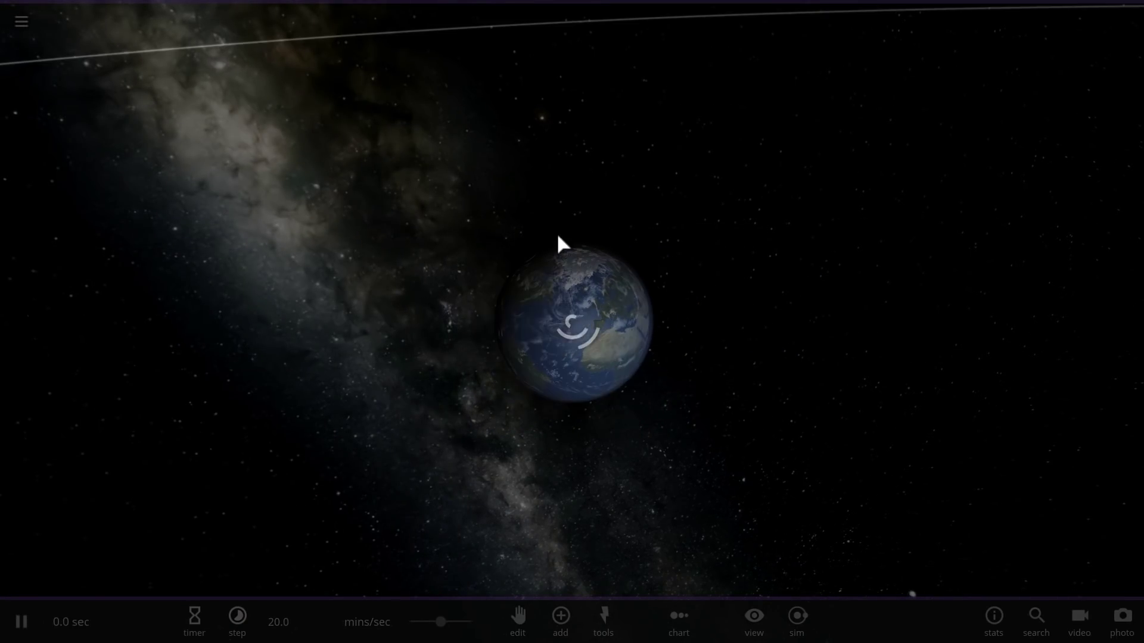
pyautogui.click(1092, 376)
# Step: Open Earth's properties and show its mass in moon masses
pyautogui.scroll(-5, 589, 317)
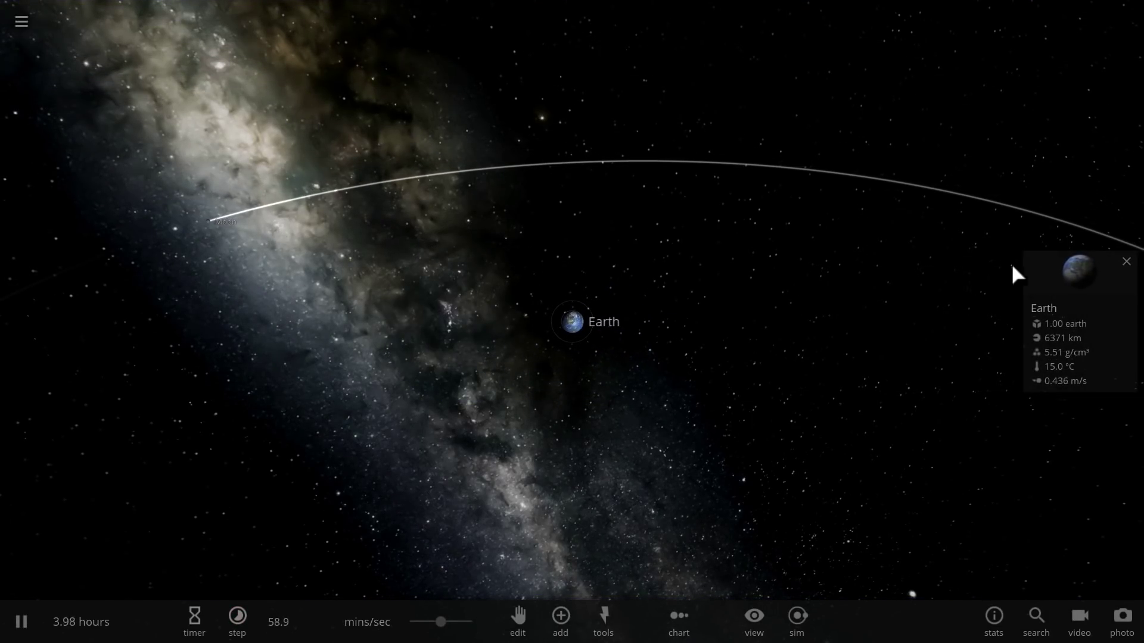
pyautogui.click(1022, 268)
pyautogui.click(1104, 321)
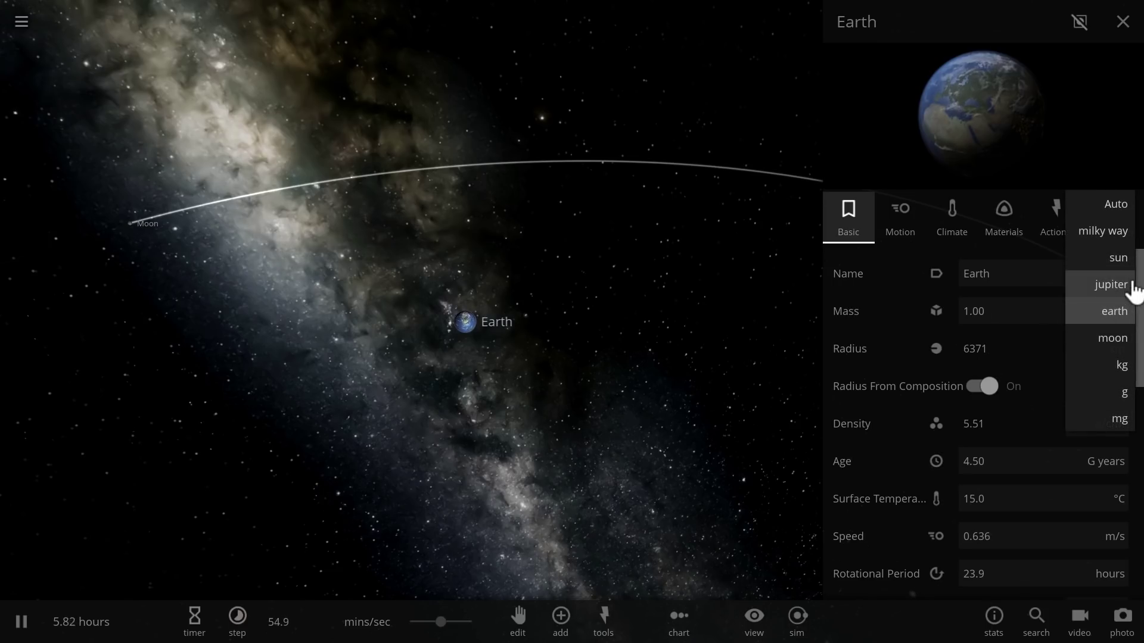
pyautogui.click(1110, 337)
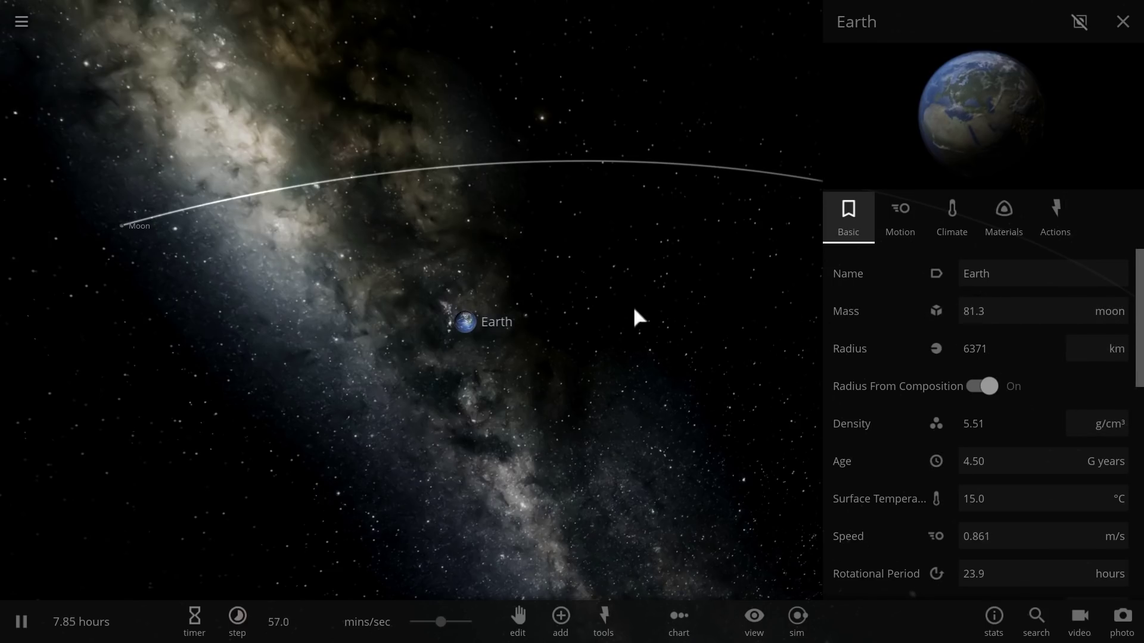
# Step: Examine Earth up close and together with the orbiting Moon, and close Earth's properties
pyautogui.scroll(5, 470, 323)
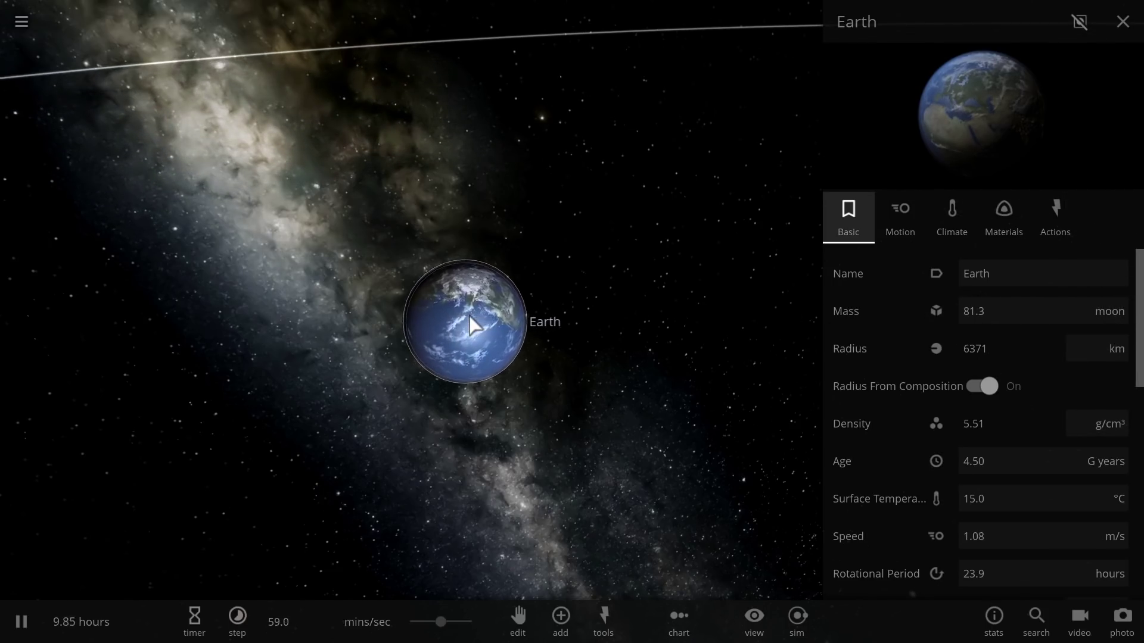
pyautogui.scroll(-5, 505, 331)
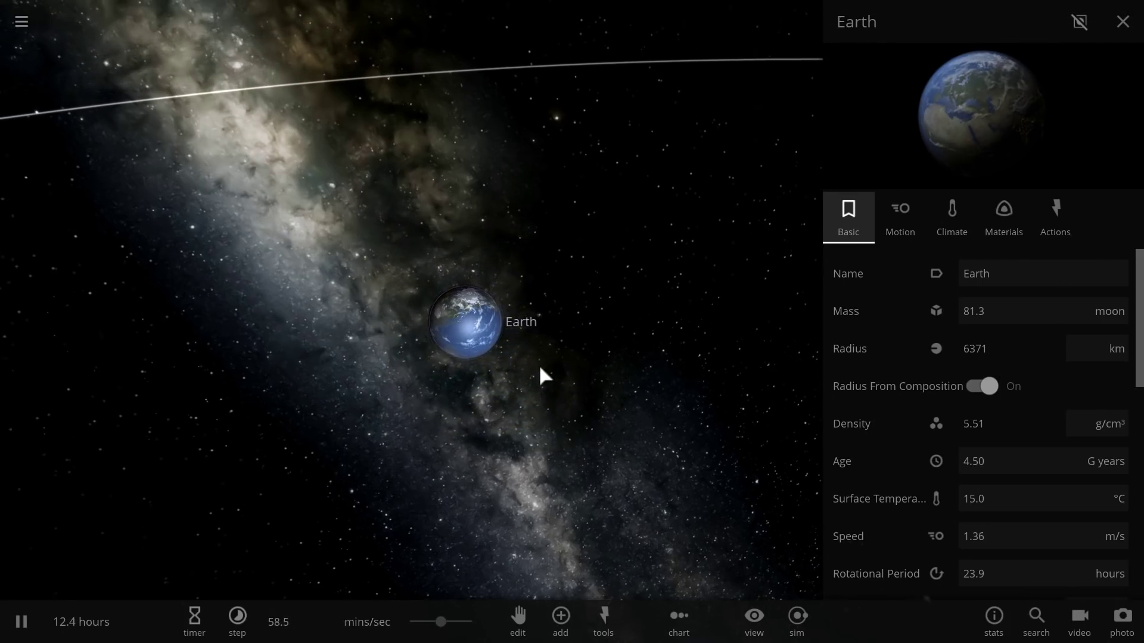
pyautogui.moveTo(540, 367); pyautogui.dragTo(490, 364)
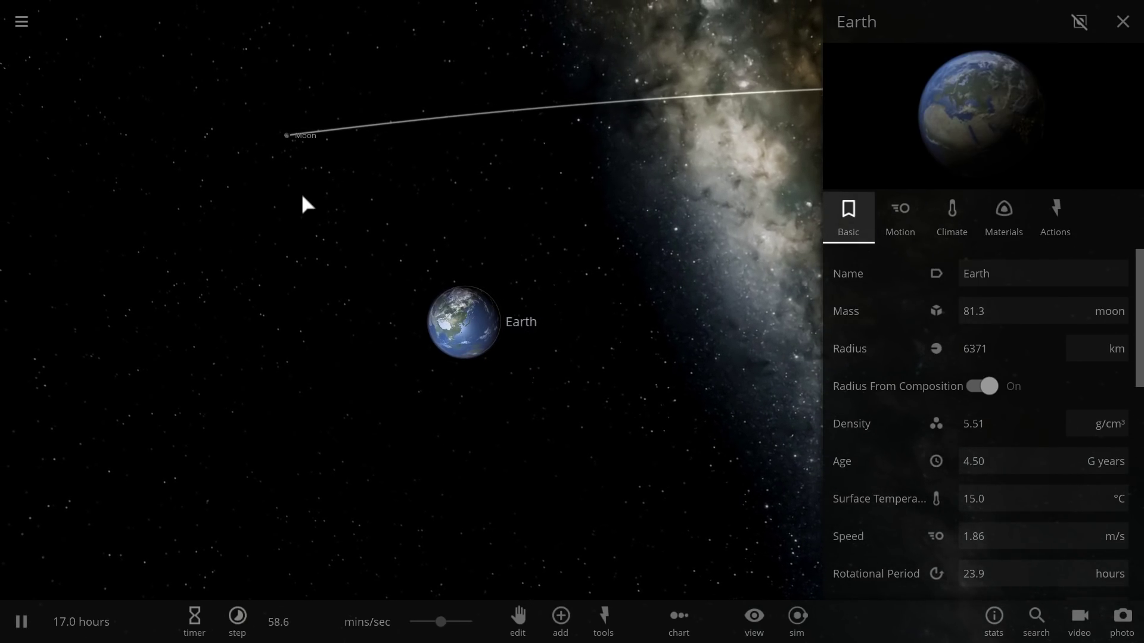
pyautogui.moveTo(470, 204); pyautogui.dragTo(452, 198)
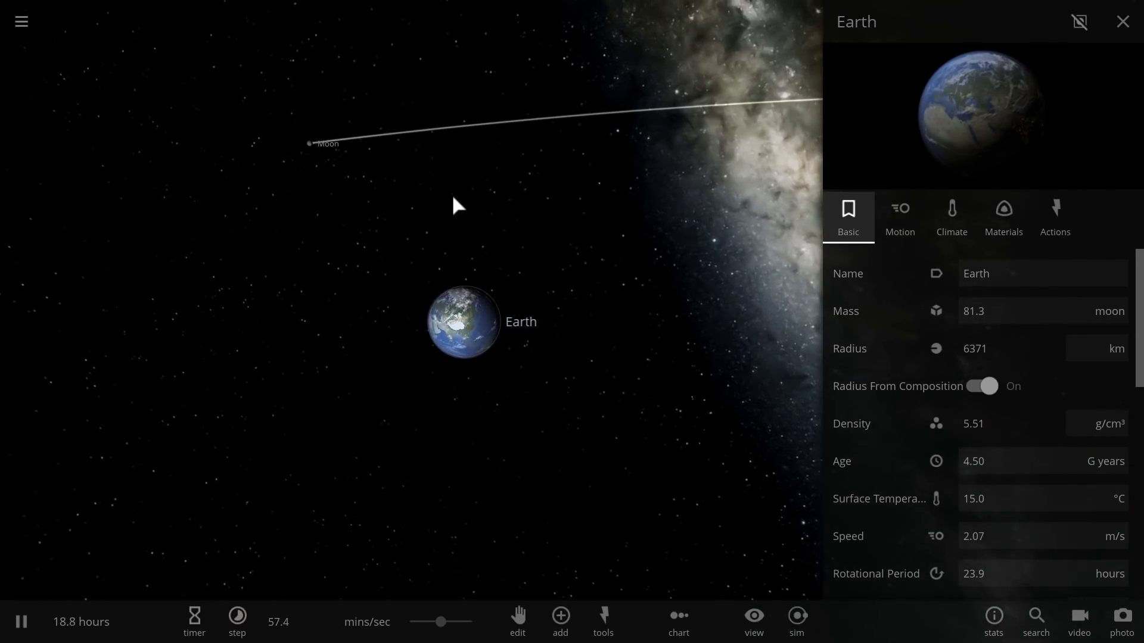
pyautogui.scroll(3, 443, 203)
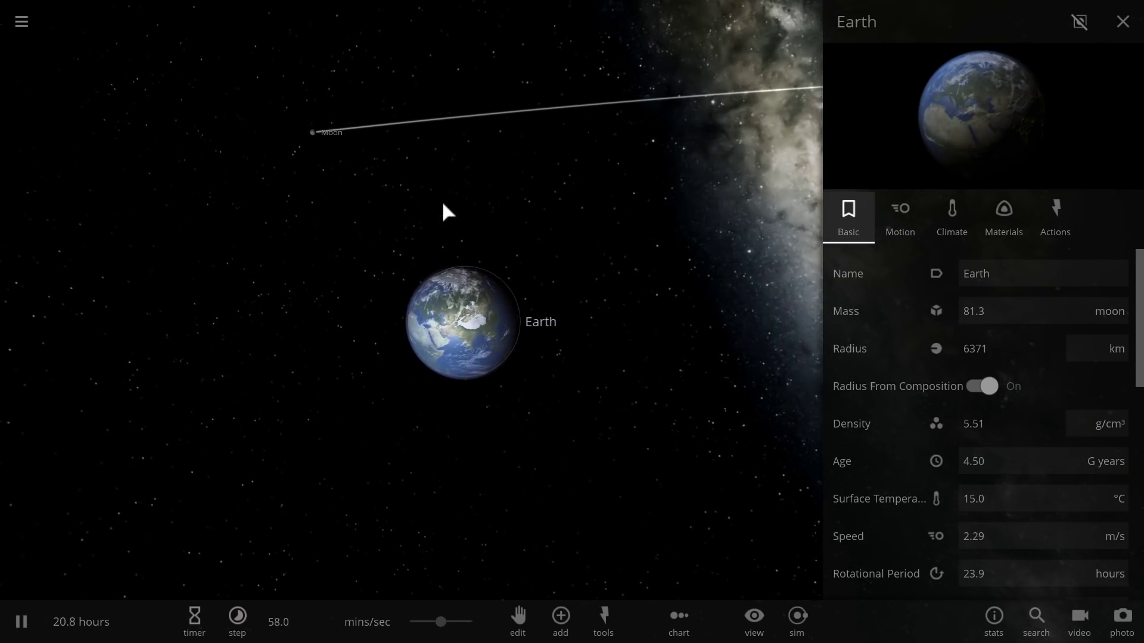
pyautogui.scroll(2, 471, 275)
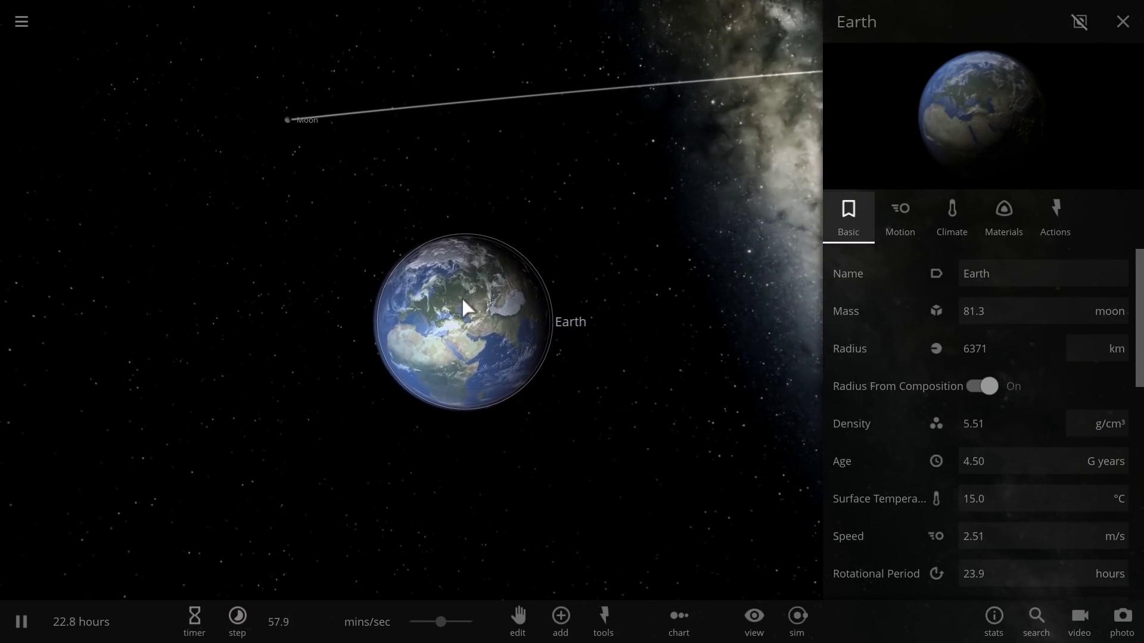
pyautogui.scroll(3, 462, 298)
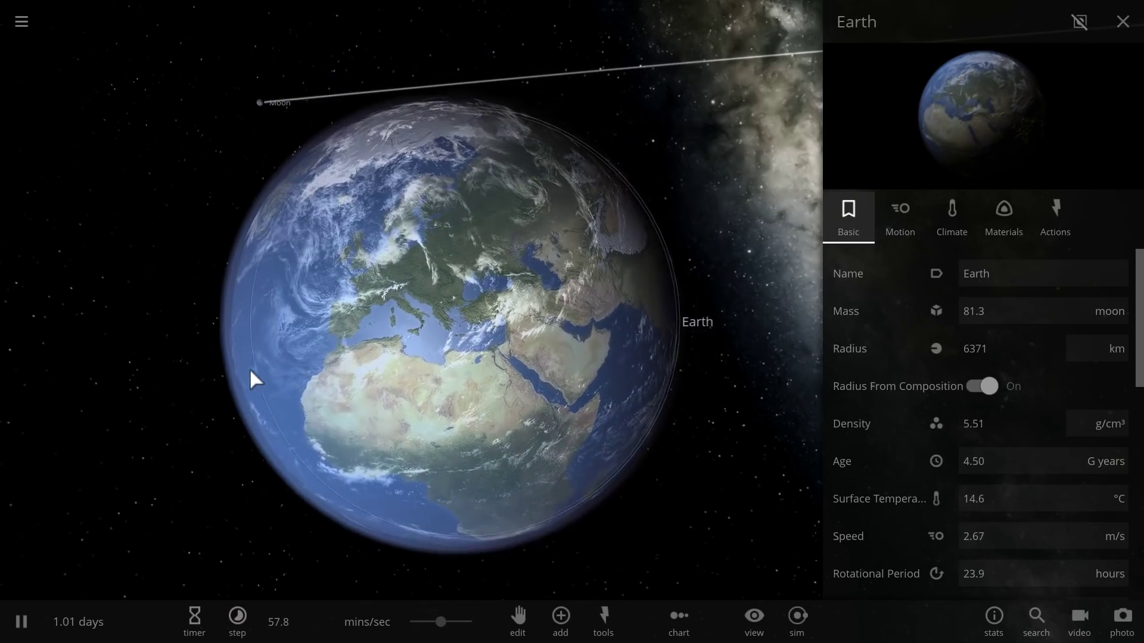
pyautogui.scroll(-2, 250, 370)
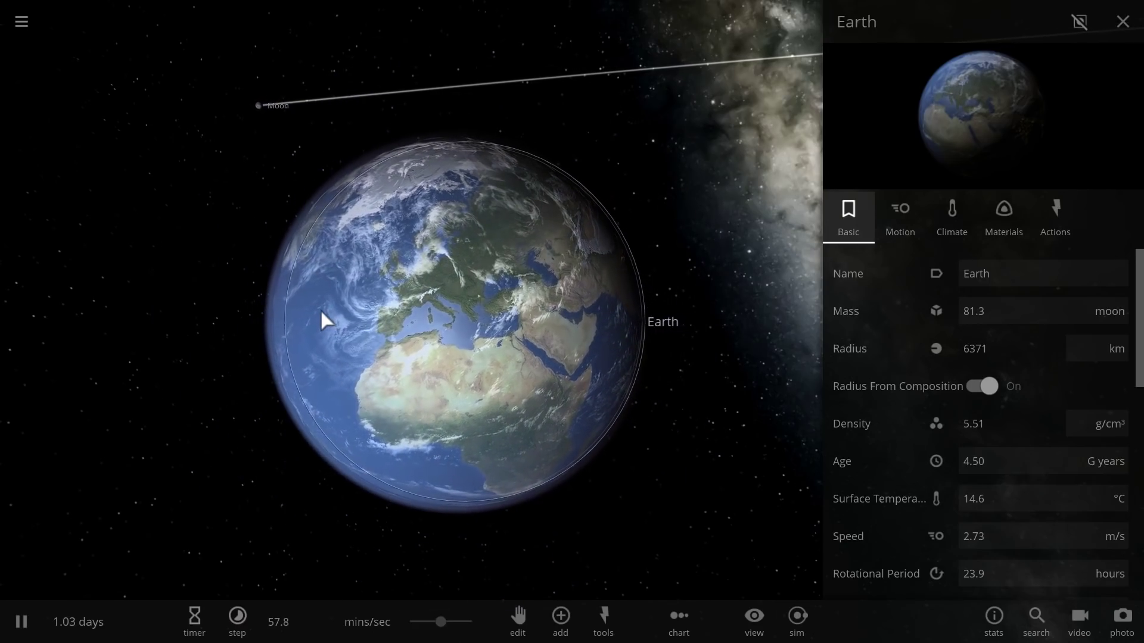
pyautogui.moveTo(330, 310); pyautogui.dragTo(339, 315)
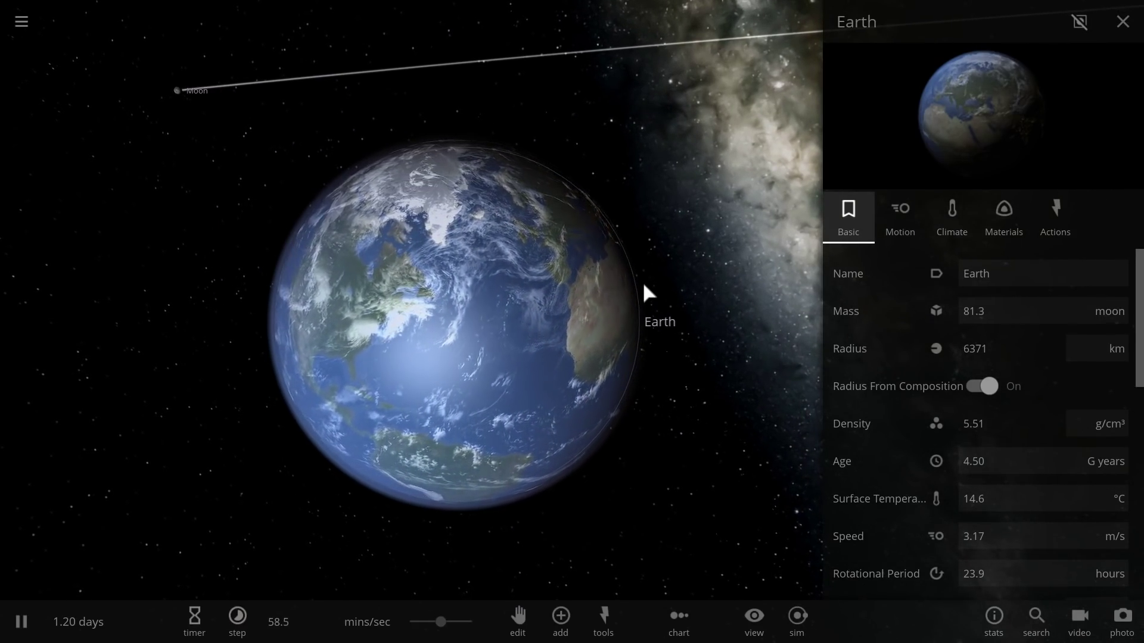
pyautogui.scroll(-3, 645, 289)
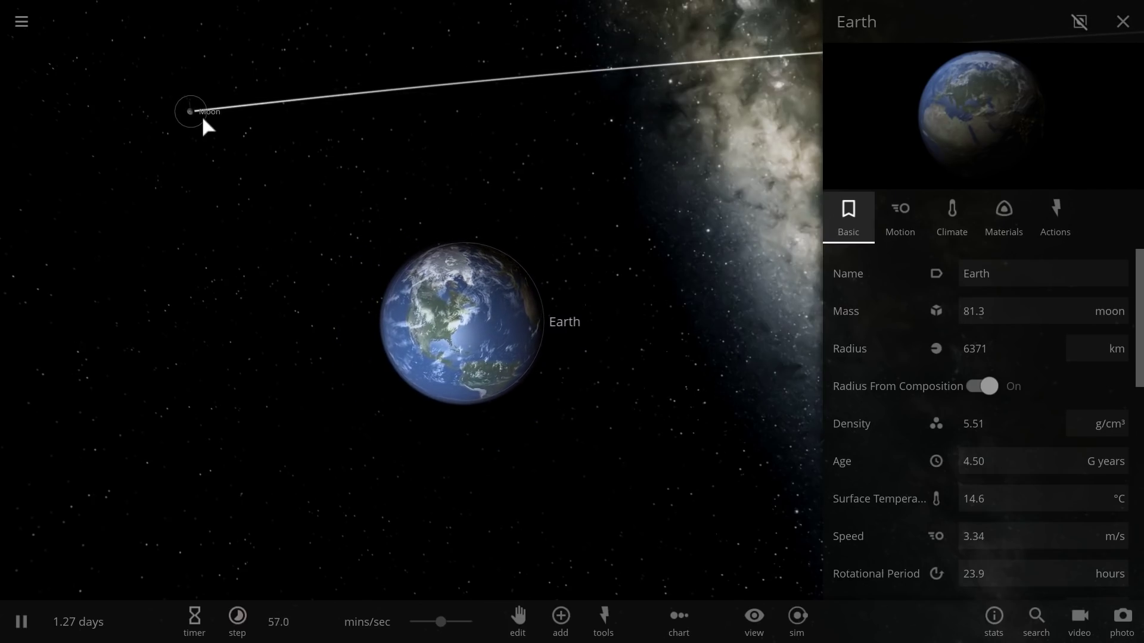
pyautogui.click(1117, 21)
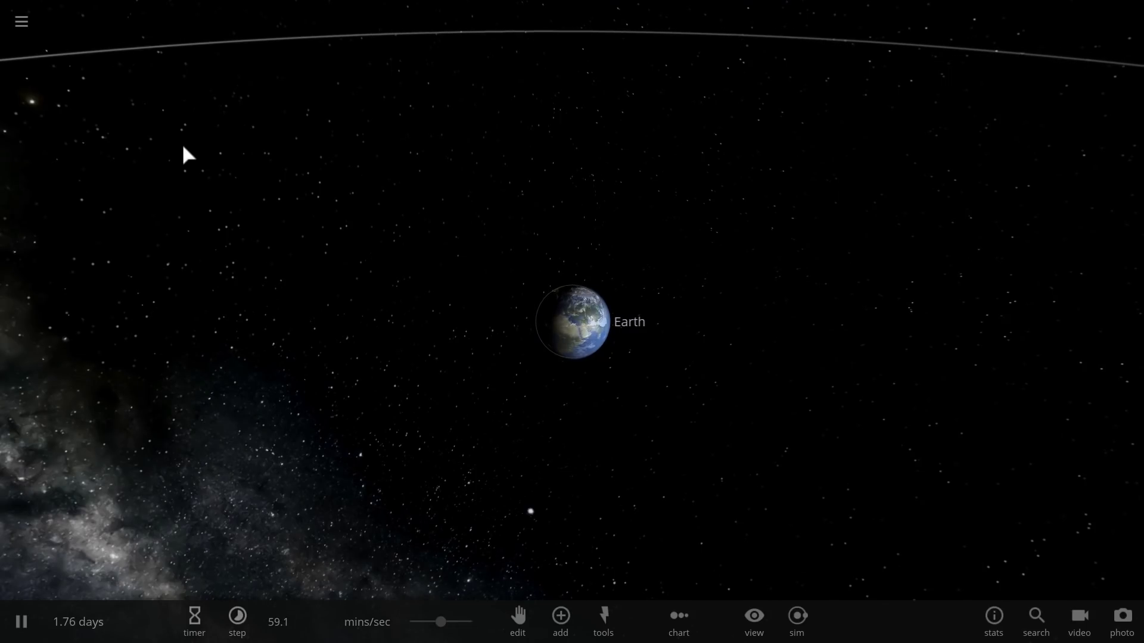
pyautogui.scroll(-3, 217, 154)
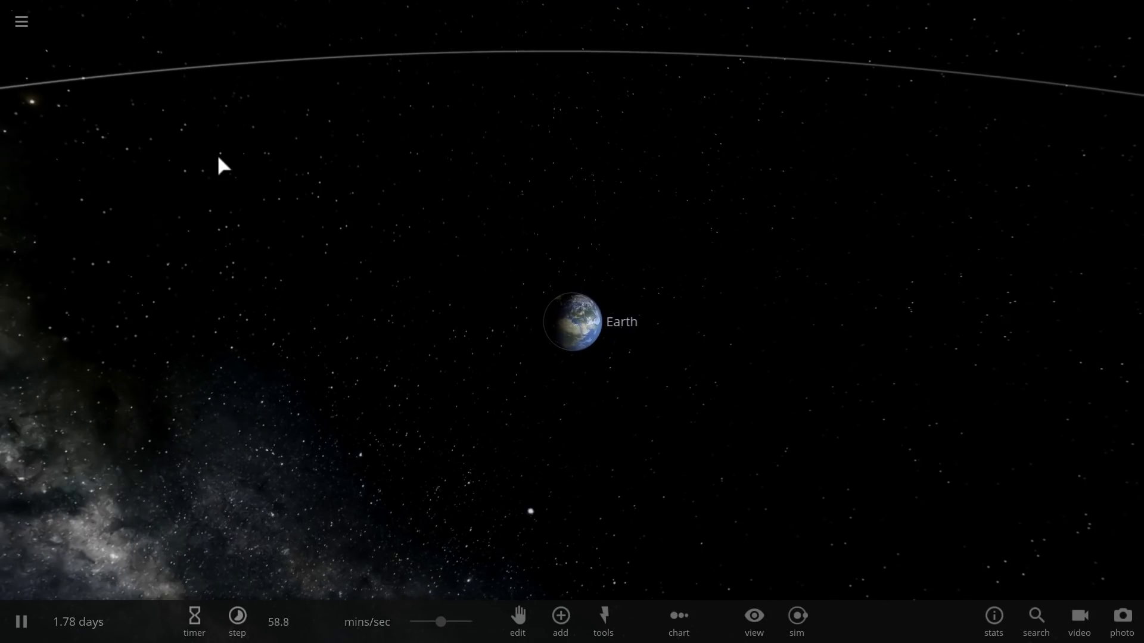
# Step: Clear the simulation search, open TRAPPIST-1 from the exoplanet simulations, and dismiss its description
pyautogui.click(22, 38)
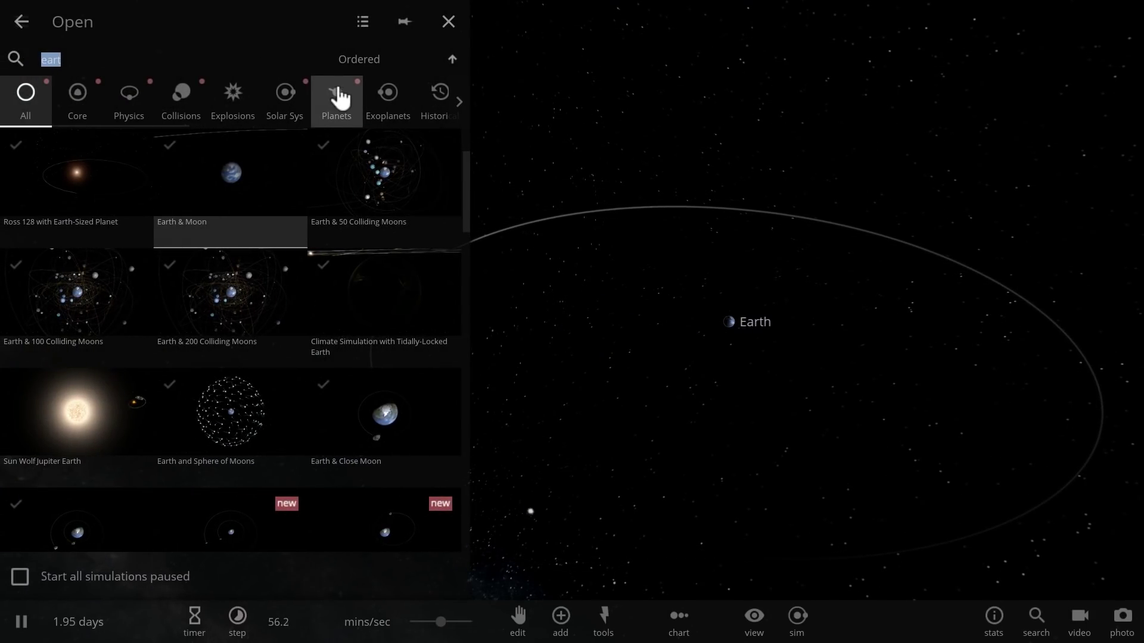
pyautogui.click(390, 98)
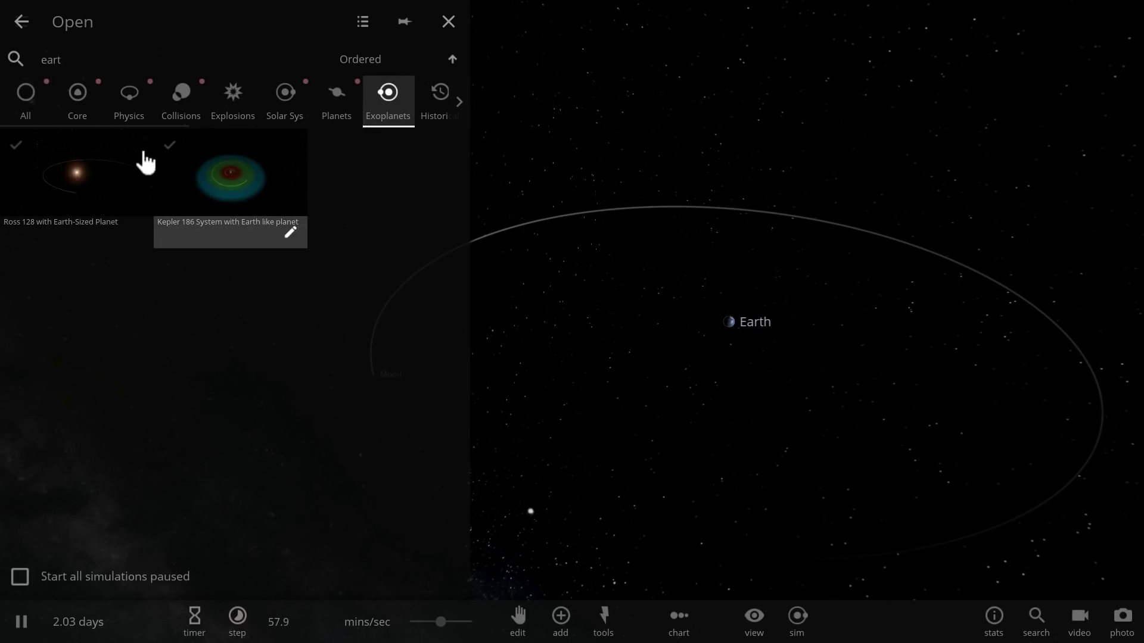
pyautogui.click(318, 61)
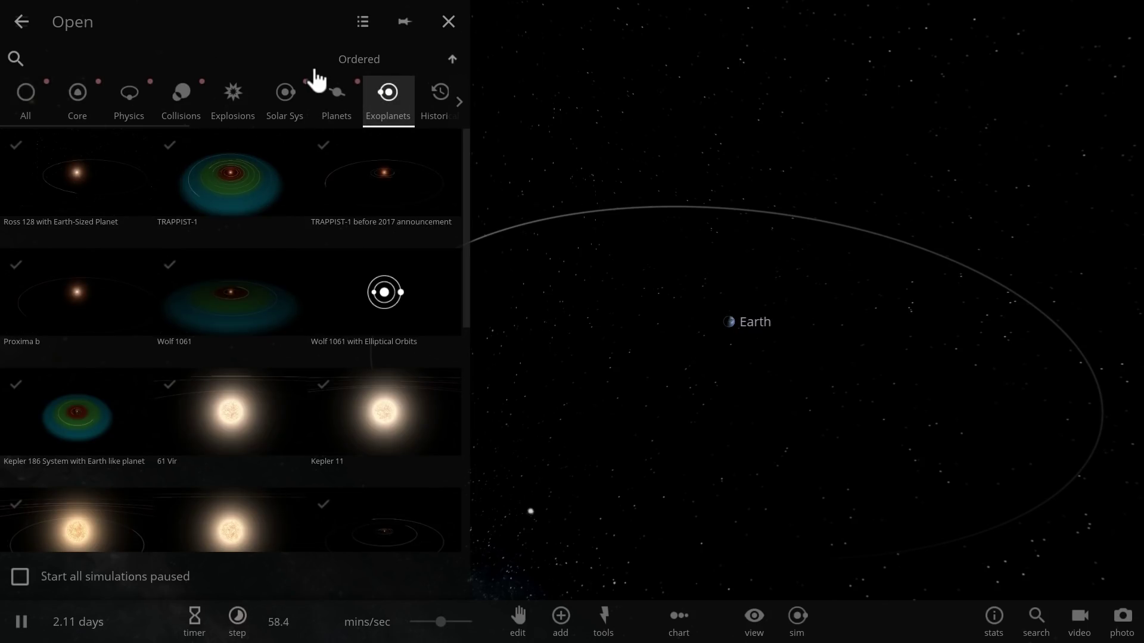
pyautogui.click(215, 155)
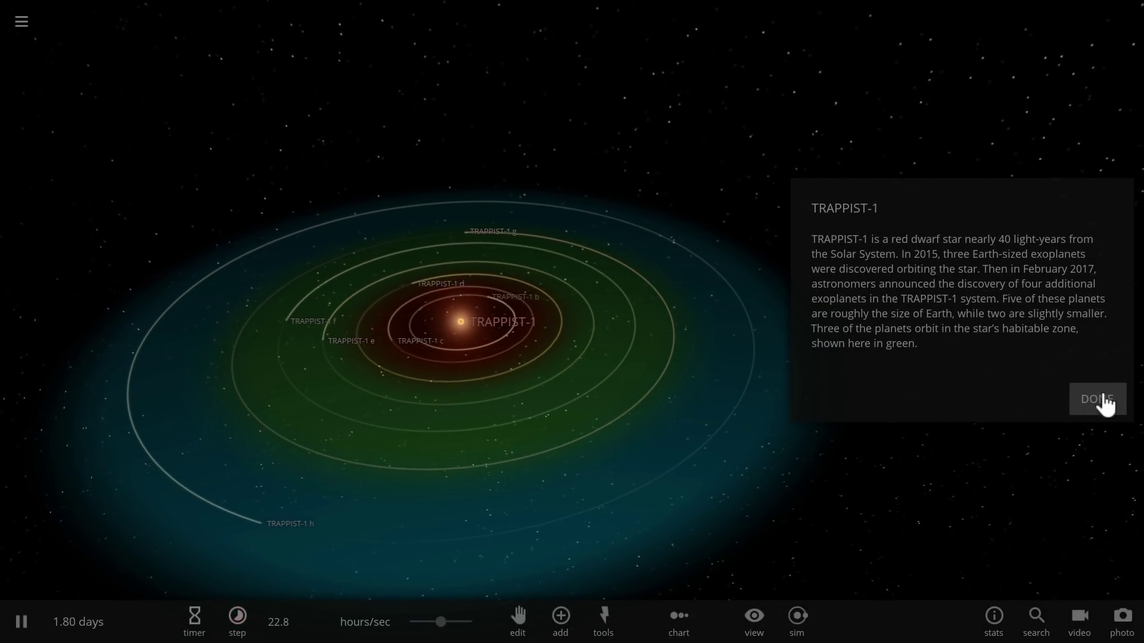
pyautogui.click(1101, 401)
# Step: View the orbits around TRAPPIST-1, chart the star with its planets, and open the star's properties
pyautogui.moveTo(613, 477); pyautogui.dragTo(719, 417)
pyautogui.scroll(3, 720, 416)
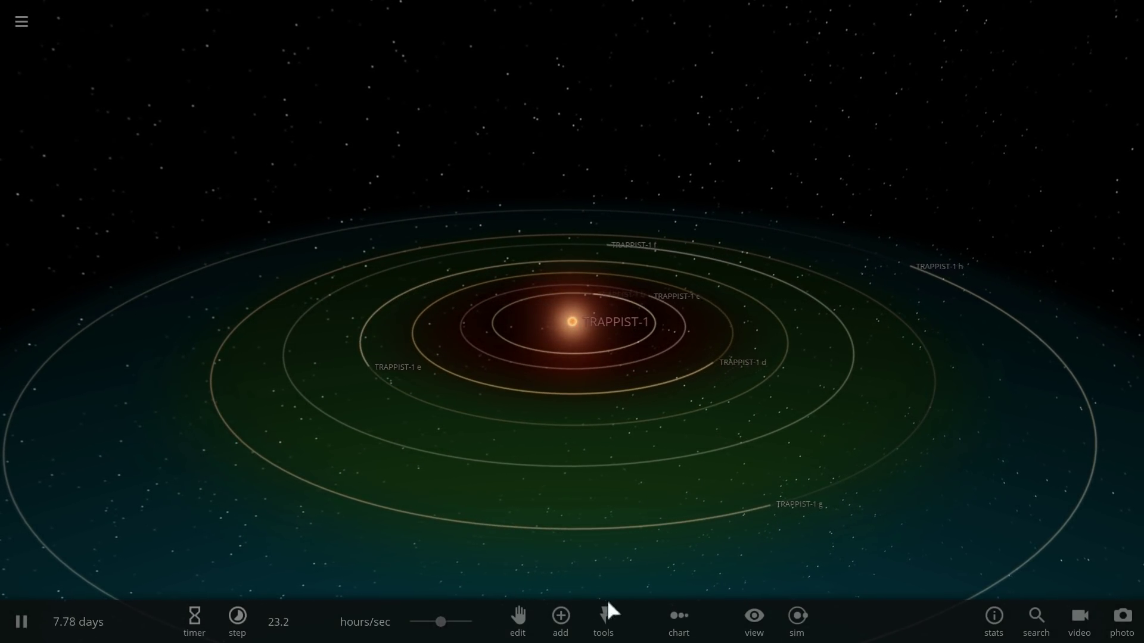
pyautogui.click(672, 625)
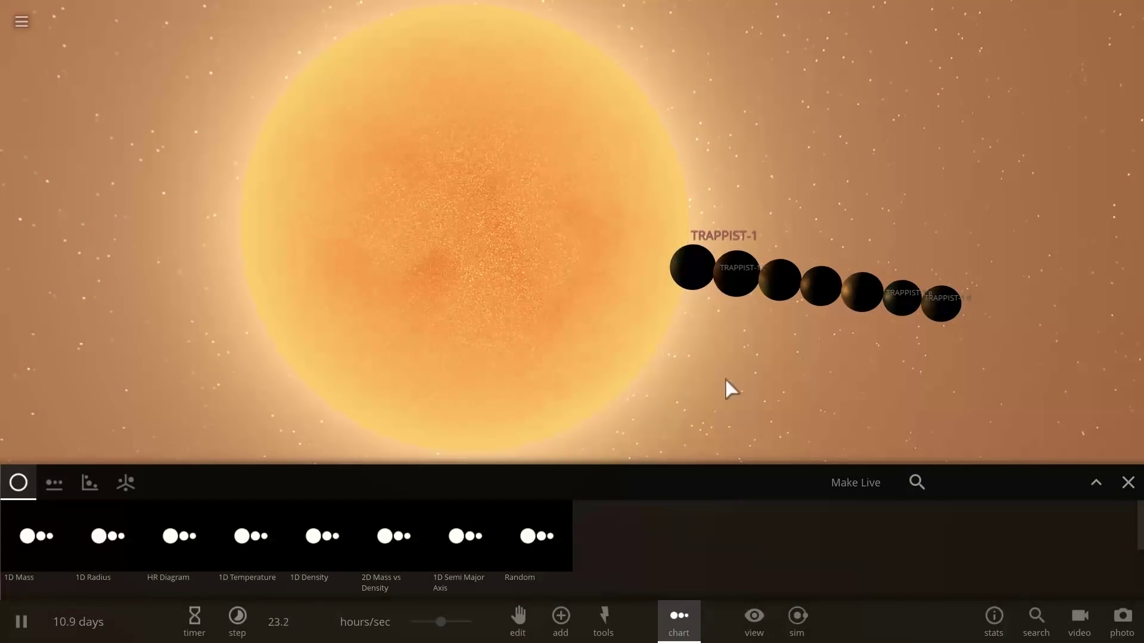
pyautogui.click(701, 263)
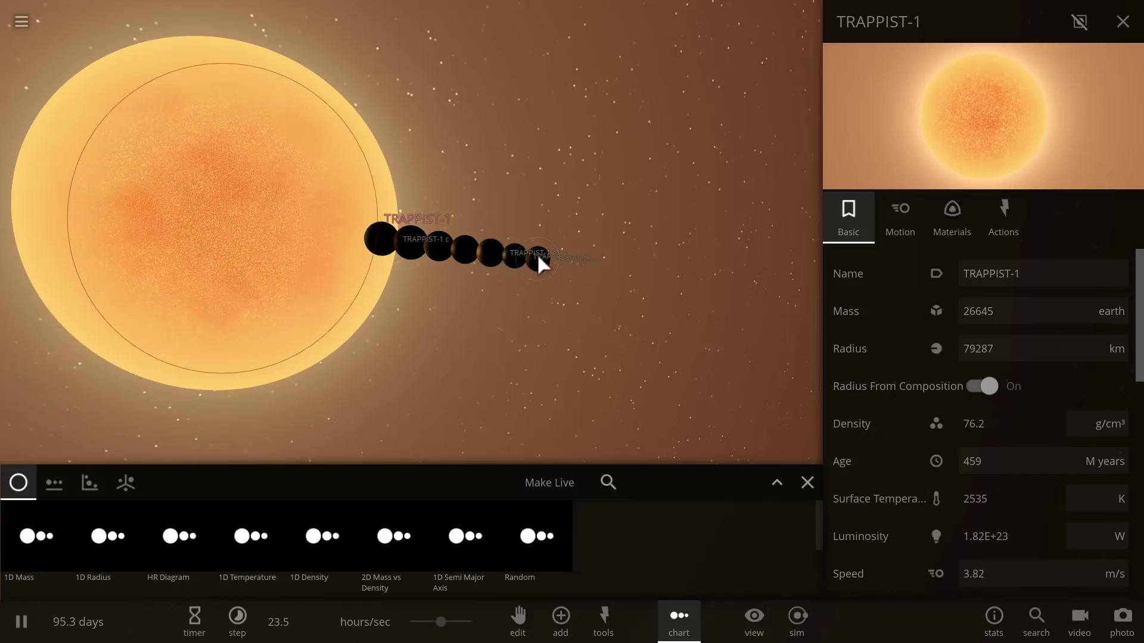
# Step: Close the chart options and the star's properties, and compare TRAPPIST-1 with its charted planets up close
pyautogui.click(807, 483)
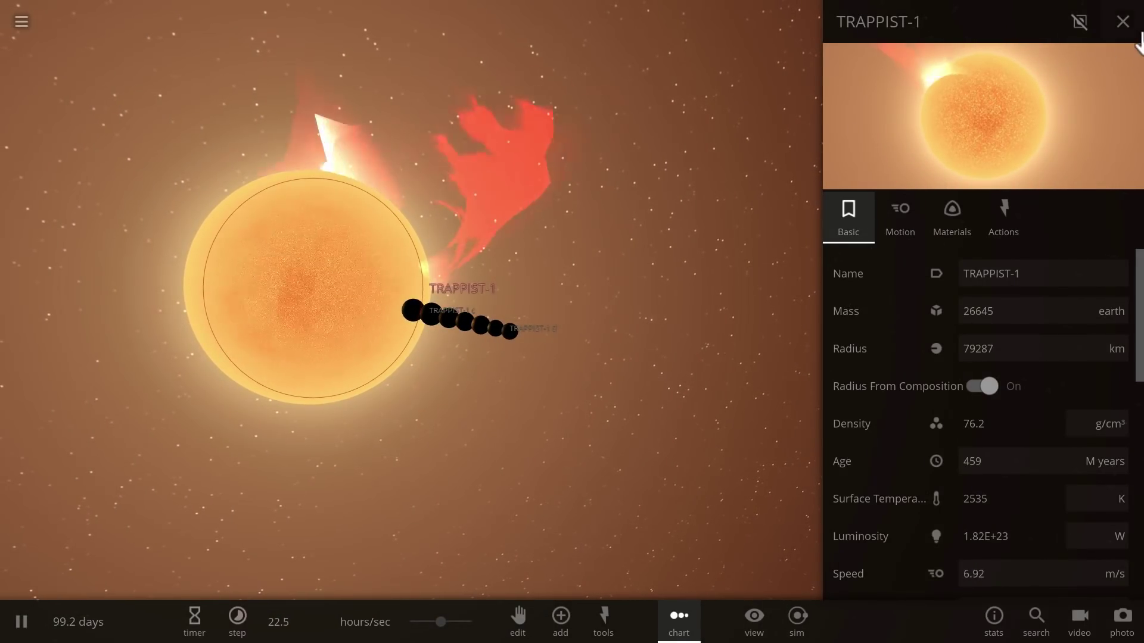
pyautogui.click(1123, 21)
pyautogui.moveTo(683, 192); pyautogui.dragTo(570, 212)
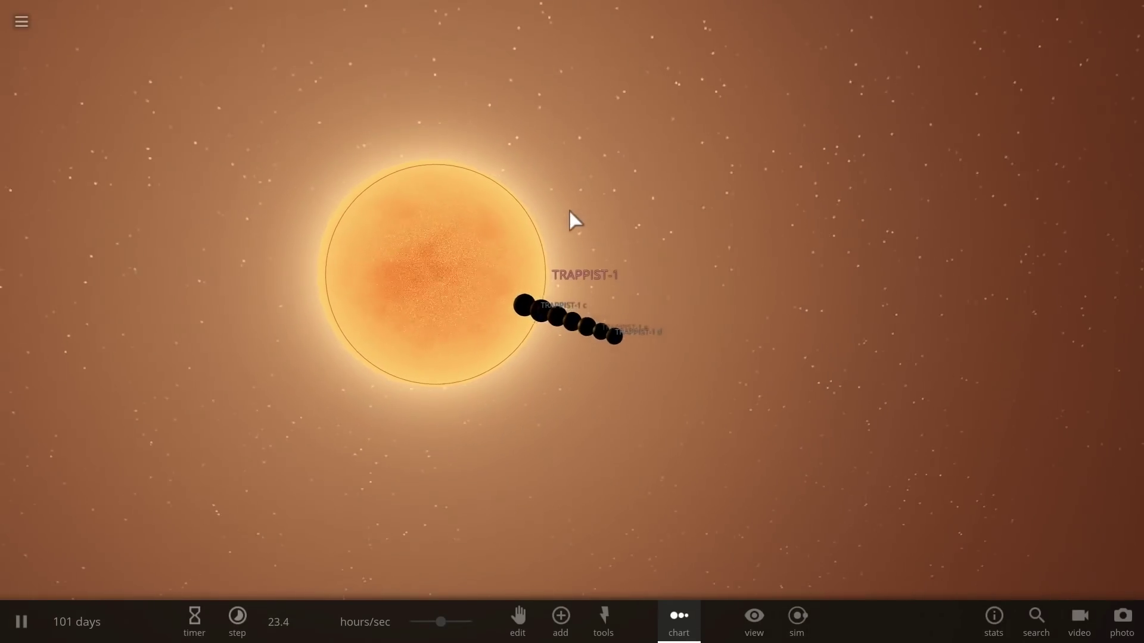
pyautogui.scroll(3, 666, 300)
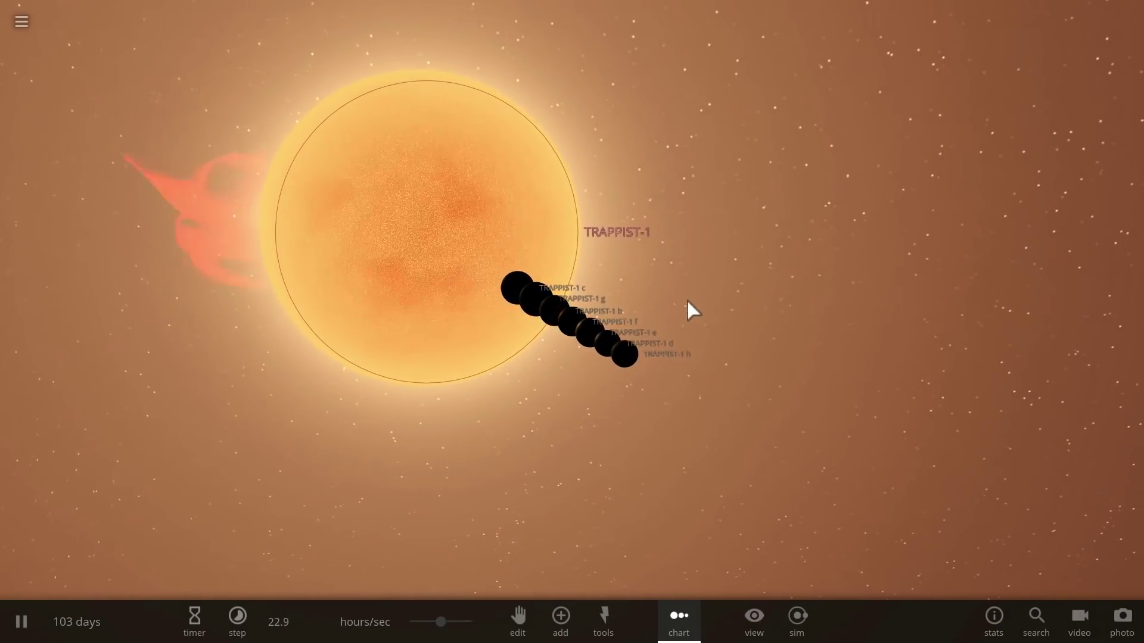
pyautogui.moveTo(683, 287); pyautogui.dragTo(493, 299)
pyautogui.scroll(3, 598, 297)
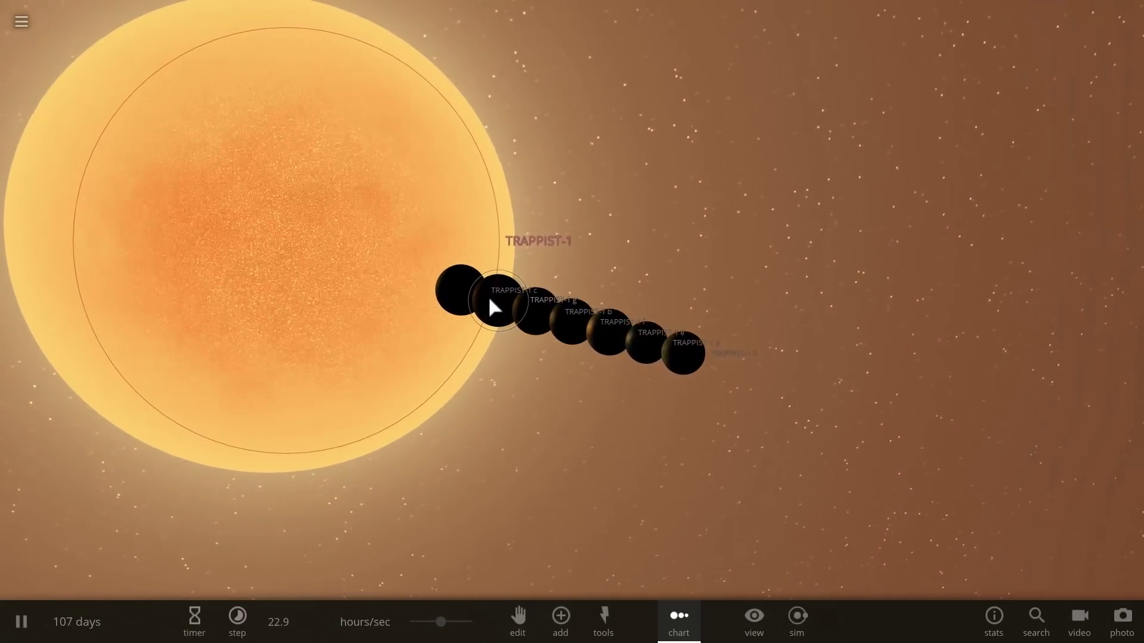
# Step: Select TRAPPIST-1 g in the chart and compare the TRAPPIST-1 star with its planets from near and far
pyautogui.click(494, 303)
pyautogui.scroll(-5, 555, 343)
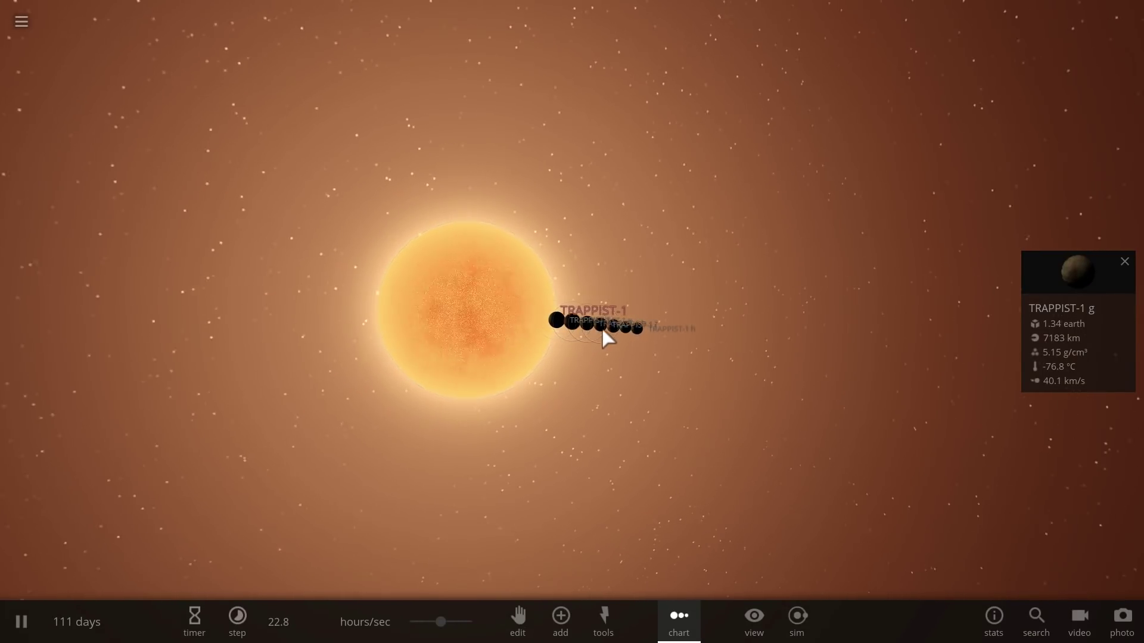
pyautogui.scroll(3, 581, 352)
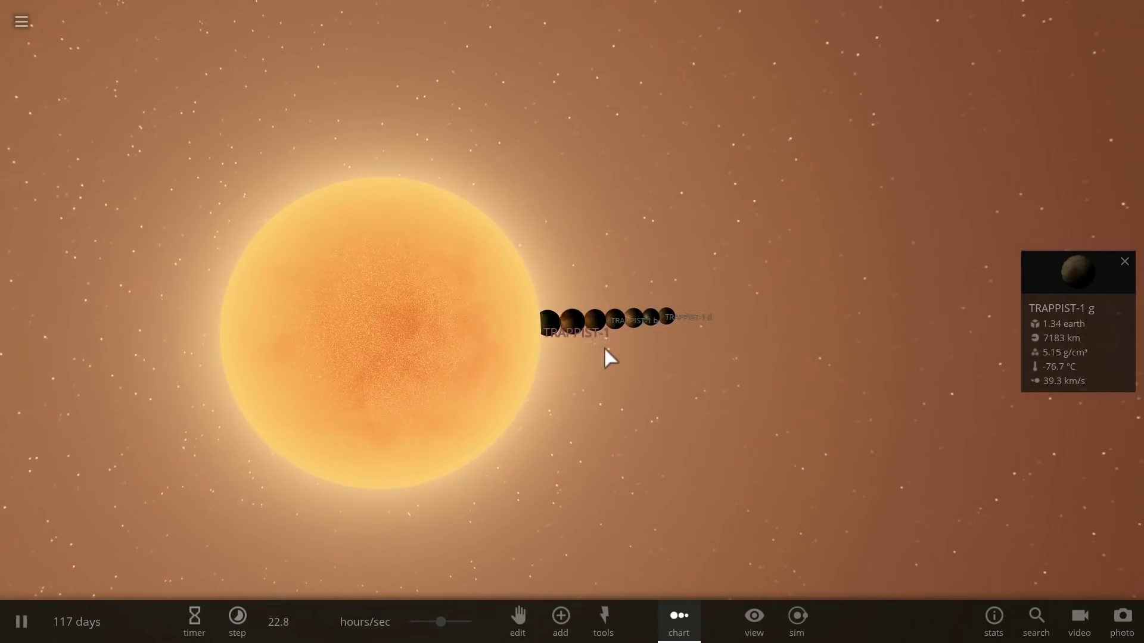
pyautogui.scroll(3, 614, 344)
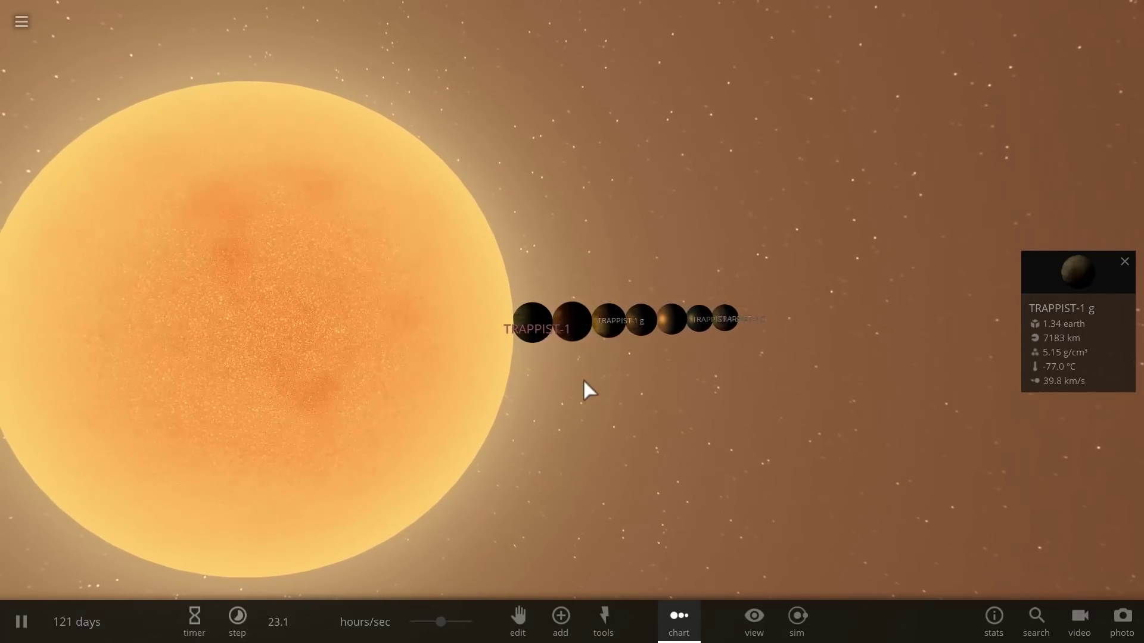
pyautogui.scroll(-2, 327, 384)
pyautogui.scroll(-2, 283, 351)
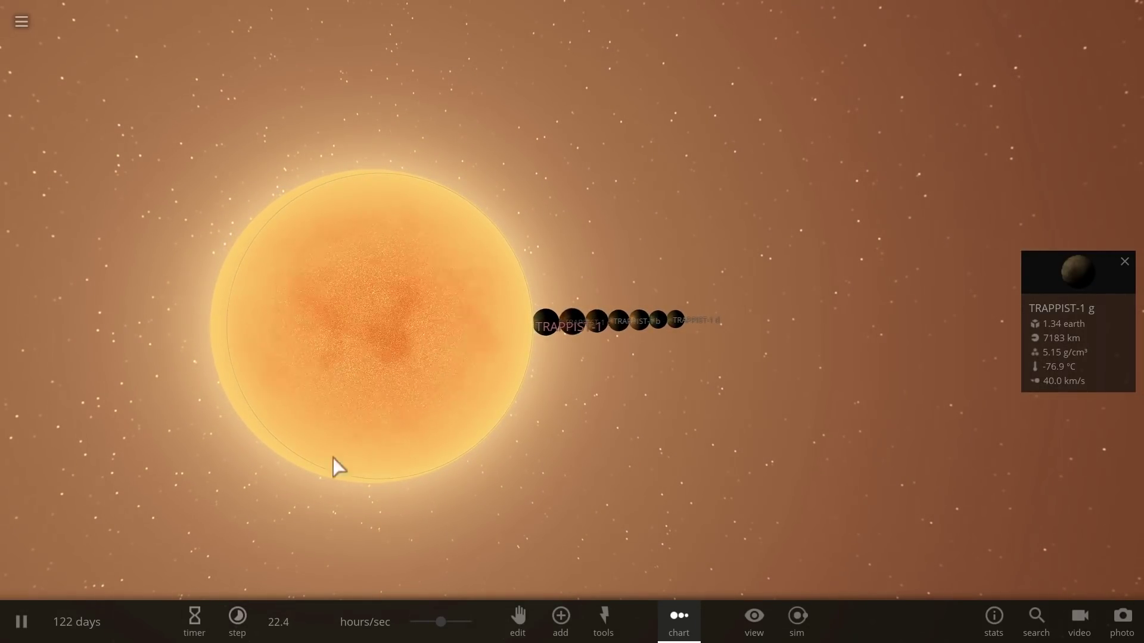
# Step: Open Solar System Planet Comparison from the list of all simulations and dismiss its description
pyautogui.click(20, 20)
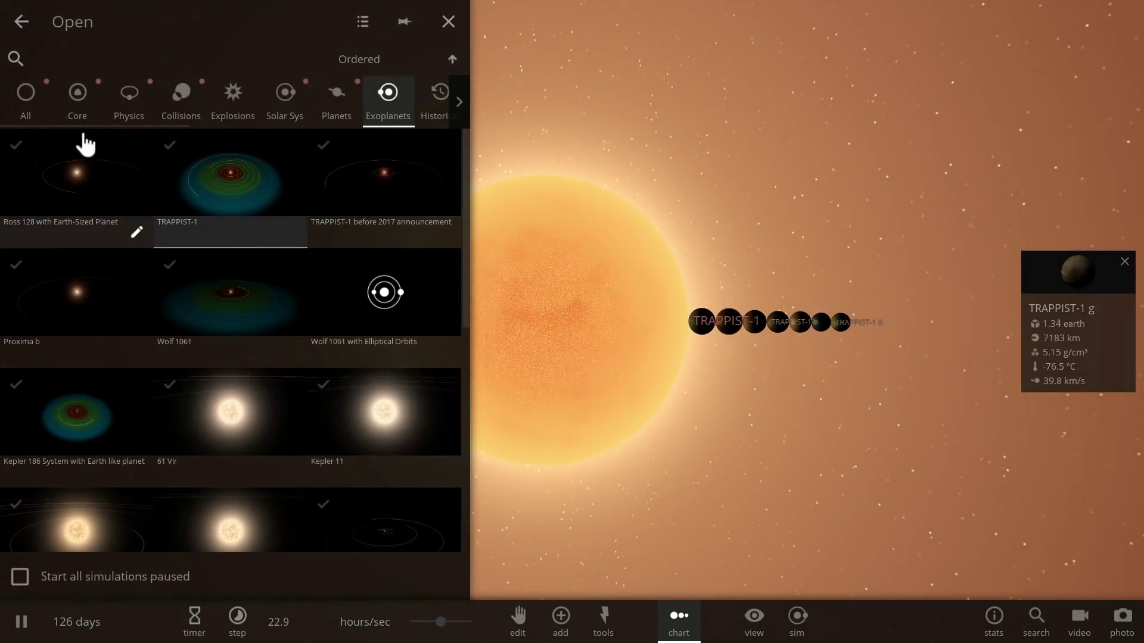
pyautogui.click(30, 107)
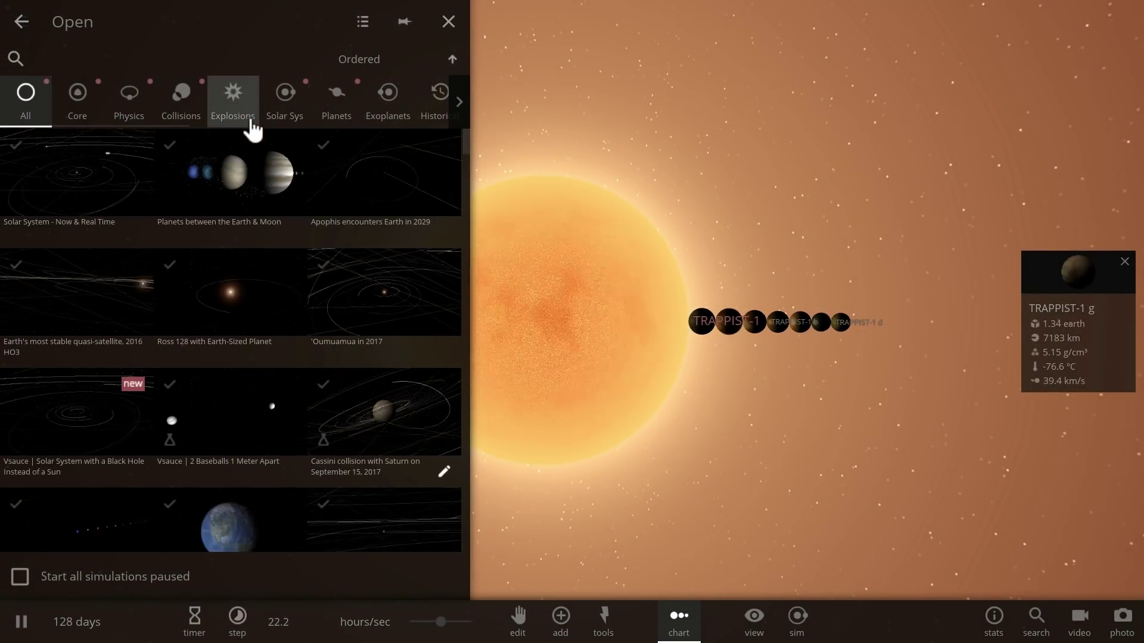
pyautogui.scroll(-2, 78, 397)
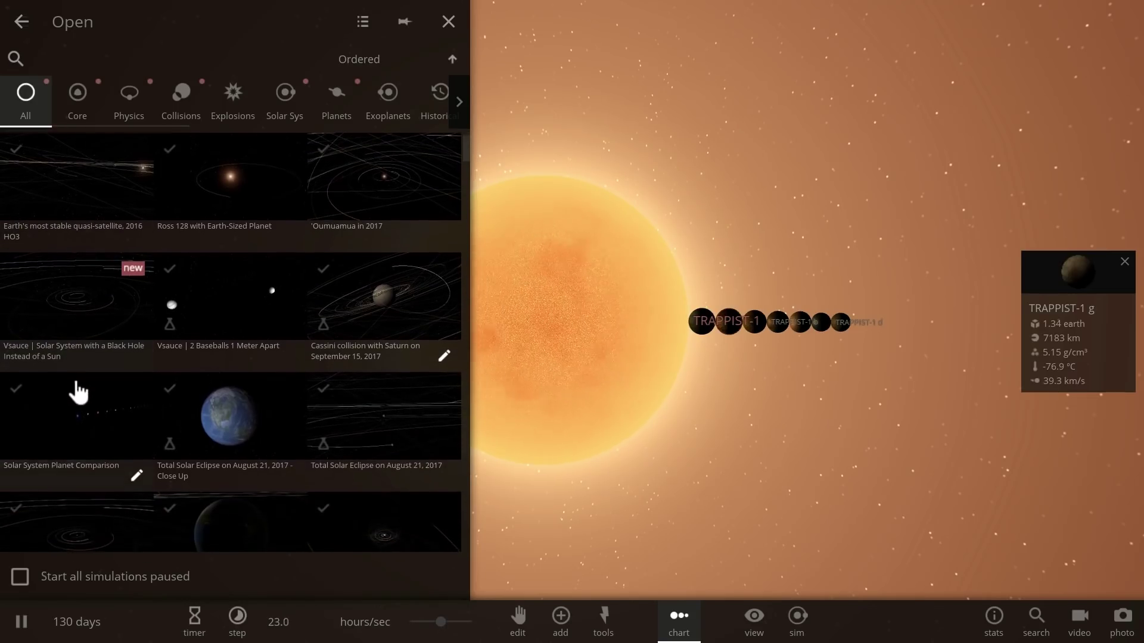
pyautogui.click(78, 406)
pyautogui.click(1098, 476)
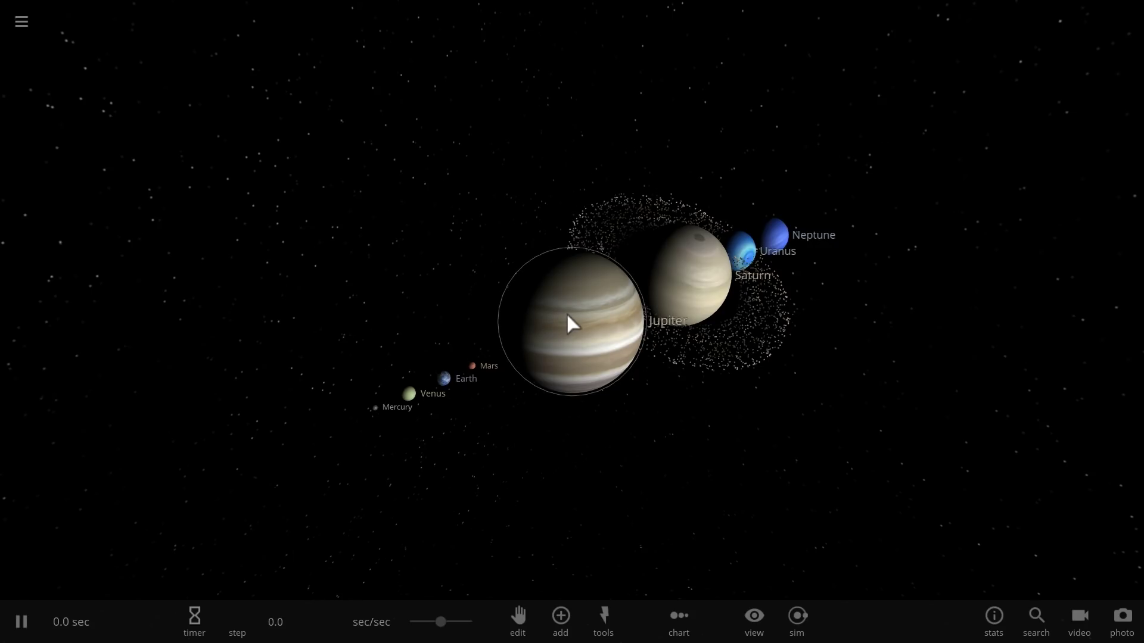
# Step: Open a simulation of the whole Solar System with its orbits in place of the planet comparison
pyautogui.click(27, 24)
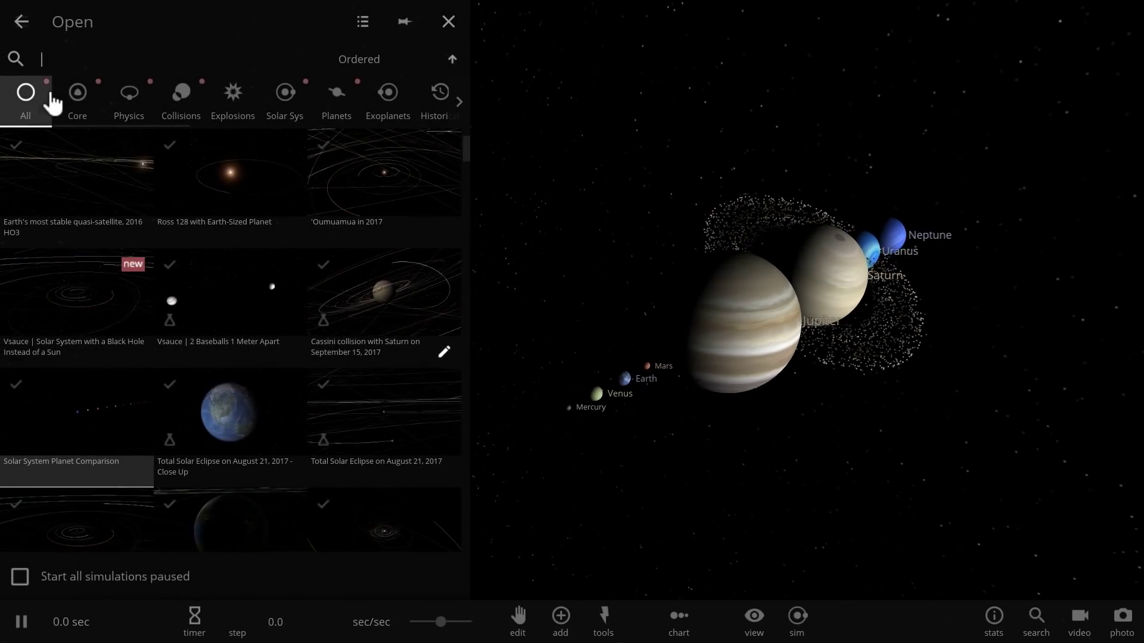
pyautogui.scroll(2, 132, 257)
pyautogui.click(128, 255)
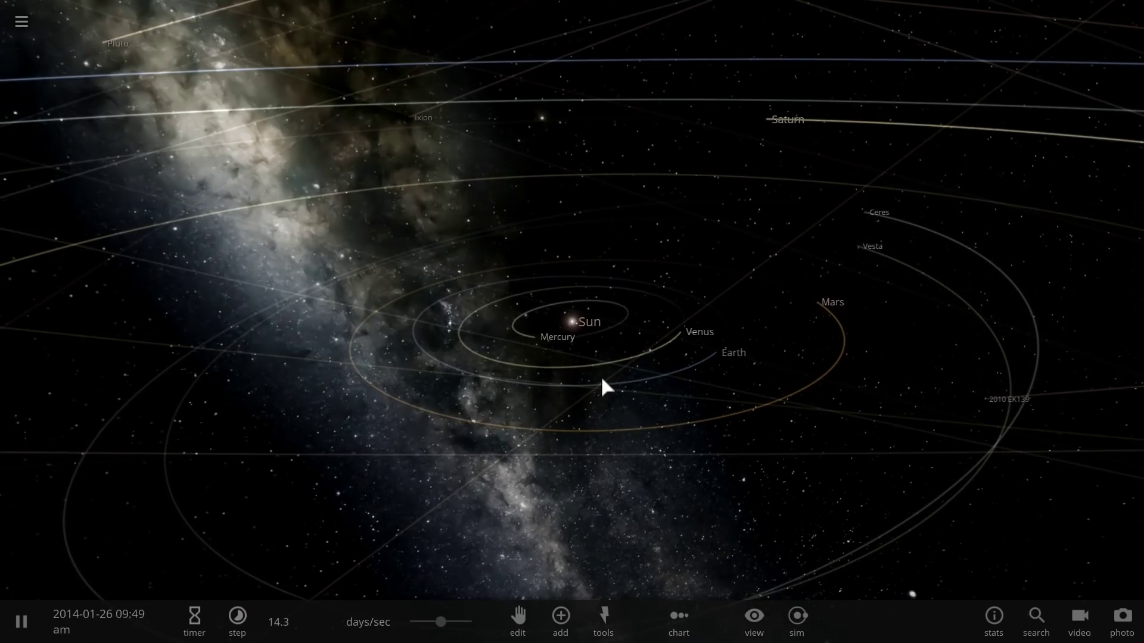
# Step: Open the Sun's full properties and show its mass in jupiter units
pyautogui.click(563, 316)
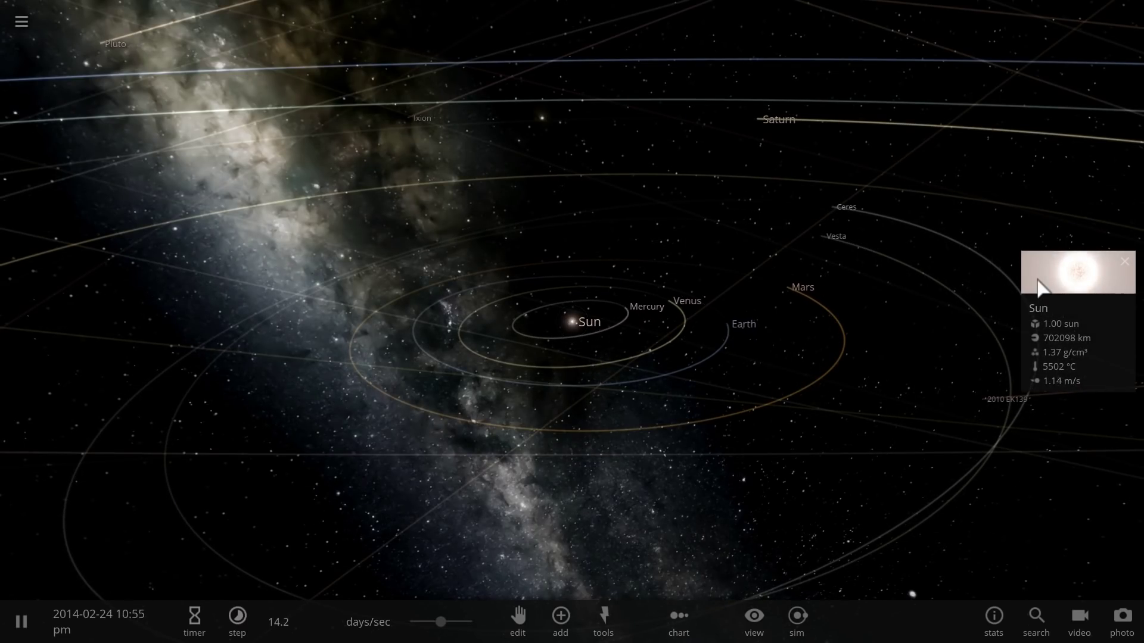
pyautogui.click(1039, 292)
pyautogui.click(1111, 313)
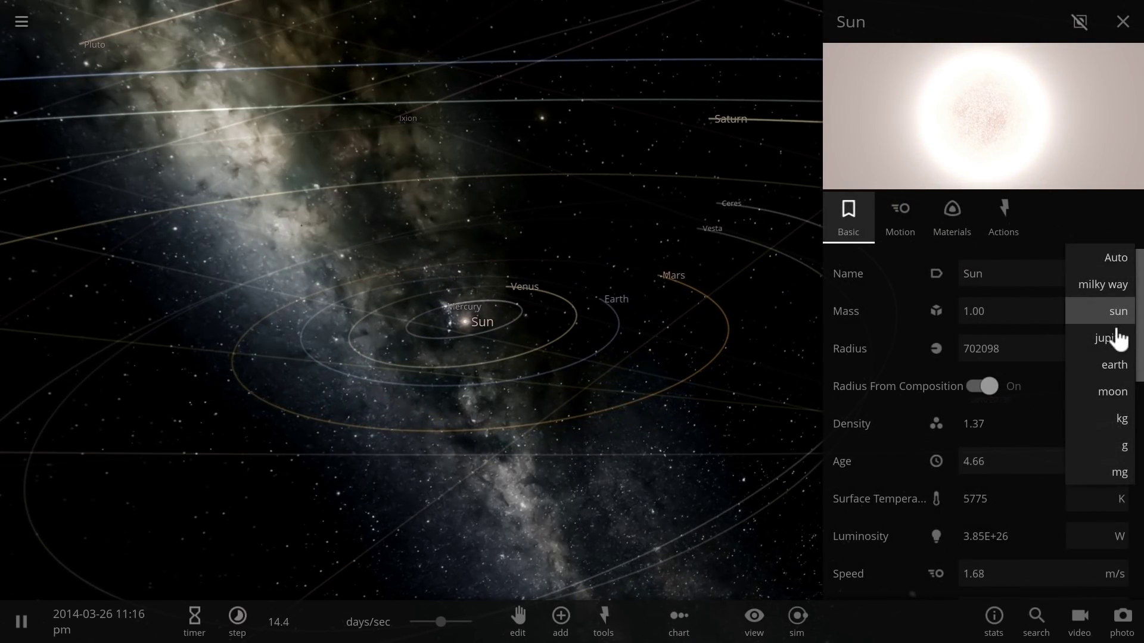
pyautogui.click(1111, 339)
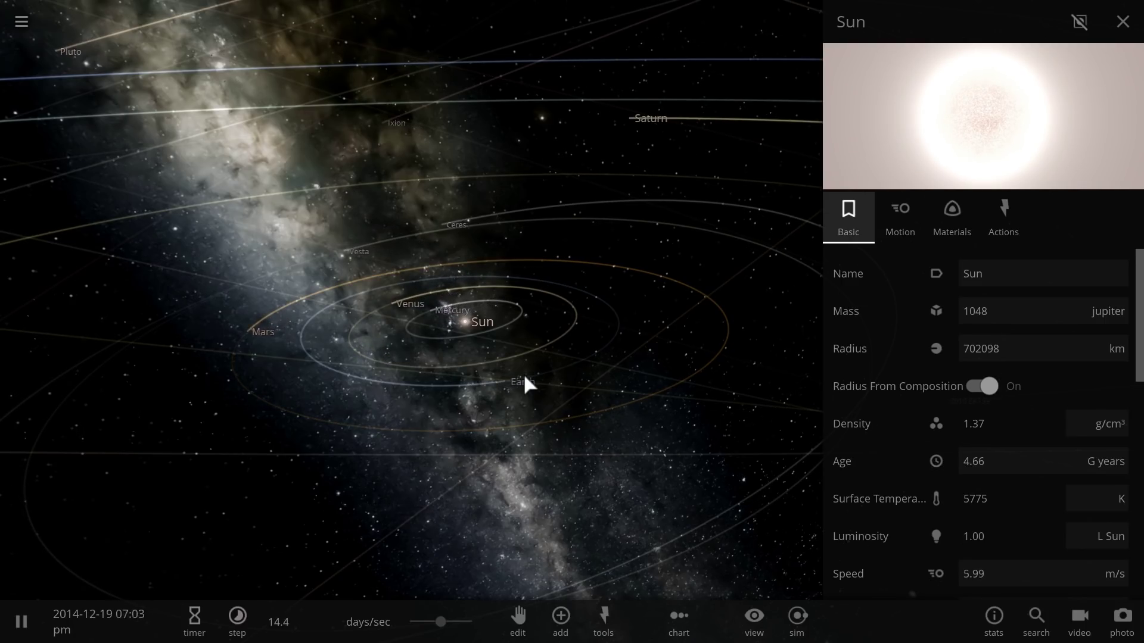
# Step: Examine Jupiter up close and its orbit around the Sun among the other planets
pyautogui.moveTo(605, 309); pyautogui.dragTo(672, 393)
pyautogui.scroll(3, 566, 316)
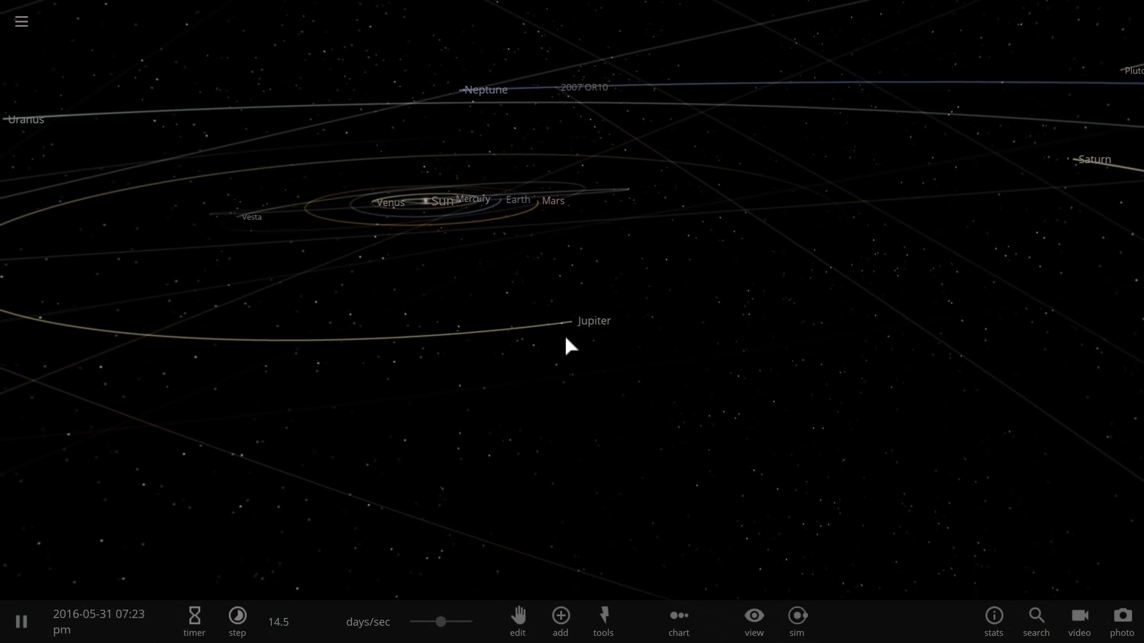
pyautogui.doubleClick(572, 330)
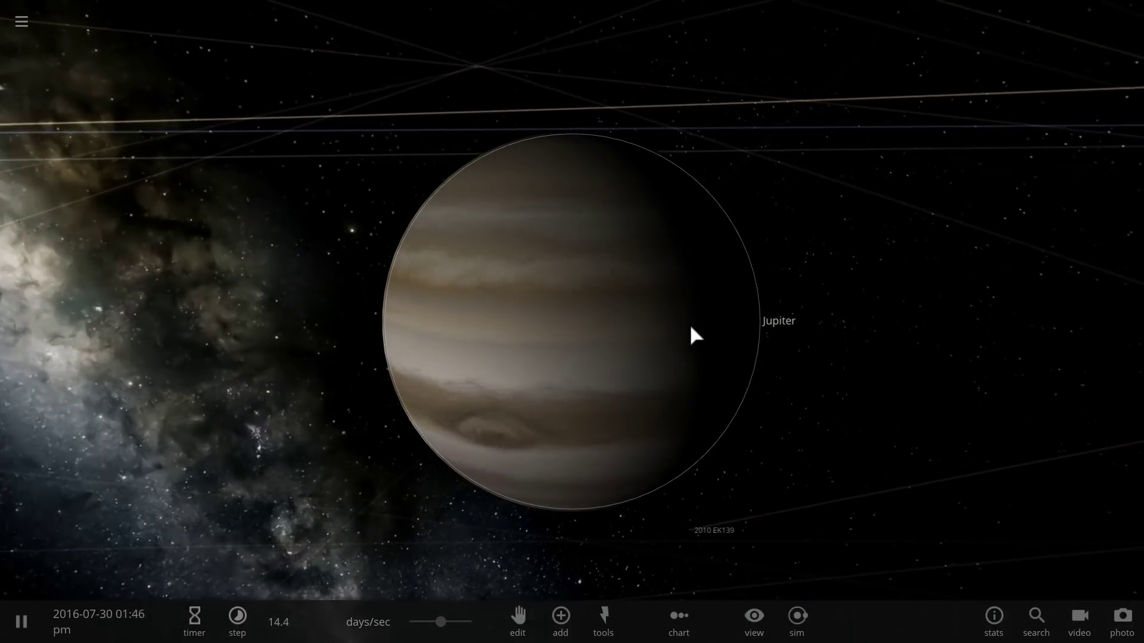
pyautogui.moveTo(689, 324); pyautogui.dragTo(299, 413)
pyautogui.scroll(-5, 572, 304)
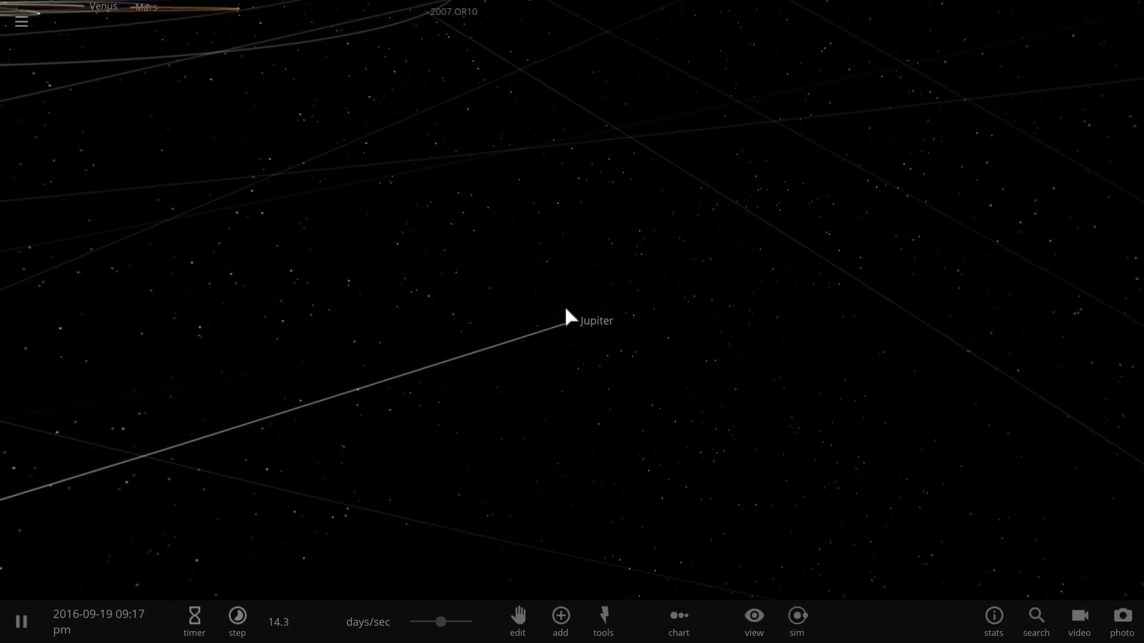
pyautogui.scroll(-10, 566, 317)
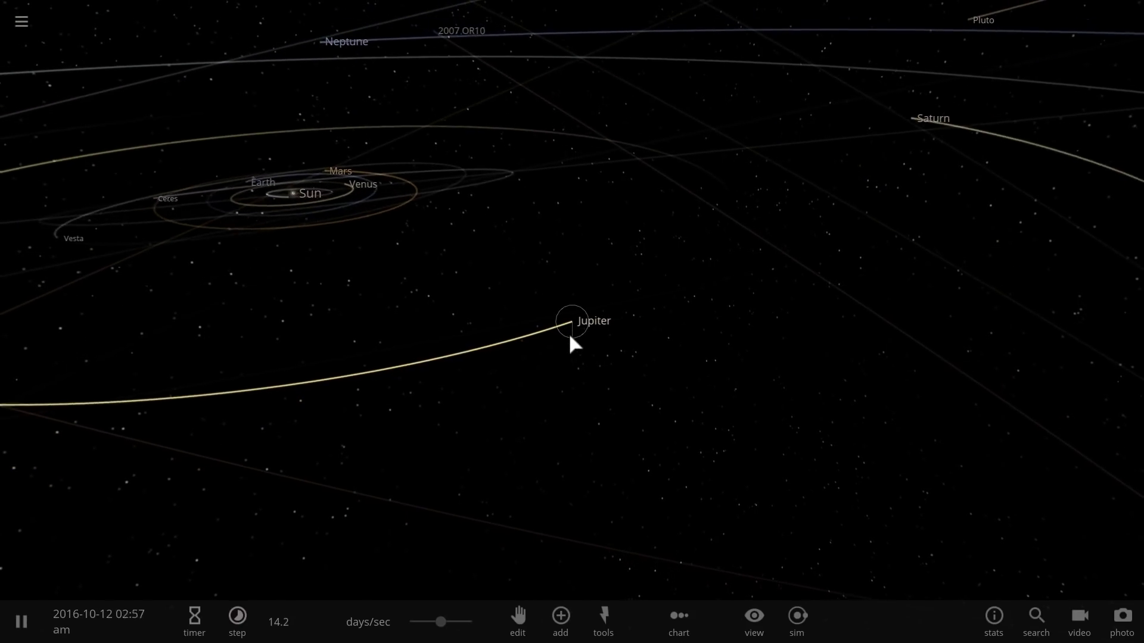
pyautogui.moveTo(569, 336); pyautogui.dragTo(489, 362)
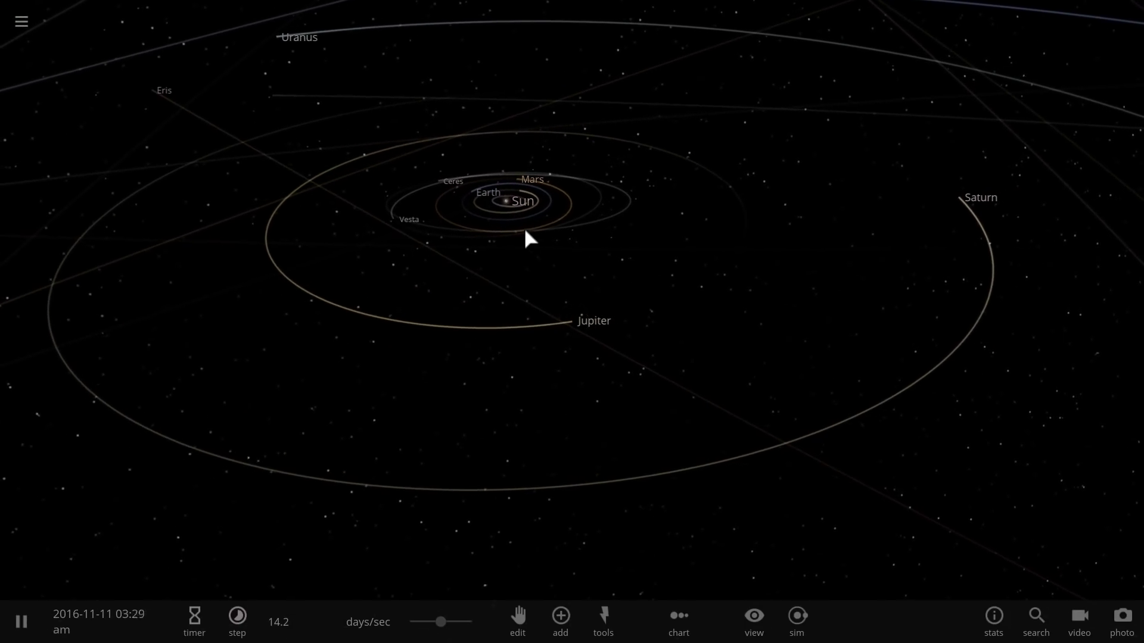
# Step: Reopen the Sun's full properties and chart the Solar System's bodies side by side
pyautogui.click(512, 202)
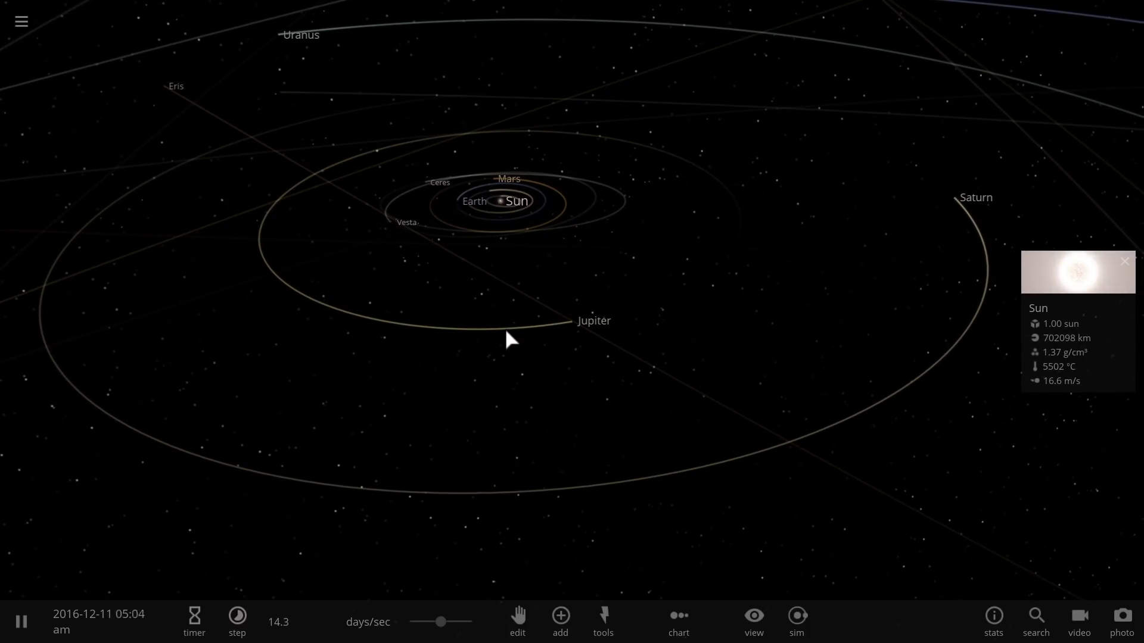
pyautogui.click(1050, 288)
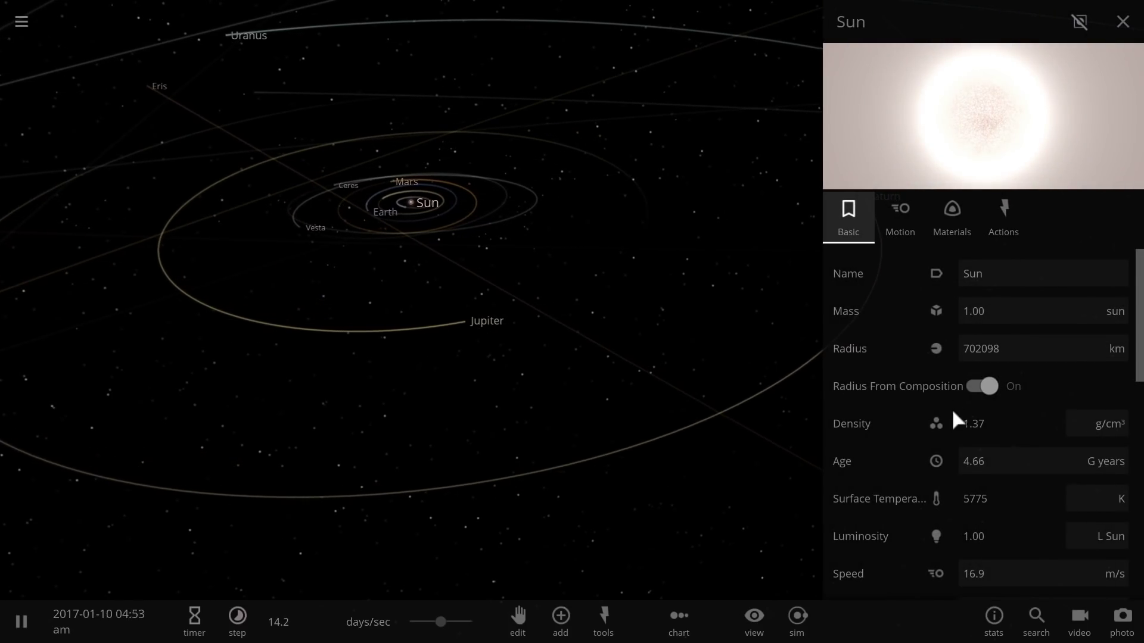
pyautogui.click(680, 624)
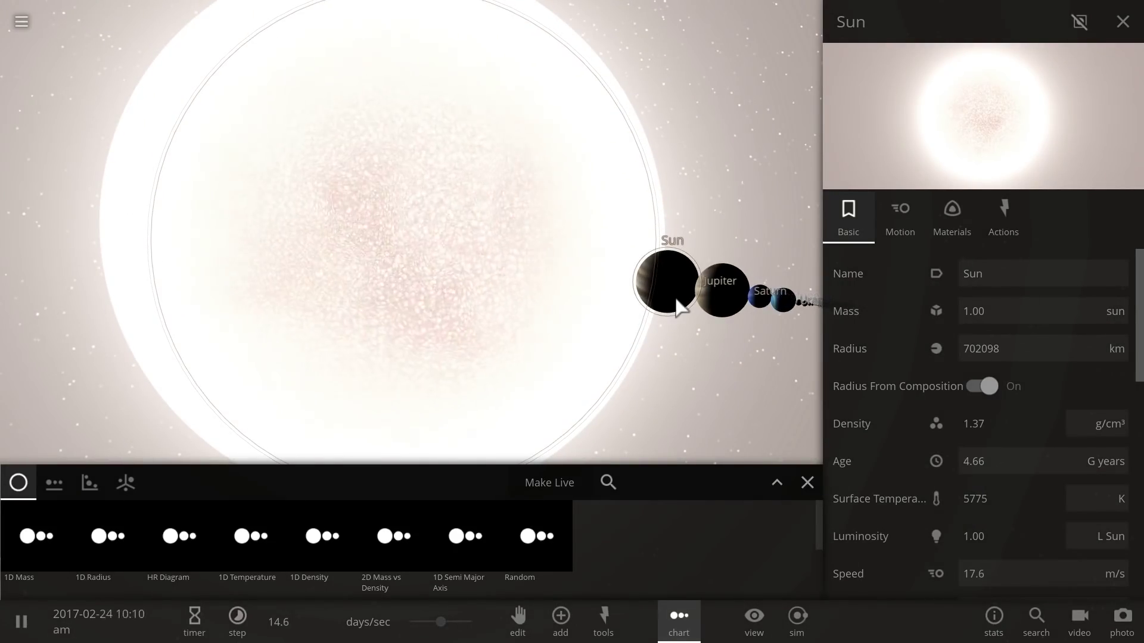
# Step: Delete Jupiter from the charted Solar System
pyautogui.click(676, 299)
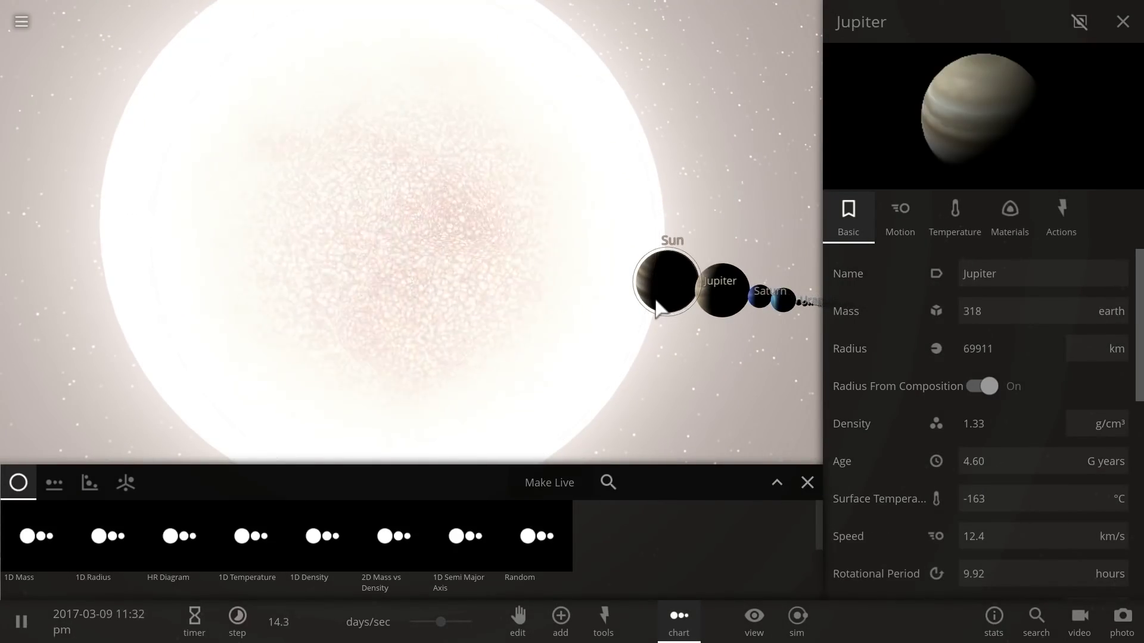
pyautogui.press('Delete')
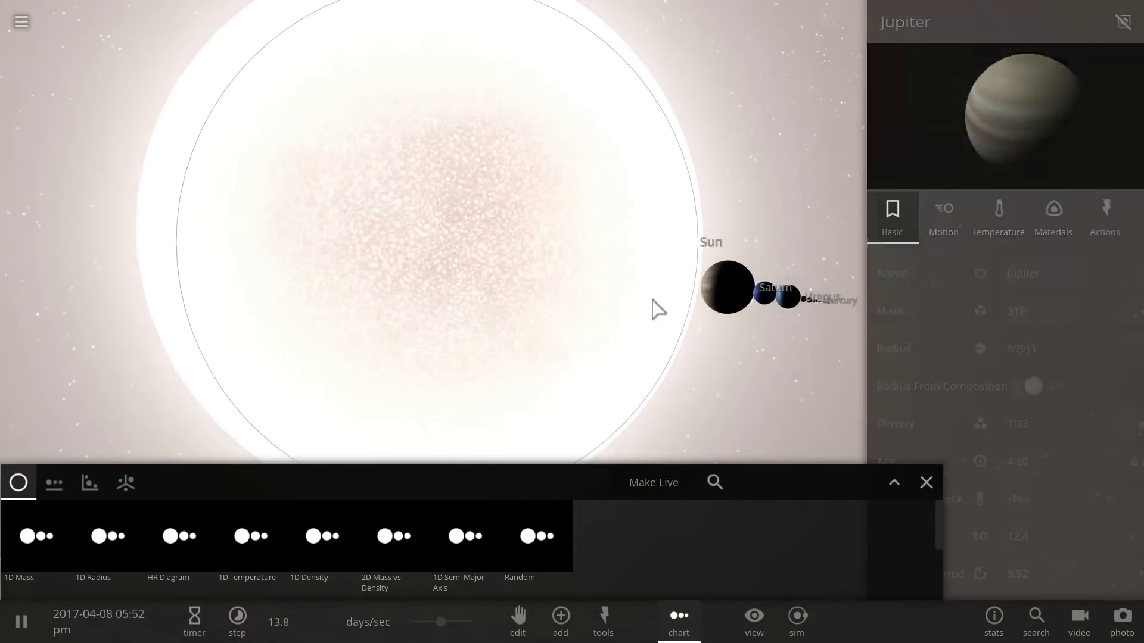
# Step: Inspect the properties of the remaining charted planets in turn, including Uranus, Saturn, Neptune, Venus and Mars
pyautogui.click(815, 298)
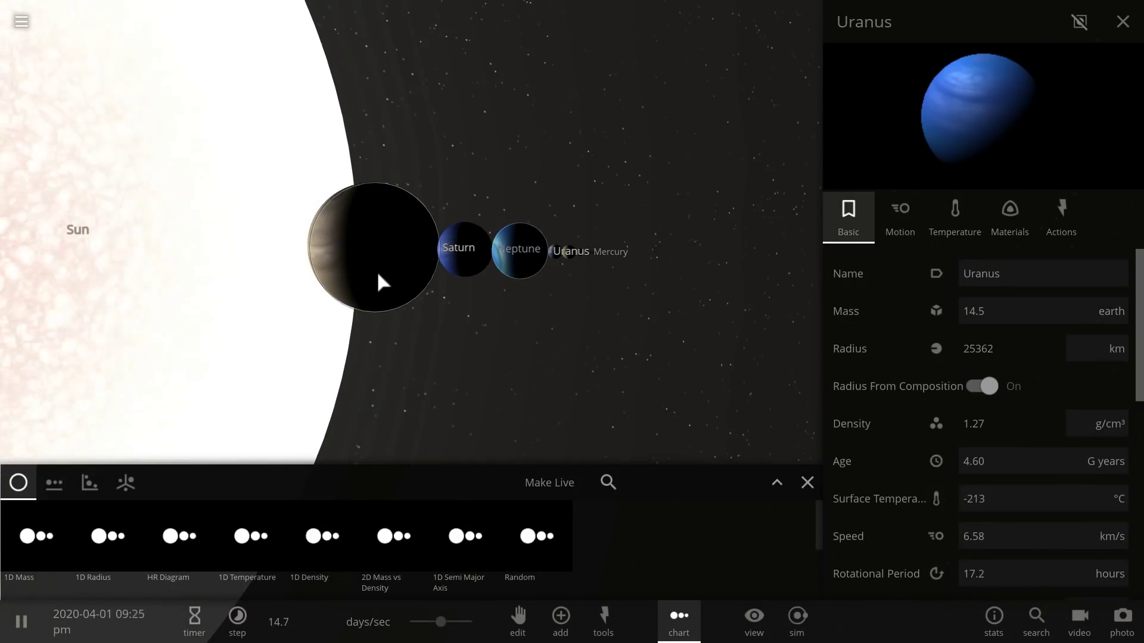
pyautogui.click(377, 270)
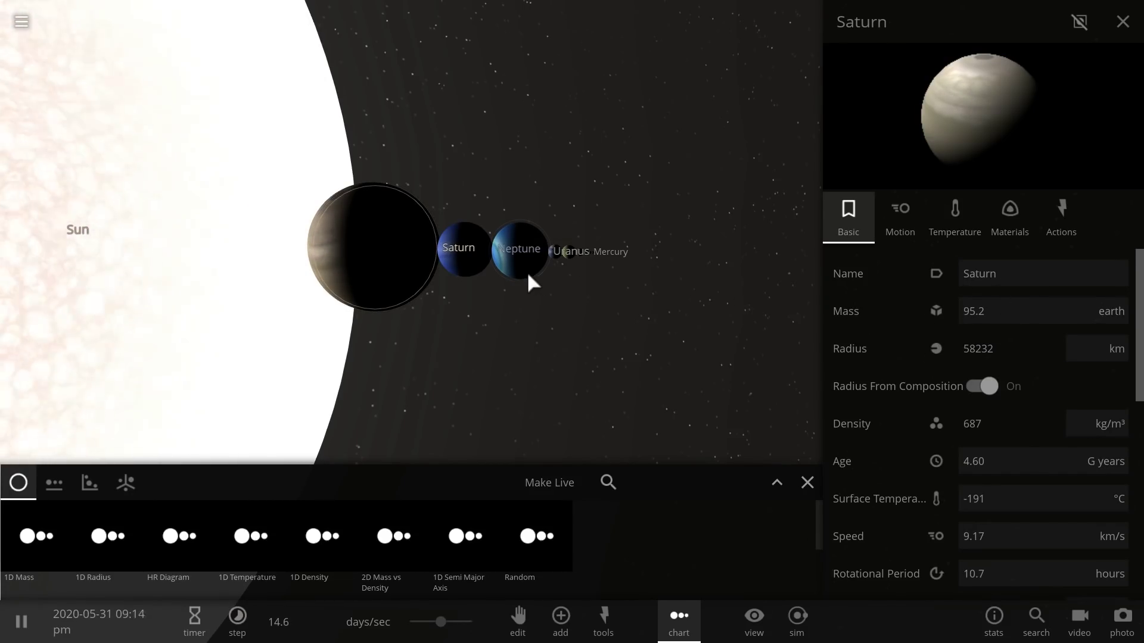
pyautogui.click(476, 269)
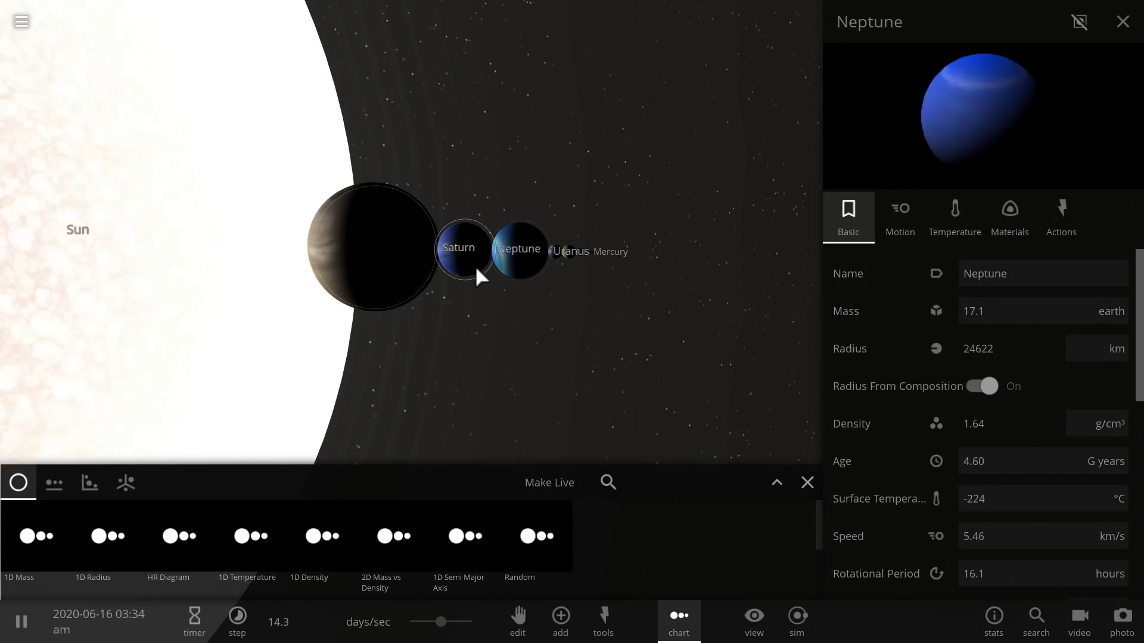
pyautogui.click(538, 270)
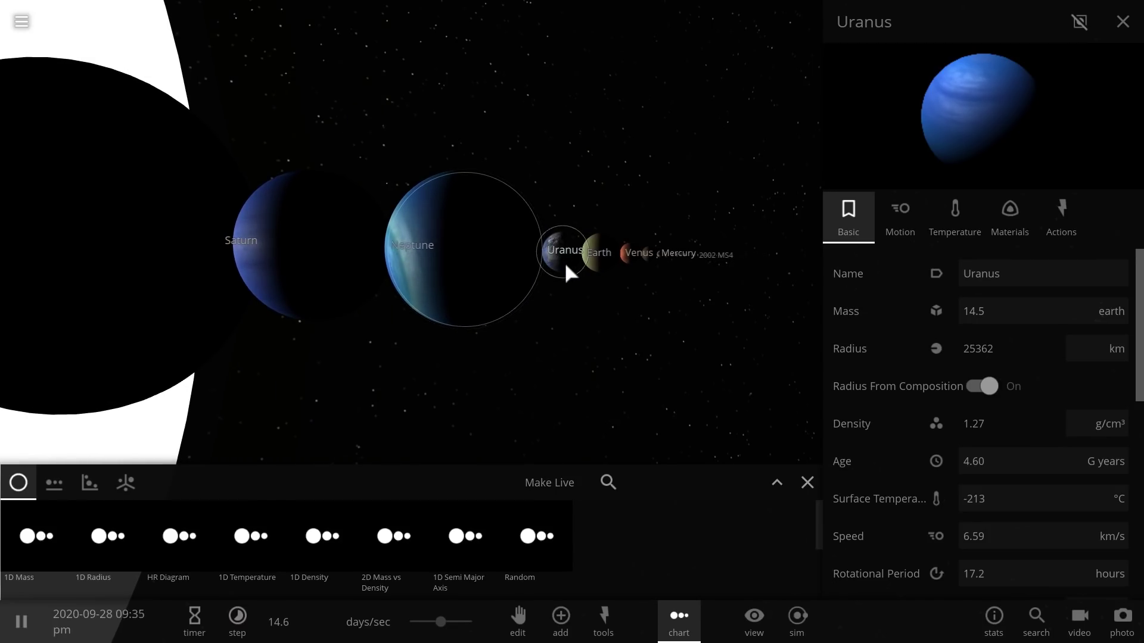
pyautogui.click(564, 262)
pyautogui.click(599, 257)
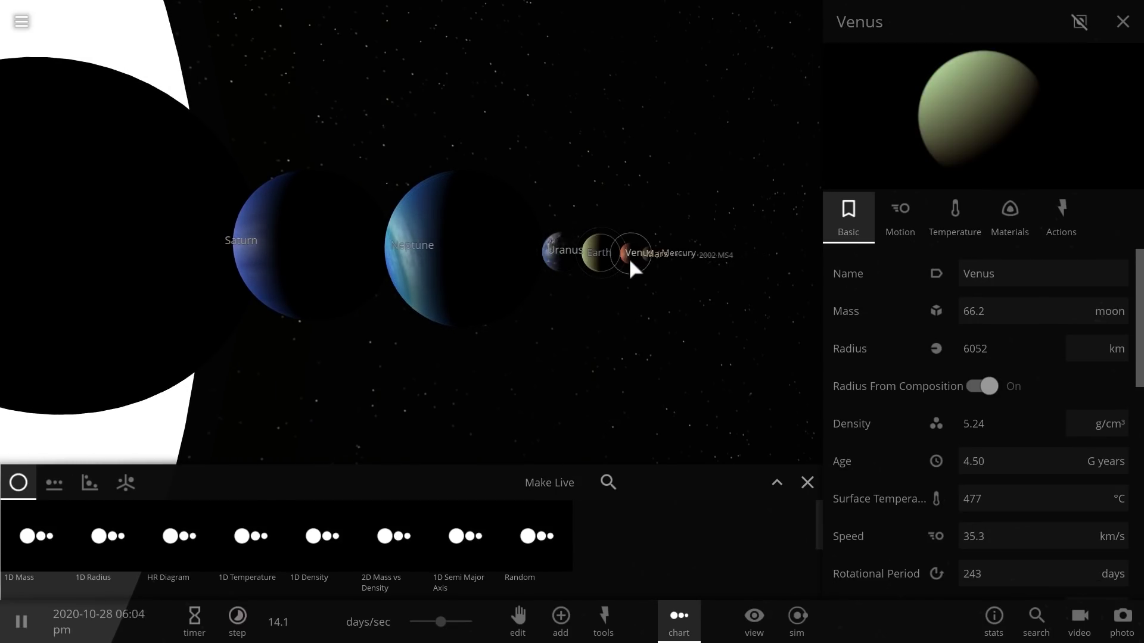
pyautogui.click(724, 256)
pyautogui.scroll(-8, 543, 224)
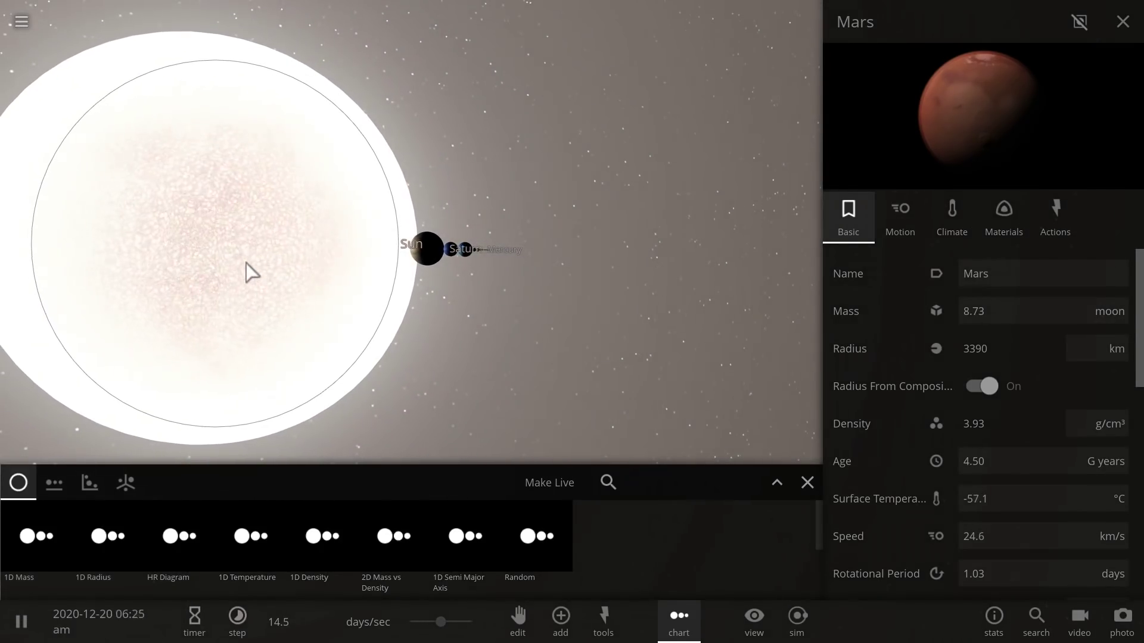
# Step: Show the Sun's mass in earth units and compare its size with the charted planets from other angles
pyautogui.click(249, 271)
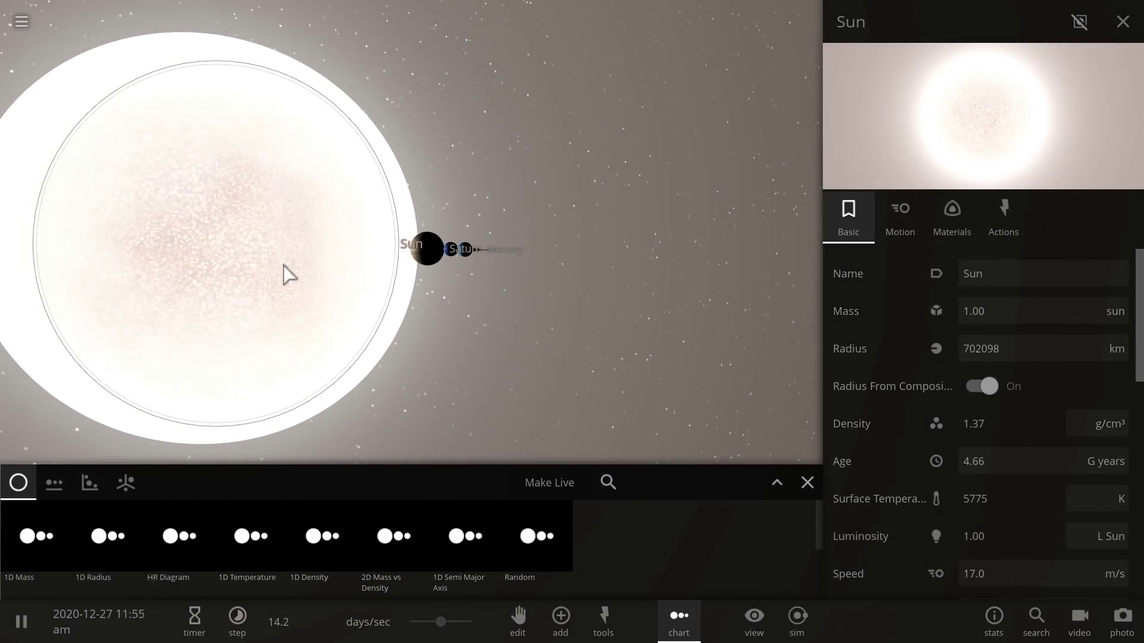
pyautogui.click(1095, 312)
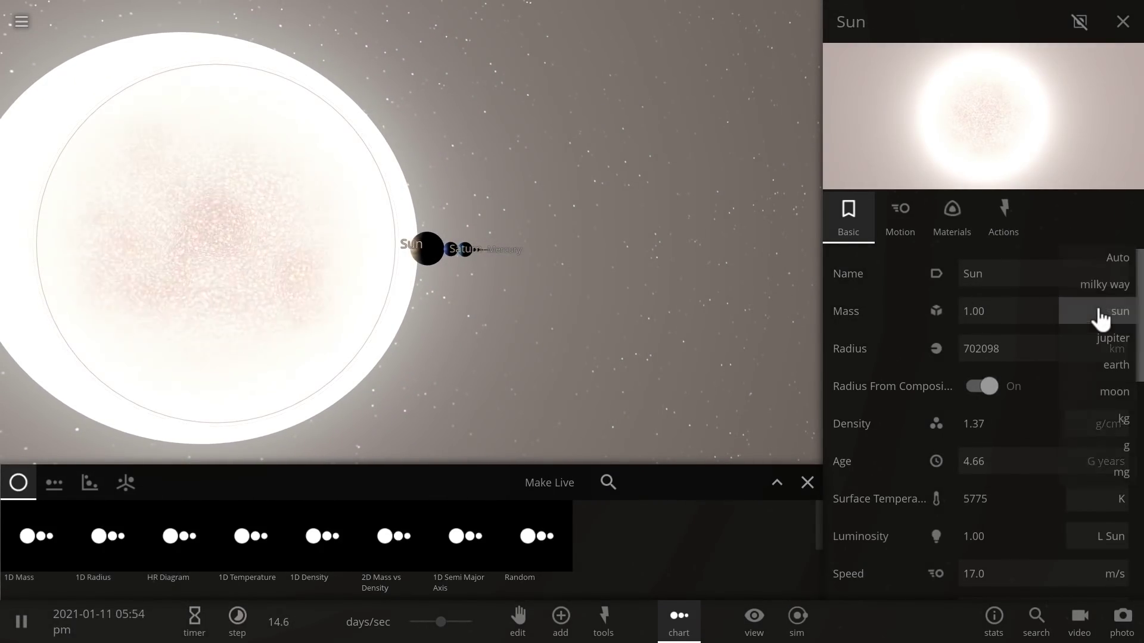
pyautogui.click(1116, 366)
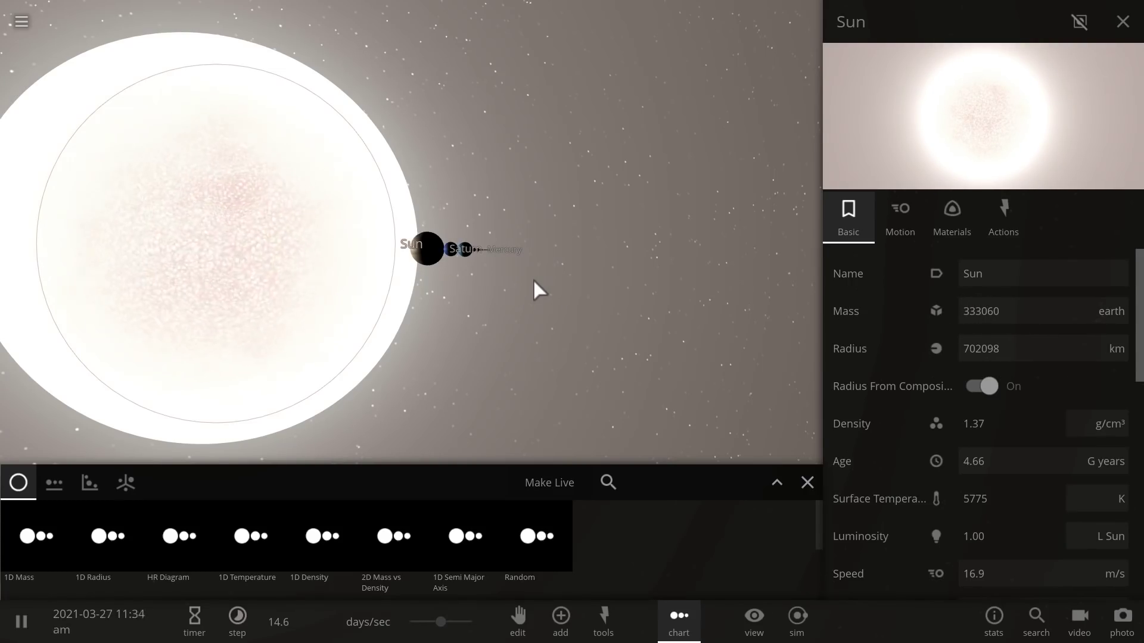
pyautogui.moveTo(534, 280); pyautogui.dragTo(469, 295)
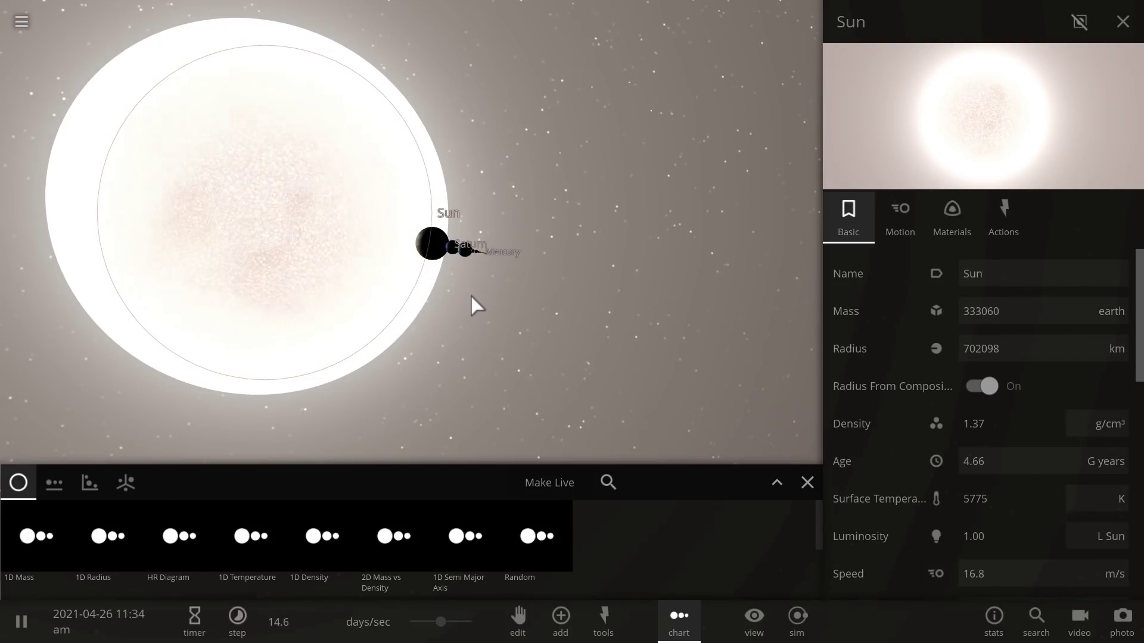
pyautogui.scroll(3, 471, 295)
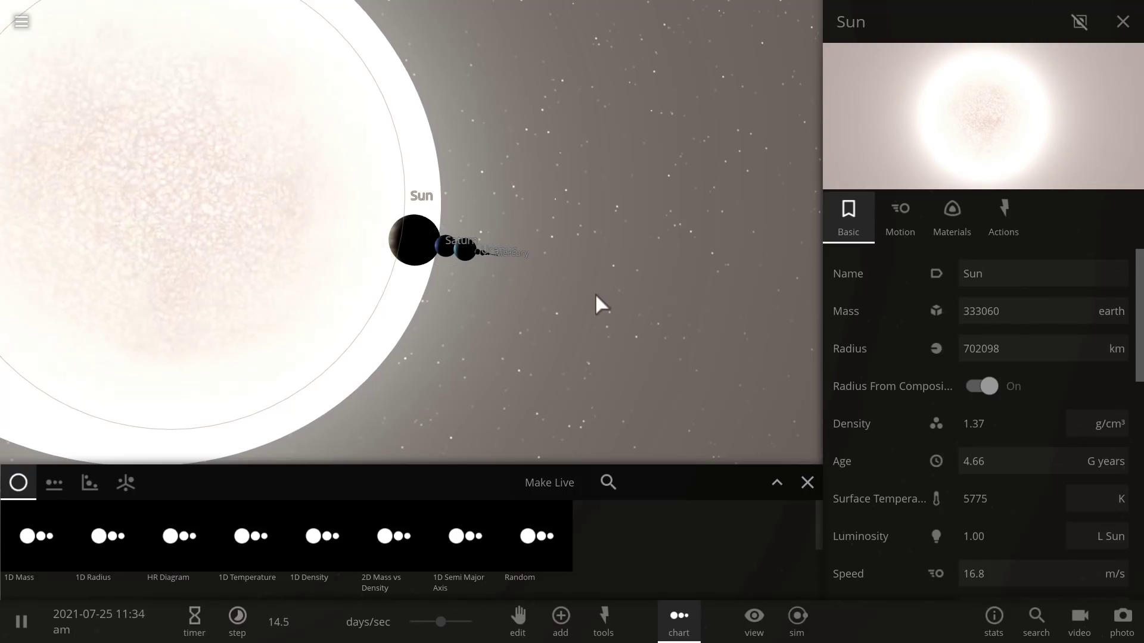
pyautogui.moveTo(598, 304); pyautogui.dragTo(526, 296)
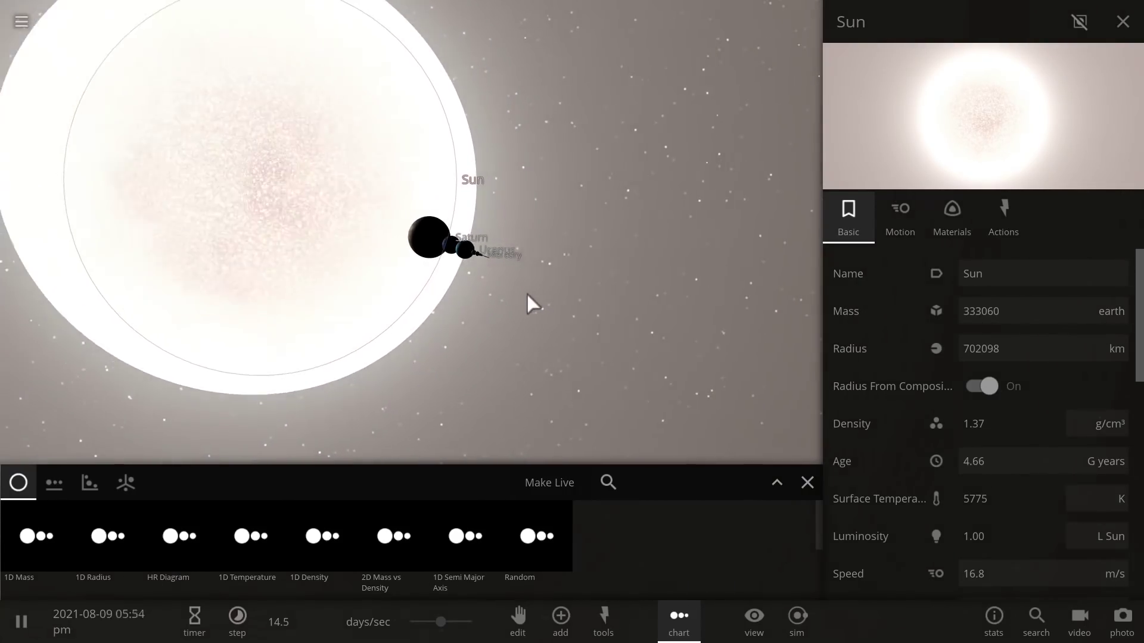
# Step: Close the chart listing and select Saturn beside the Sun
pyautogui.click(808, 482)
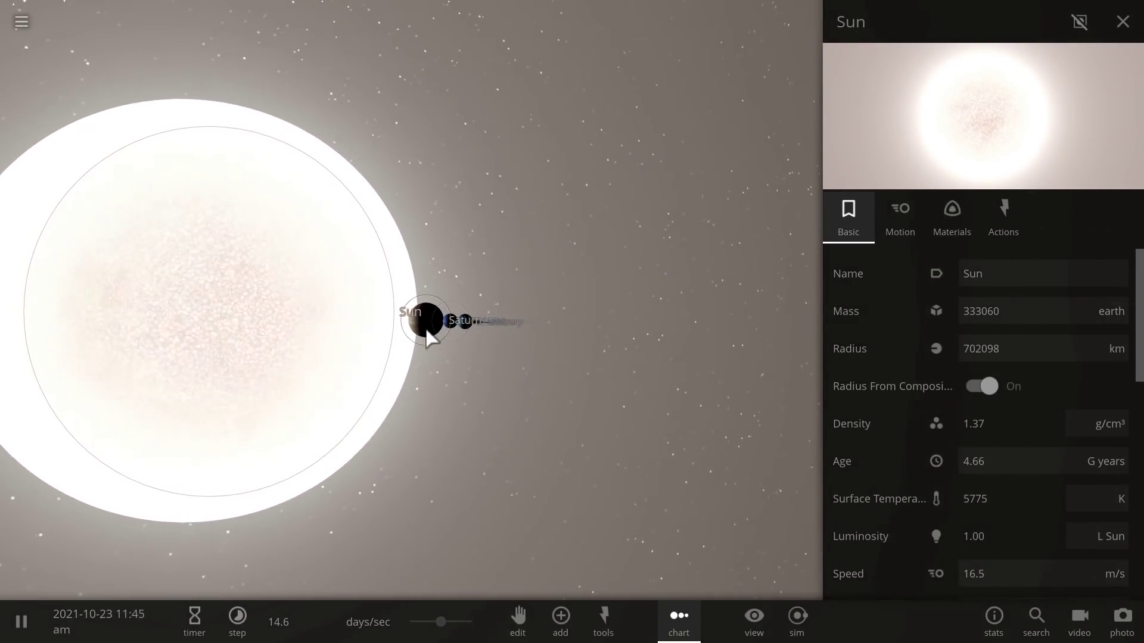
pyautogui.click(427, 336)
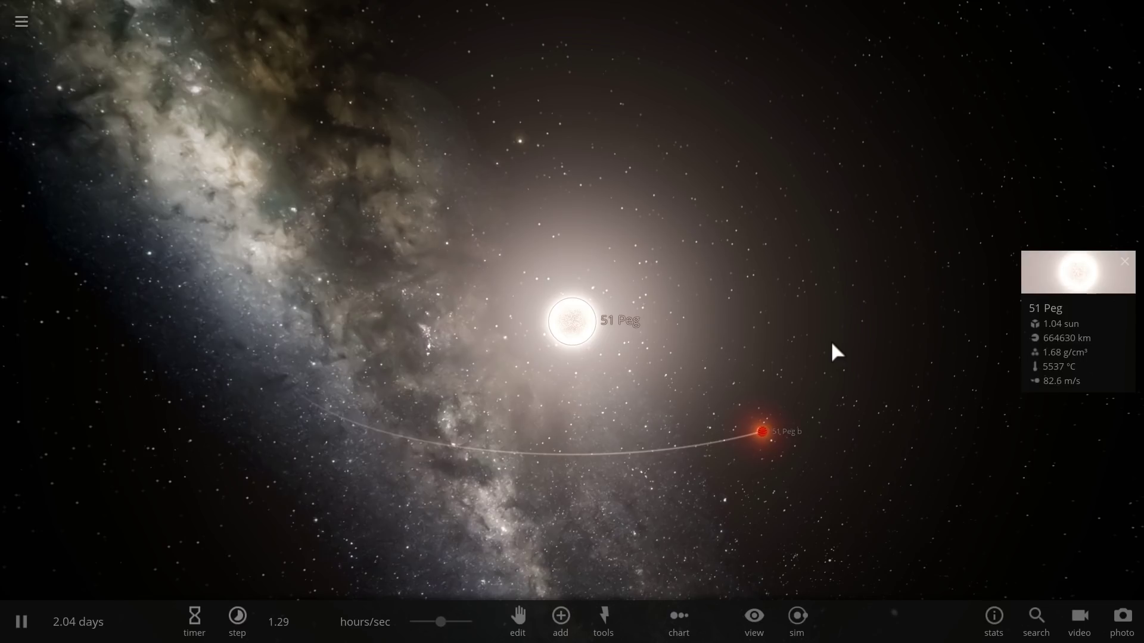
# Step: Open the full properties of the star 51 Peg and show its mass in earth units
pyautogui.moveTo(830, 340); pyautogui.dragTo(577, 338)
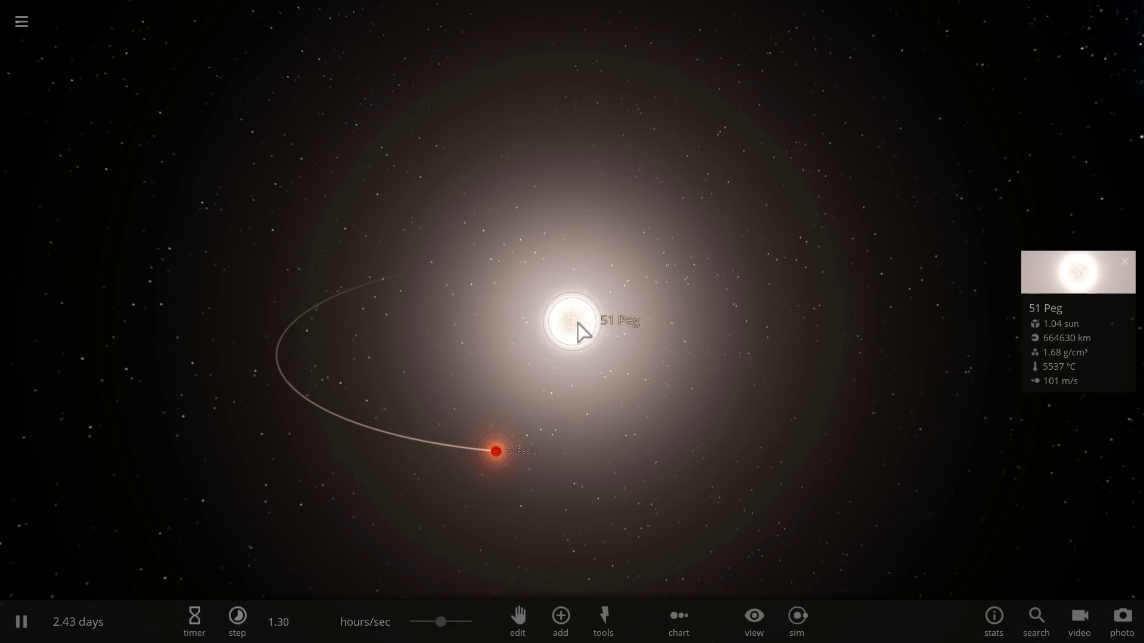
pyautogui.click(1076, 292)
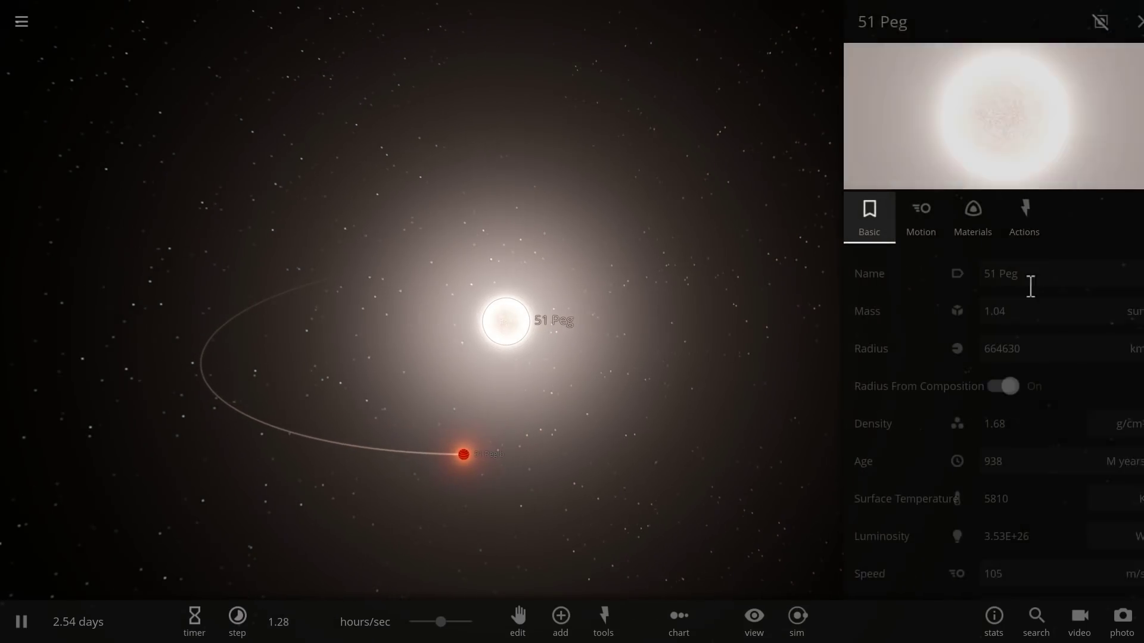
pyautogui.click(1116, 322)
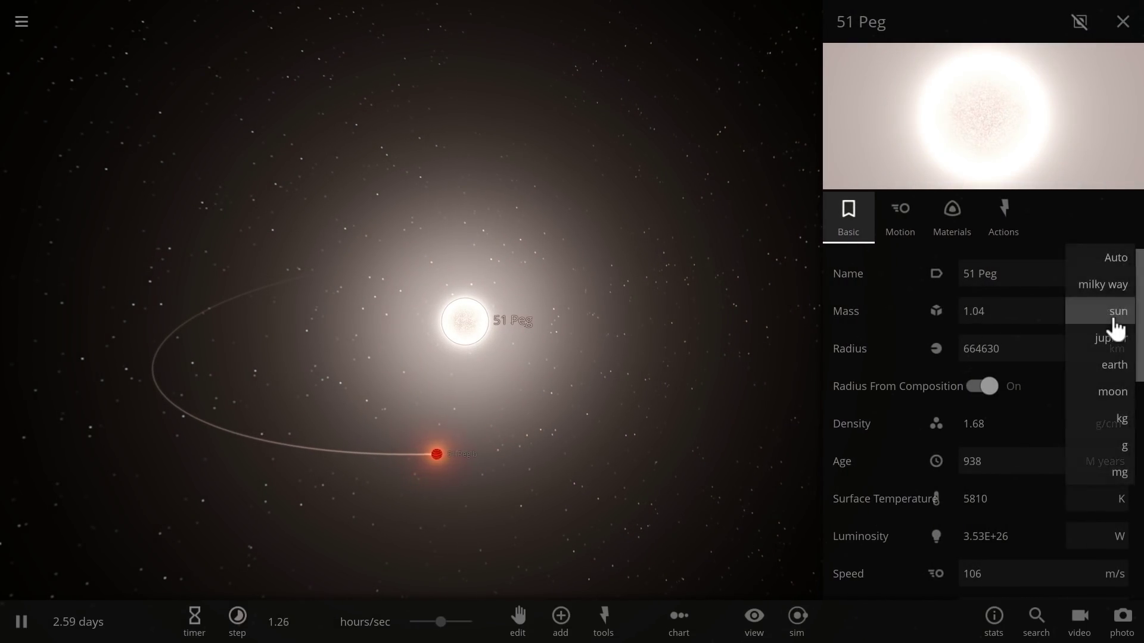
pyautogui.click(1124, 365)
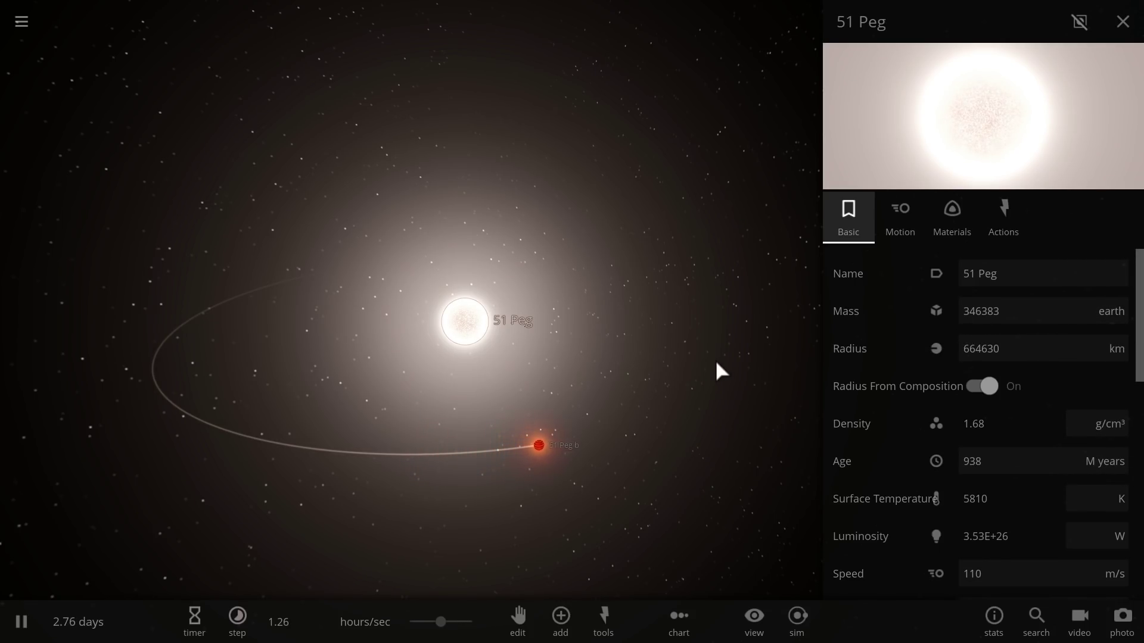
# Step: Inspect the properties of 51 Peg b, centre the view on it and look at it from another angle
pyautogui.click(593, 442)
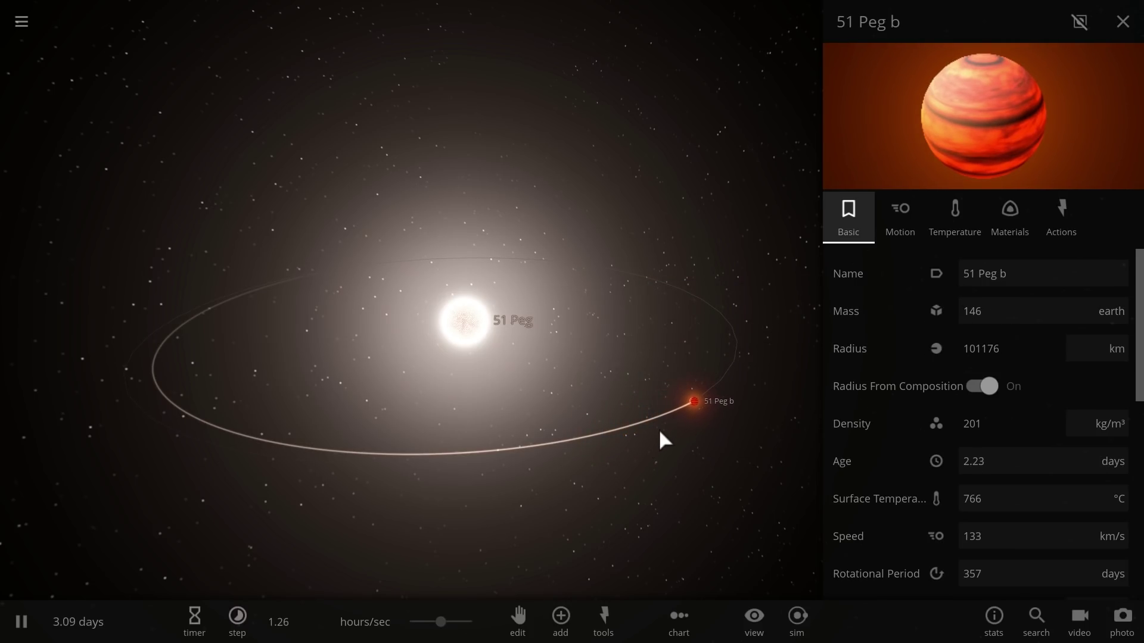
pyautogui.moveTo(659, 428); pyautogui.dragTo(651, 391)
pyautogui.doubleClick(438, 399)
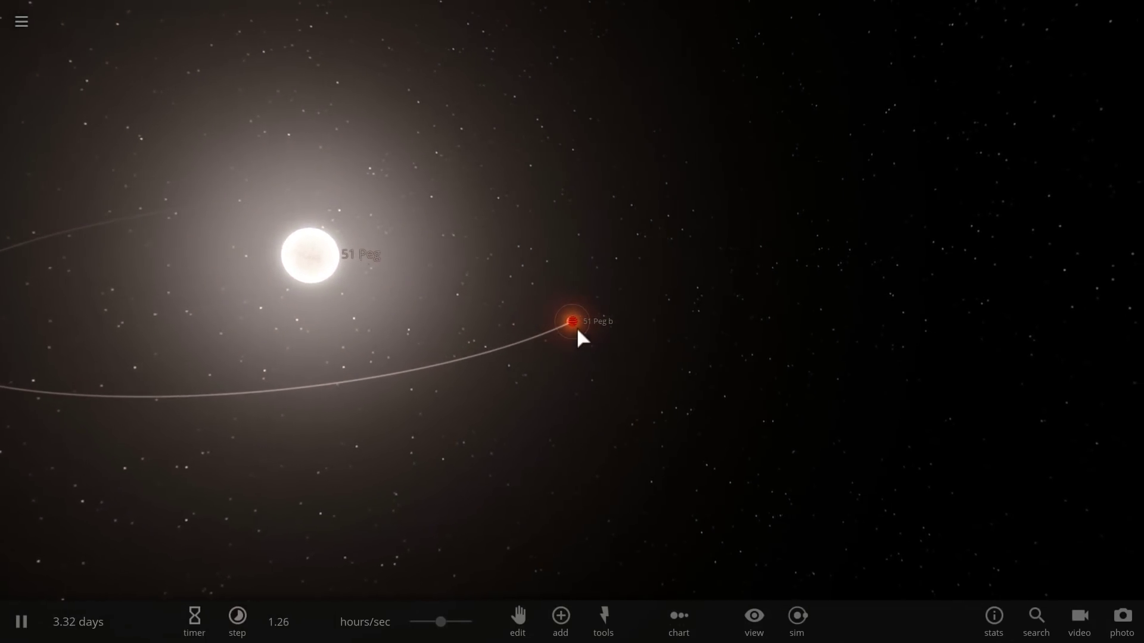
pyautogui.click(577, 327)
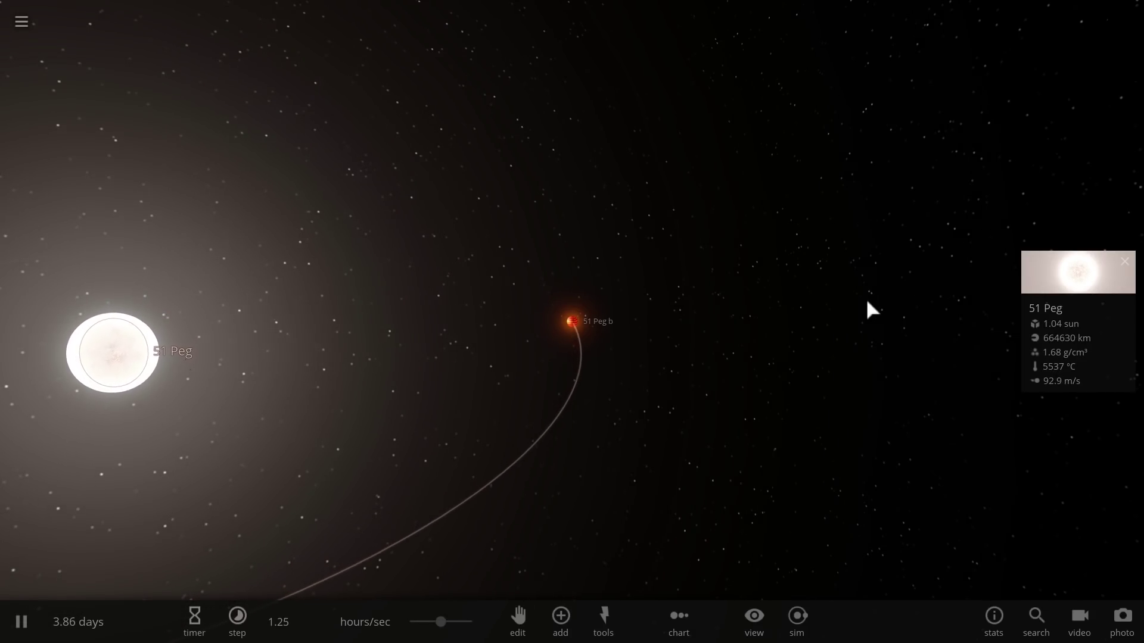
pyautogui.scroll(-2, 827, 298)
pyautogui.moveTo(827, 297); pyautogui.dragTo(685, 366)
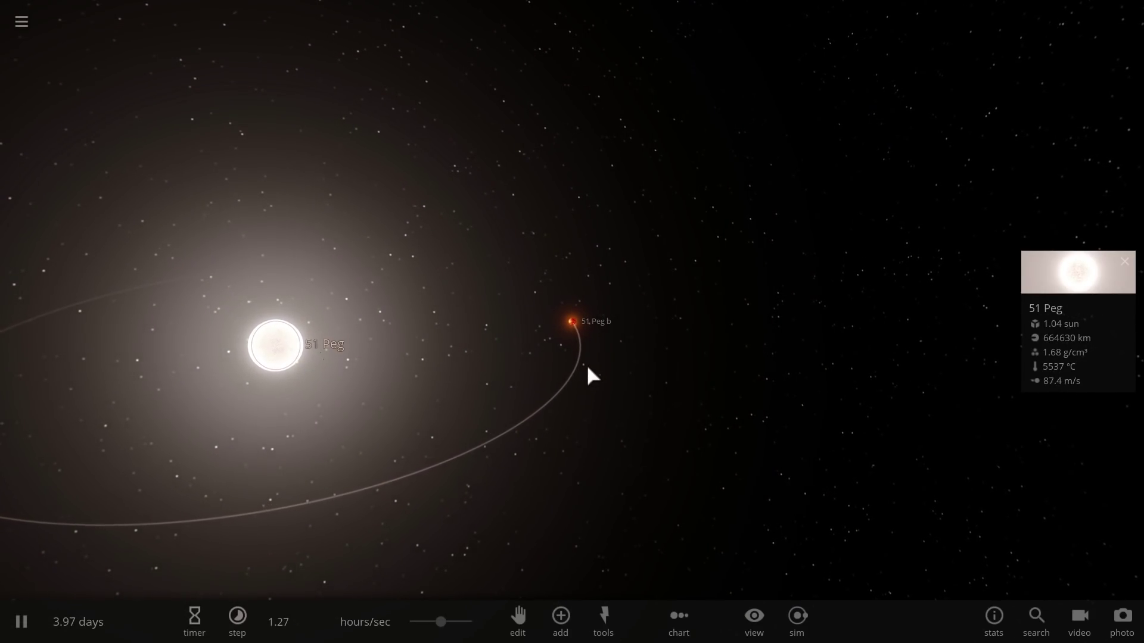
# Step: Centre the view on 51 Peg and examine its planet's full orbit from several angles
pyautogui.doubleClick(281, 372)
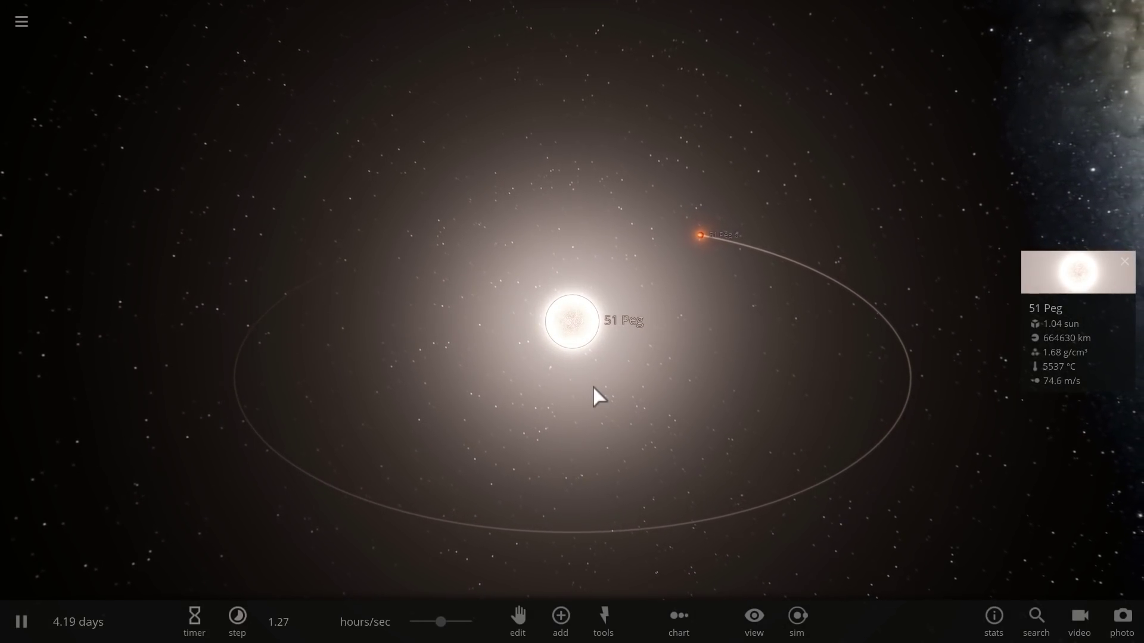
pyautogui.moveTo(592, 387); pyautogui.dragTo(649, 392)
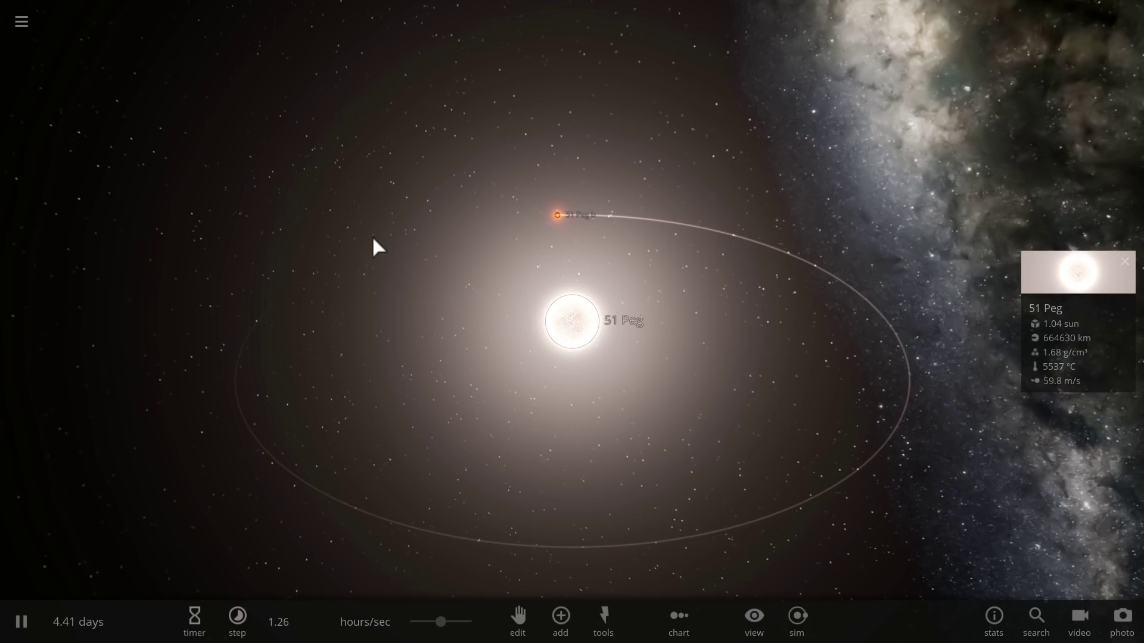
pyautogui.scroll(-3, 377, 232)
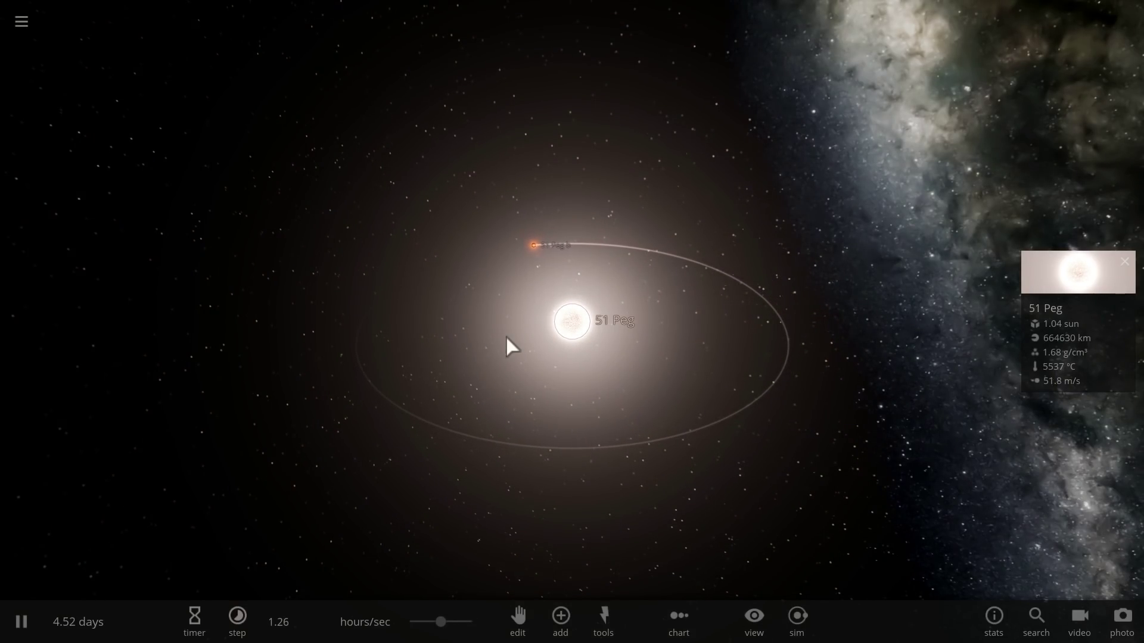
pyautogui.moveTo(515, 336); pyautogui.dragTo(657, 330)
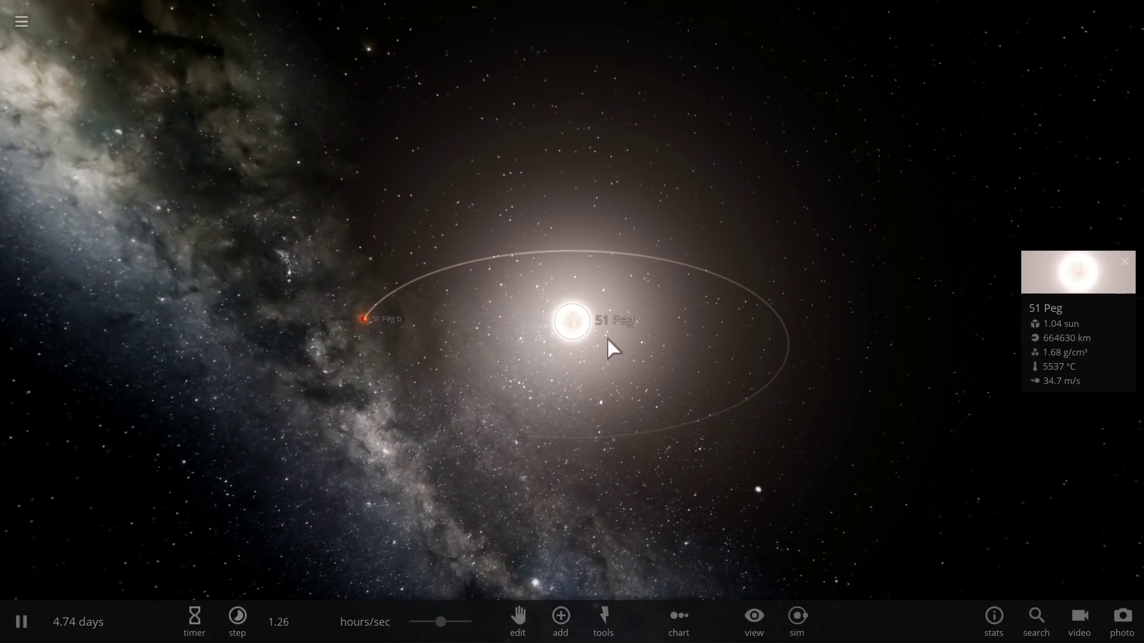
pyautogui.moveTo(564, 357); pyautogui.dragTo(573, 337)
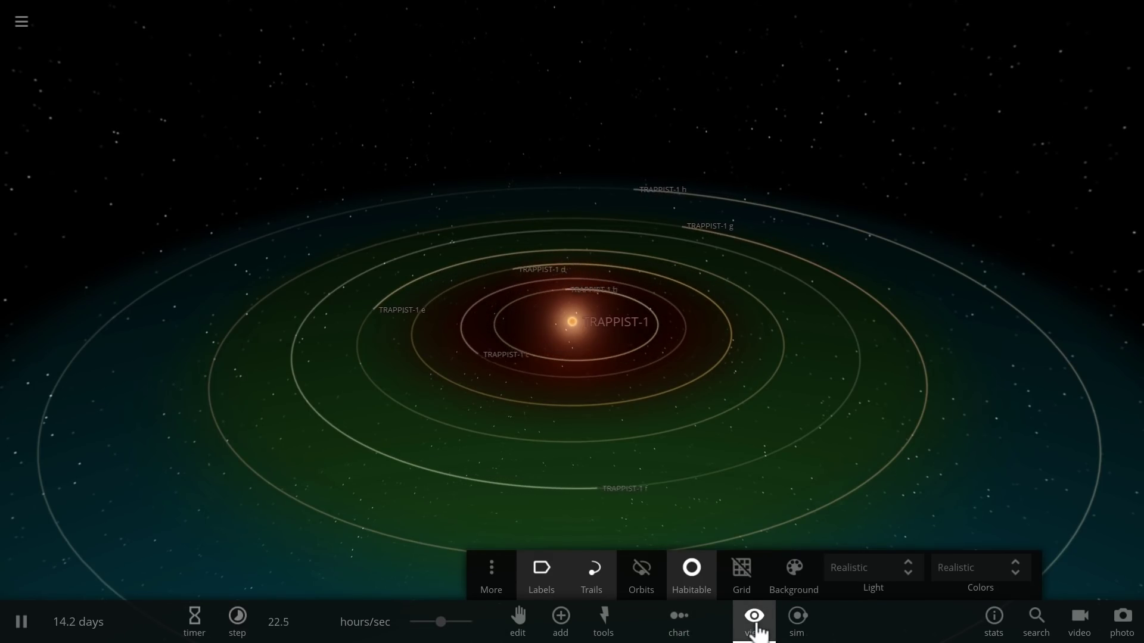
# Step: Dismiss the view options and slow the TRAPPIST-1 simulation to about 1.49 hours/sec
pyautogui.click(756, 624)
pyautogui.scroll(-2, 573, 507)
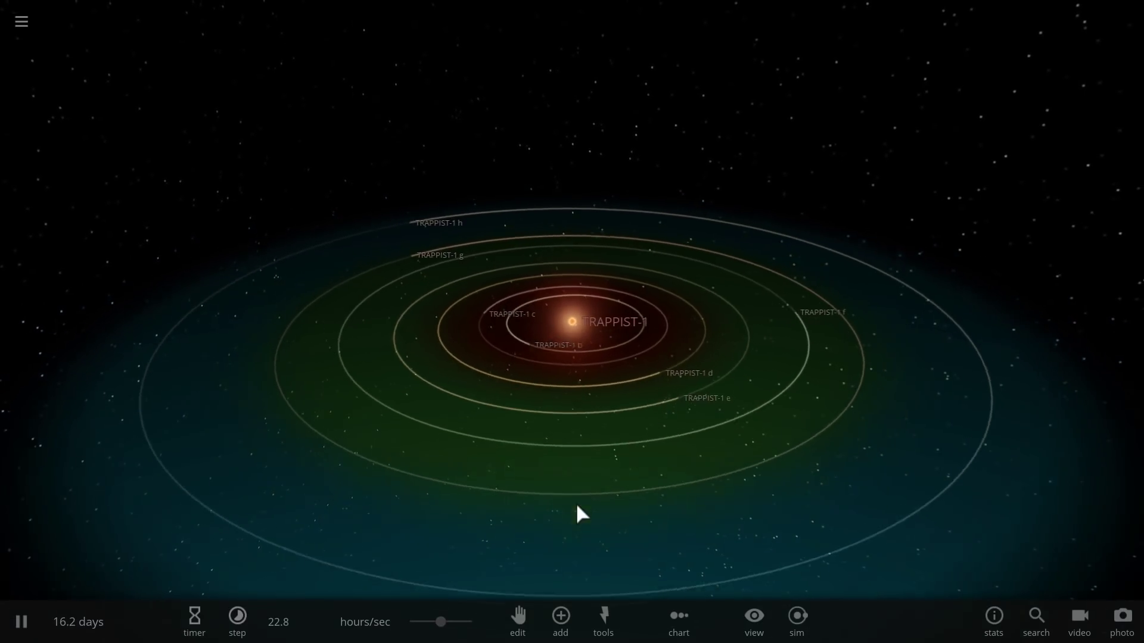
pyautogui.moveTo(444, 622); pyautogui.dragTo(412, 622)
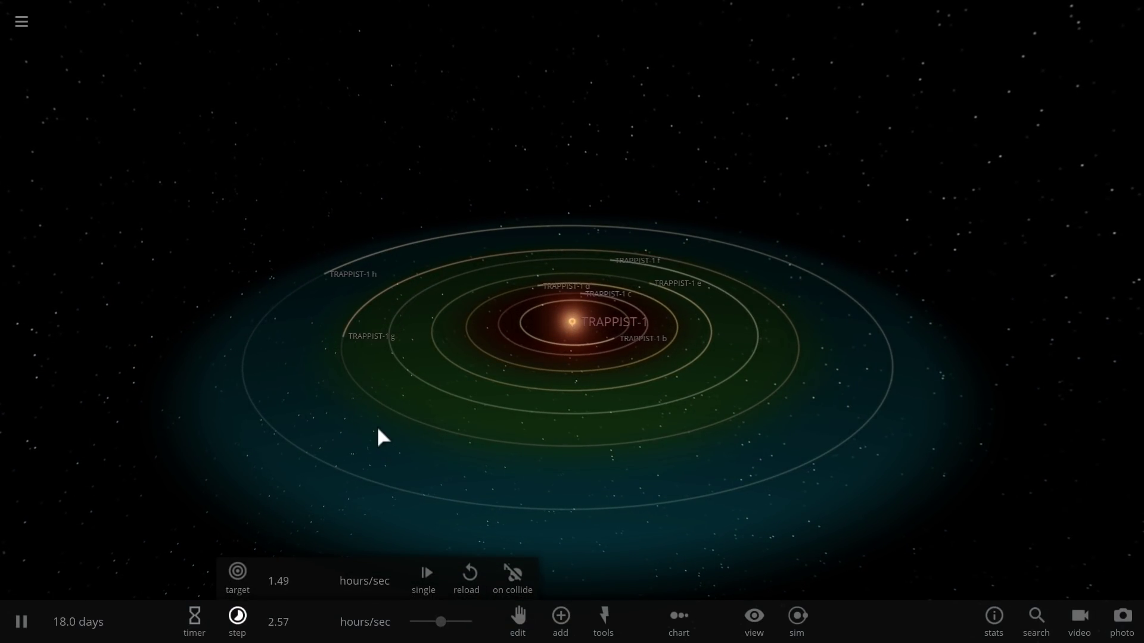
# Step: Examine TRAPPIST-1's habitable zone and planetary orbits from several angles, and select TRAPPIST-1 b
pyautogui.moveTo(615, 411); pyautogui.dragTo(305, 471)
pyautogui.moveTo(601, 385); pyautogui.dragTo(578, 370)
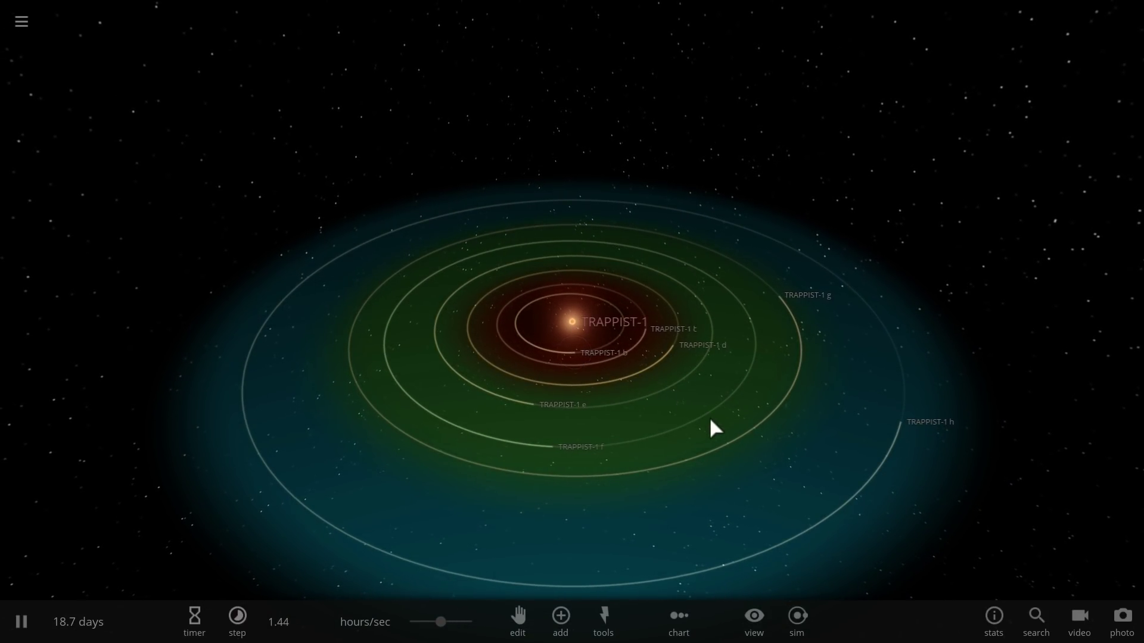
pyautogui.moveTo(740, 429); pyautogui.dragTo(724, 417)
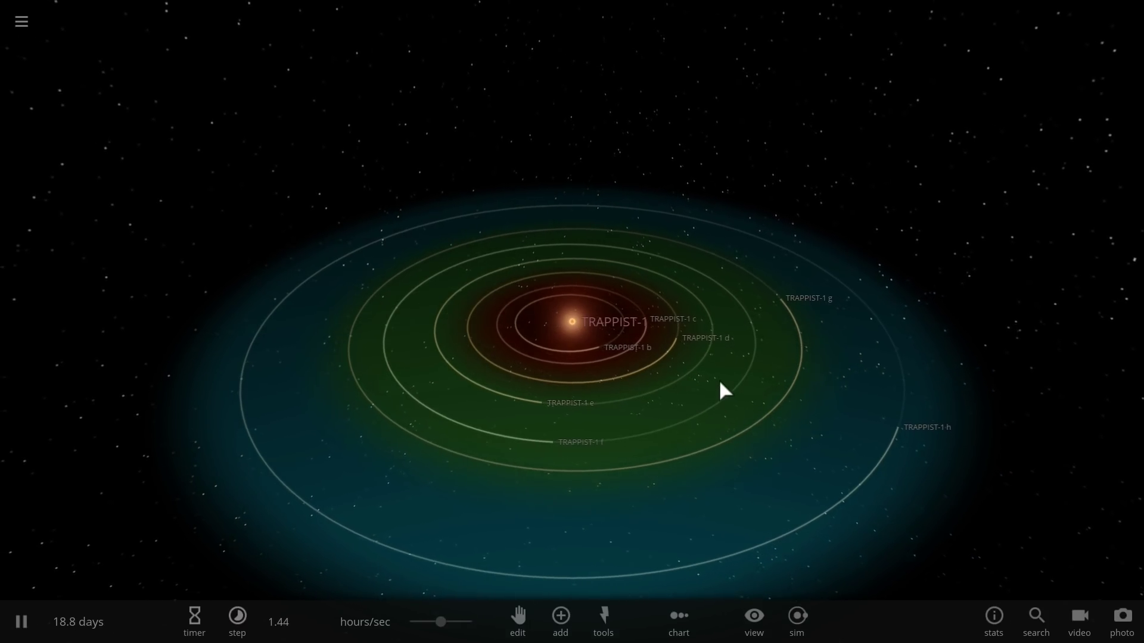
pyautogui.scroll(5, 720, 390)
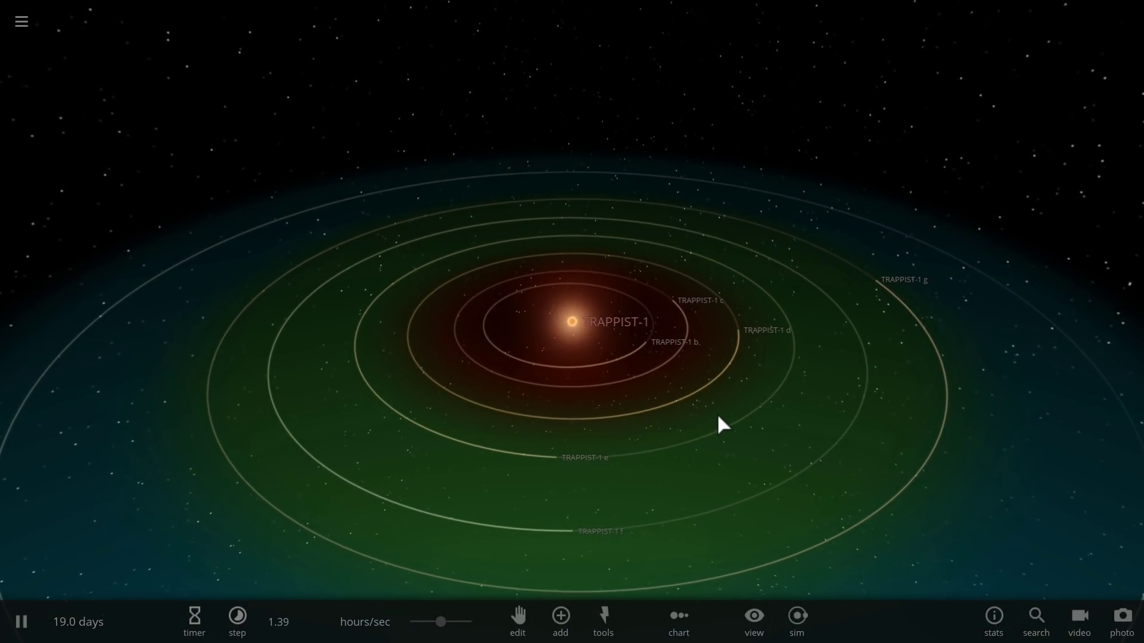
pyautogui.moveTo(674, 417); pyautogui.dragTo(593, 341)
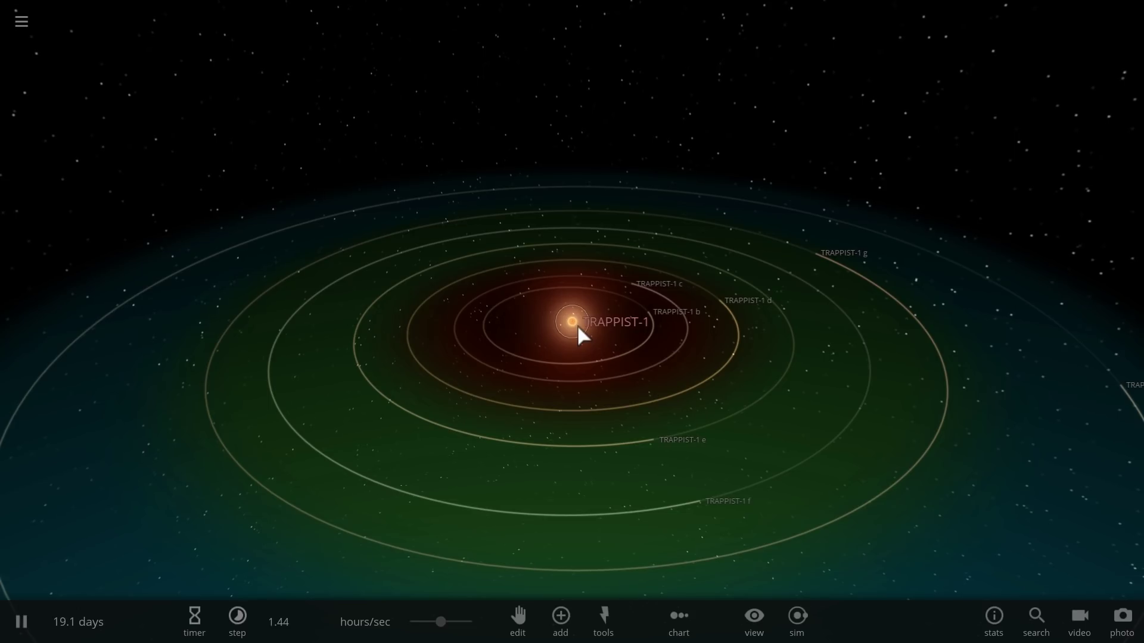
pyautogui.click(579, 328)
pyautogui.click(633, 293)
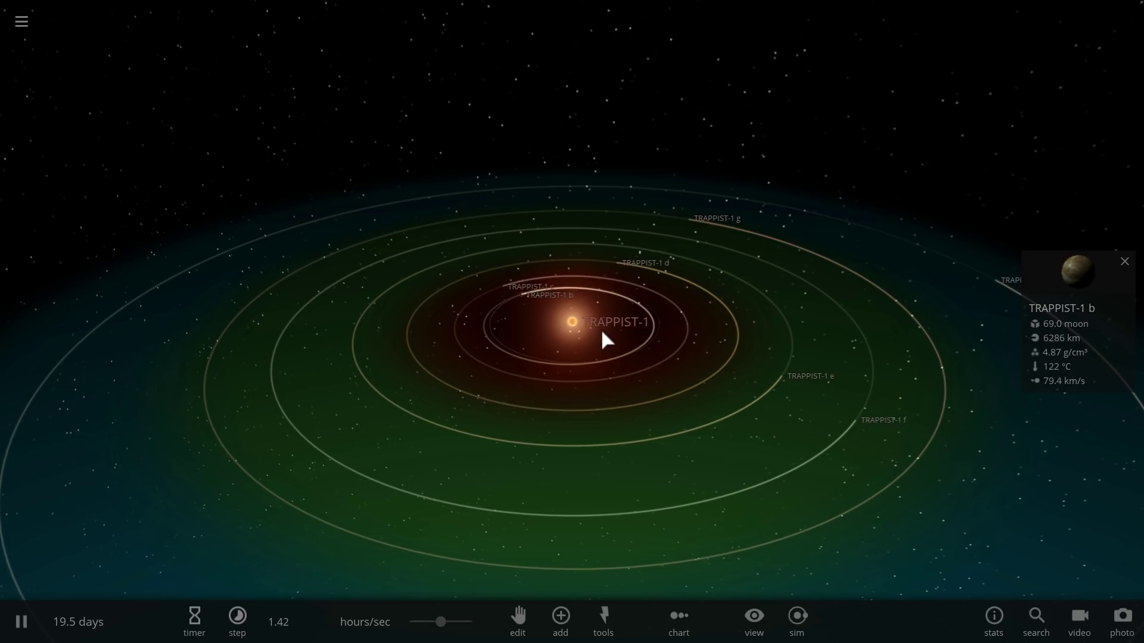
# Step: Load the Proxima b exoplanet simulation and dismiss its description
pyautogui.click(21, 22)
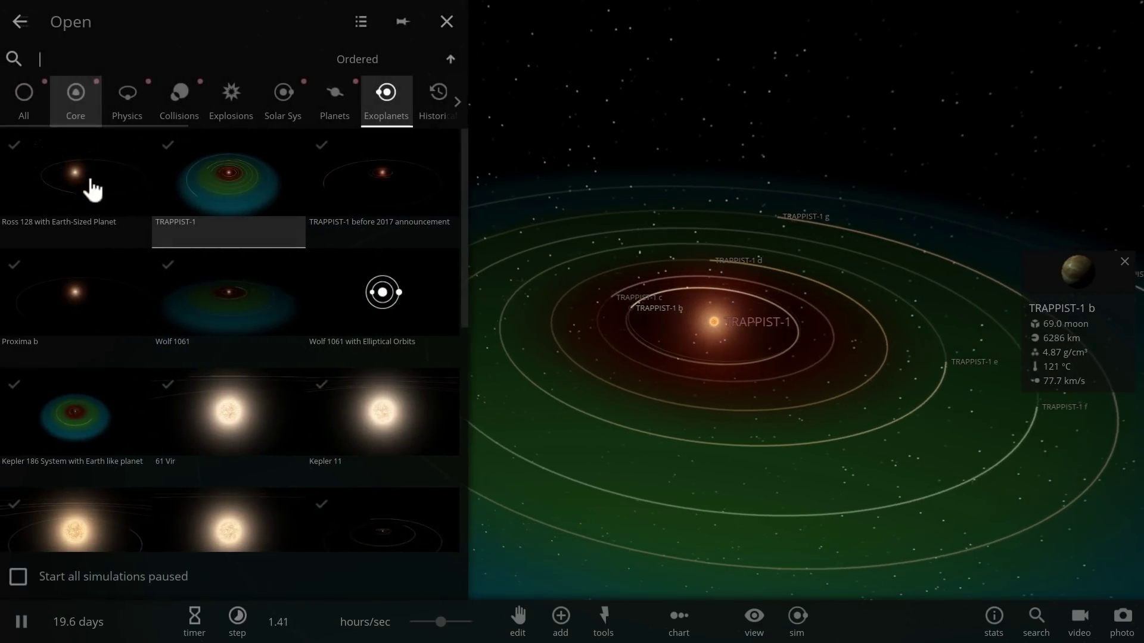
pyautogui.click(60, 311)
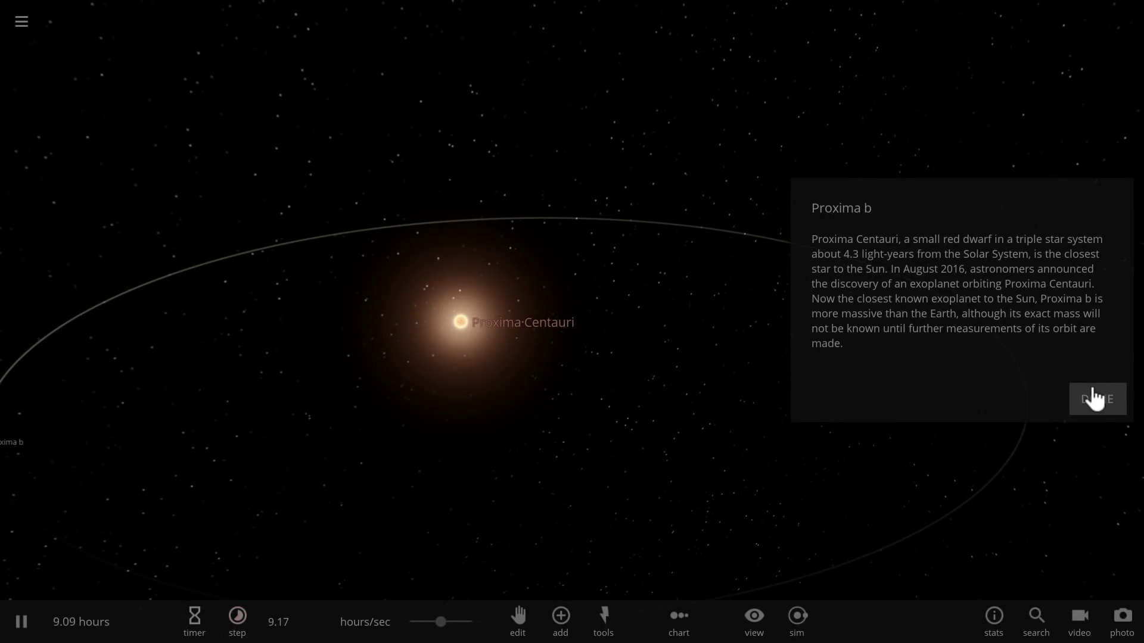
pyautogui.click(1095, 400)
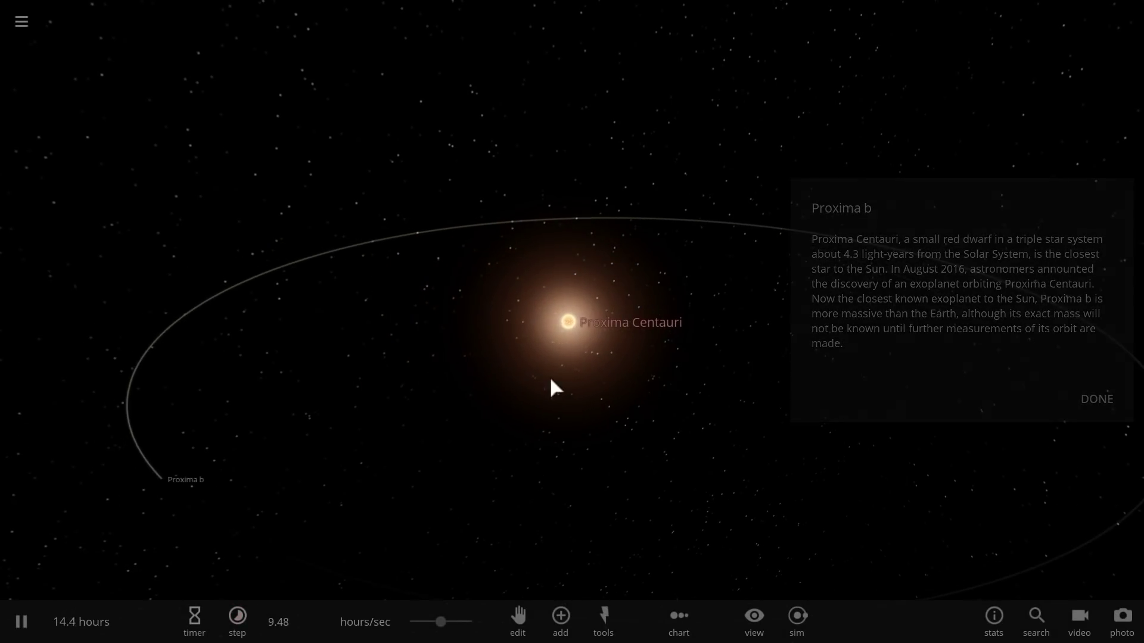
# Step: Inspect Proxima Centauri, open Proxima b's full properties and show its mass in jupiter units
pyautogui.click(585, 325)
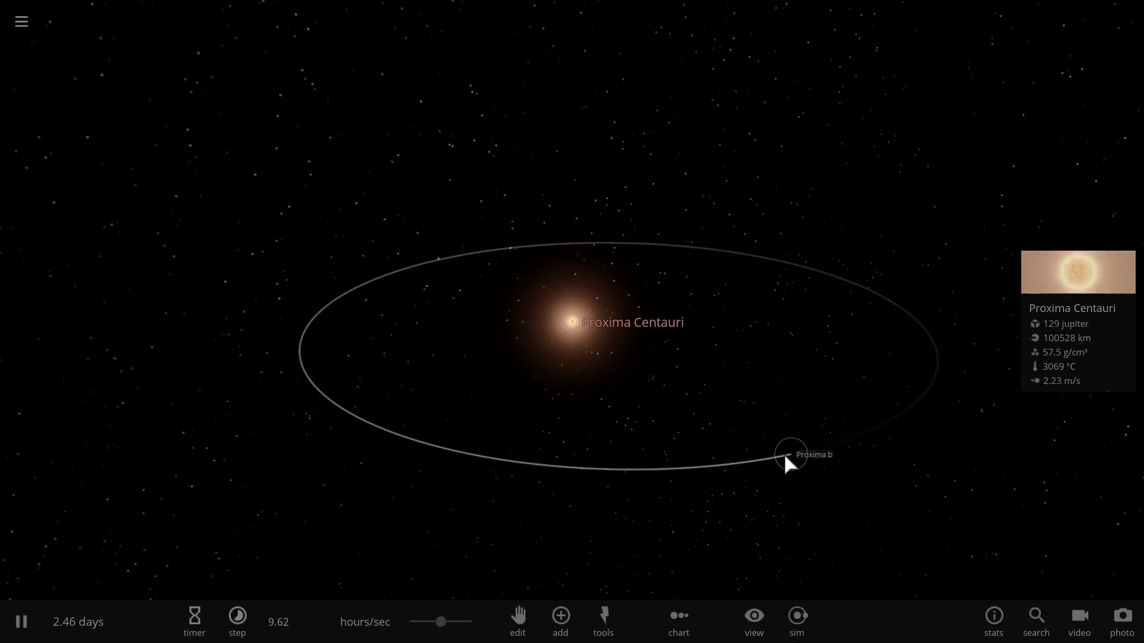
pyautogui.click(785, 454)
pyautogui.click(1042, 294)
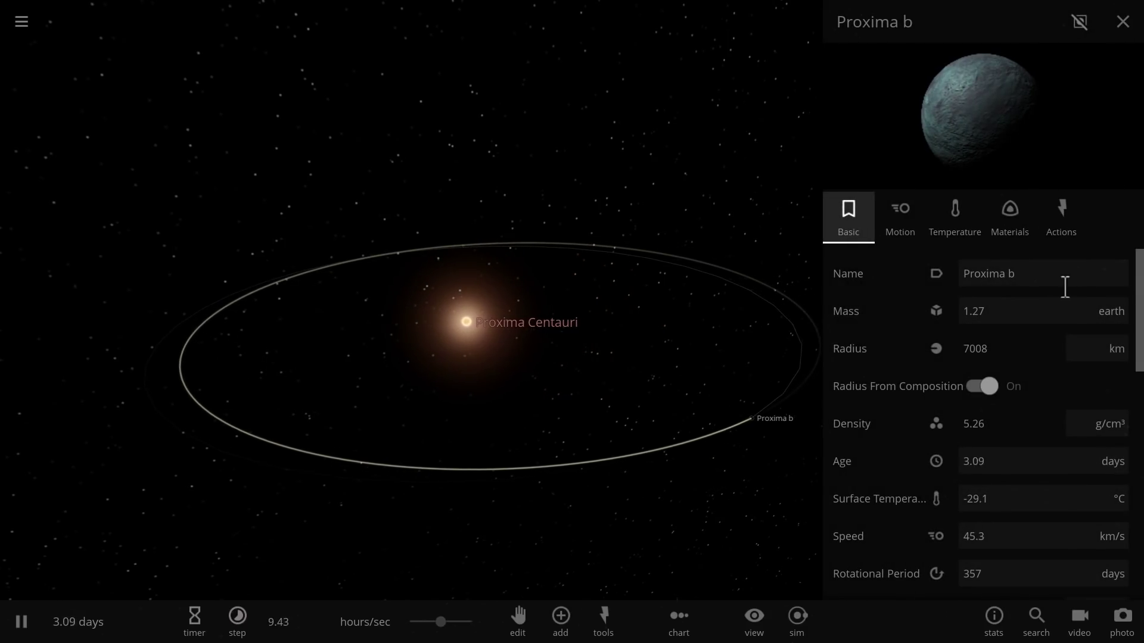
pyautogui.click(1114, 318)
pyautogui.click(1123, 289)
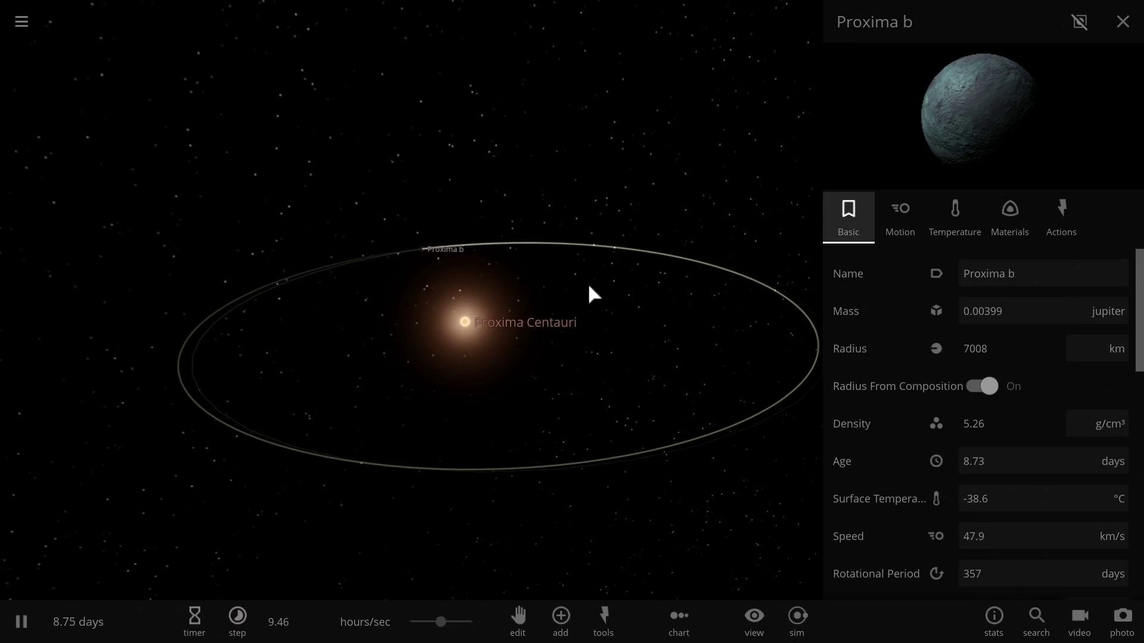
# Step: Add two random rocky planets orbiting Proxima Centauri beyond Proxima b, the first about 11 million km out, and inspect the outer one
pyautogui.moveTo(532, 306); pyautogui.dragTo(628, 329)
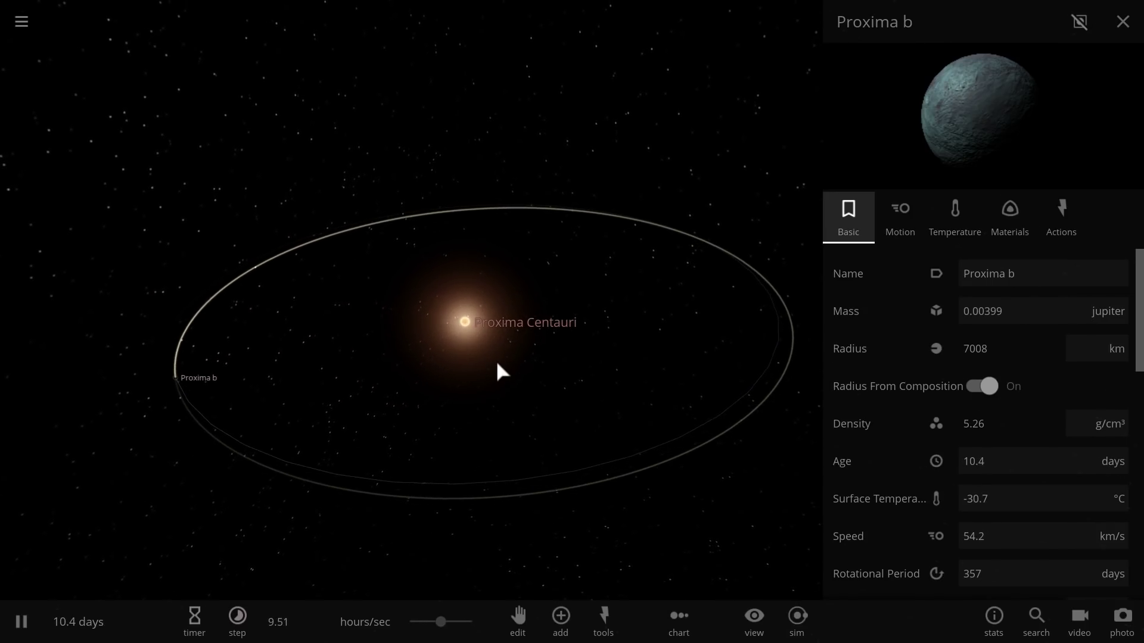
pyautogui.scroll(-3, 585, 374)
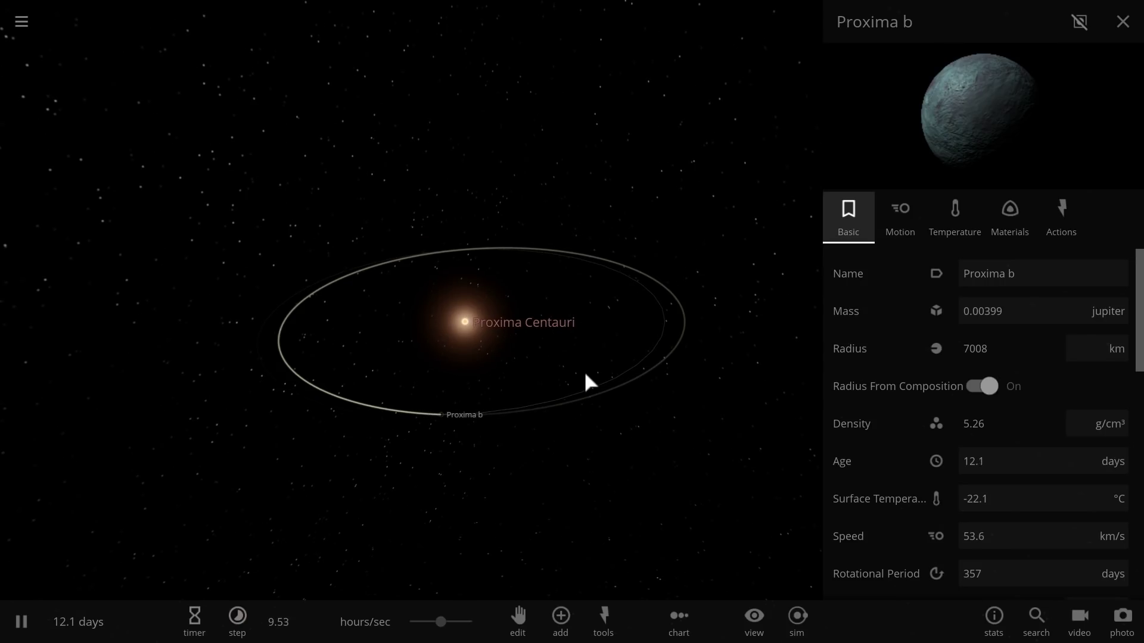
pyautogui.scroll(-3, 569, 375)
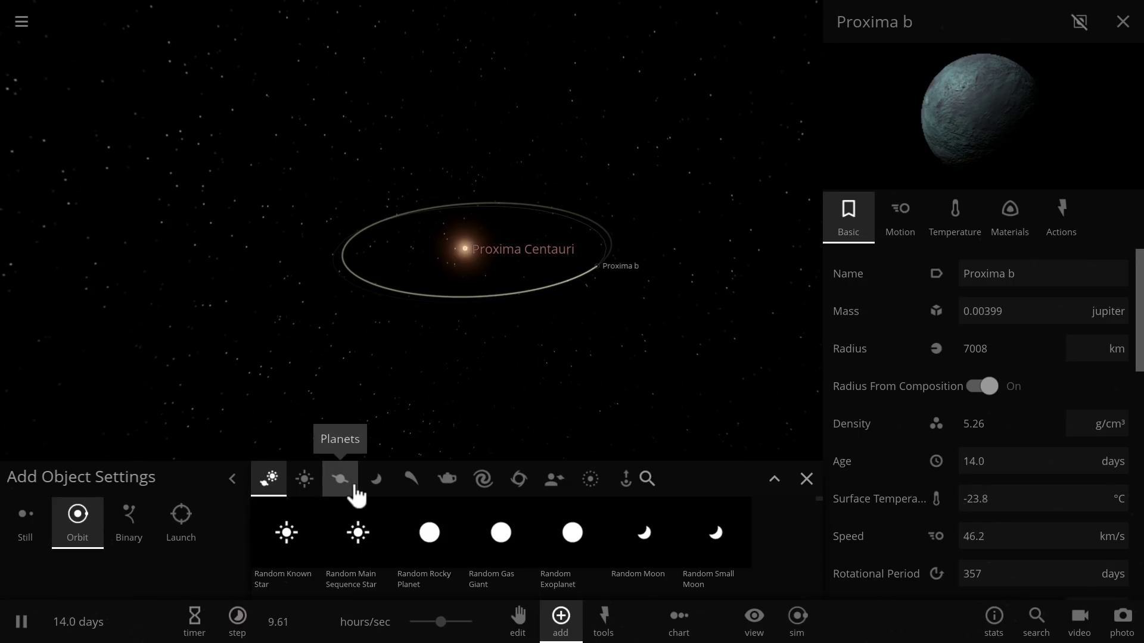
pyautogui.click(355, 492)
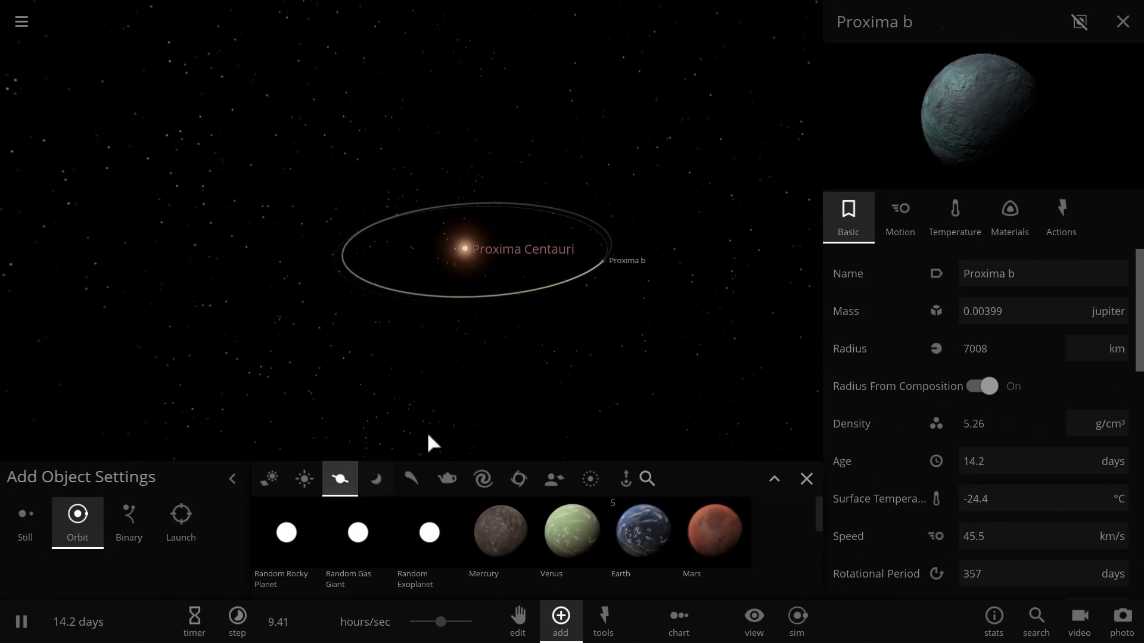
pyautogui.click(498, 544)
pyautogui.click(268, 544)
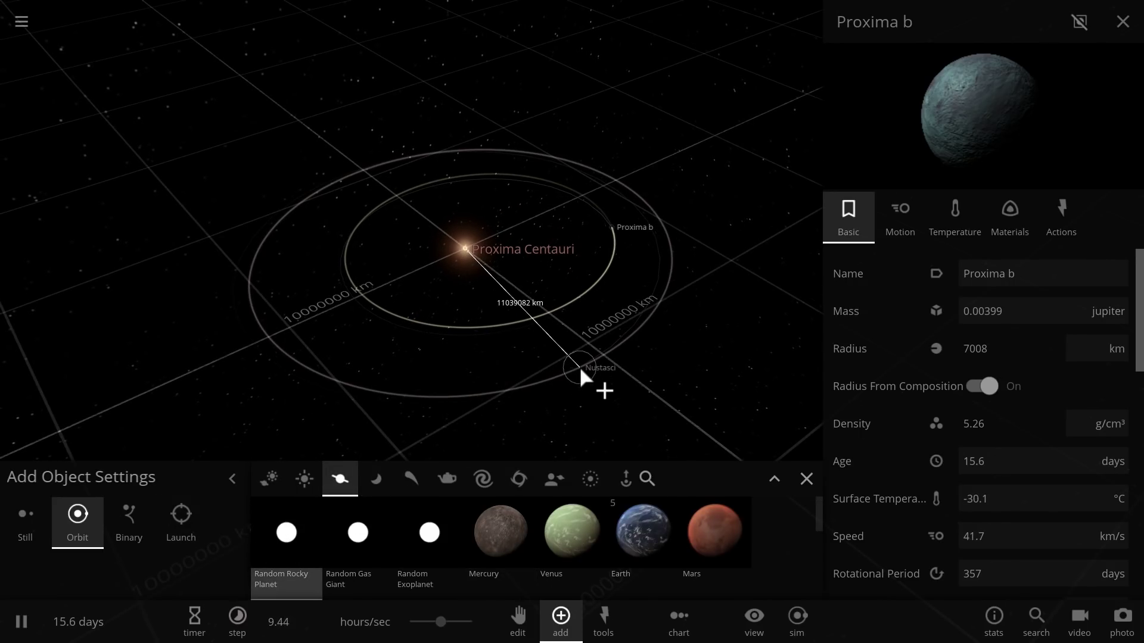
pyautogui.click(579, 366)
pyautogui.click(674, 391)
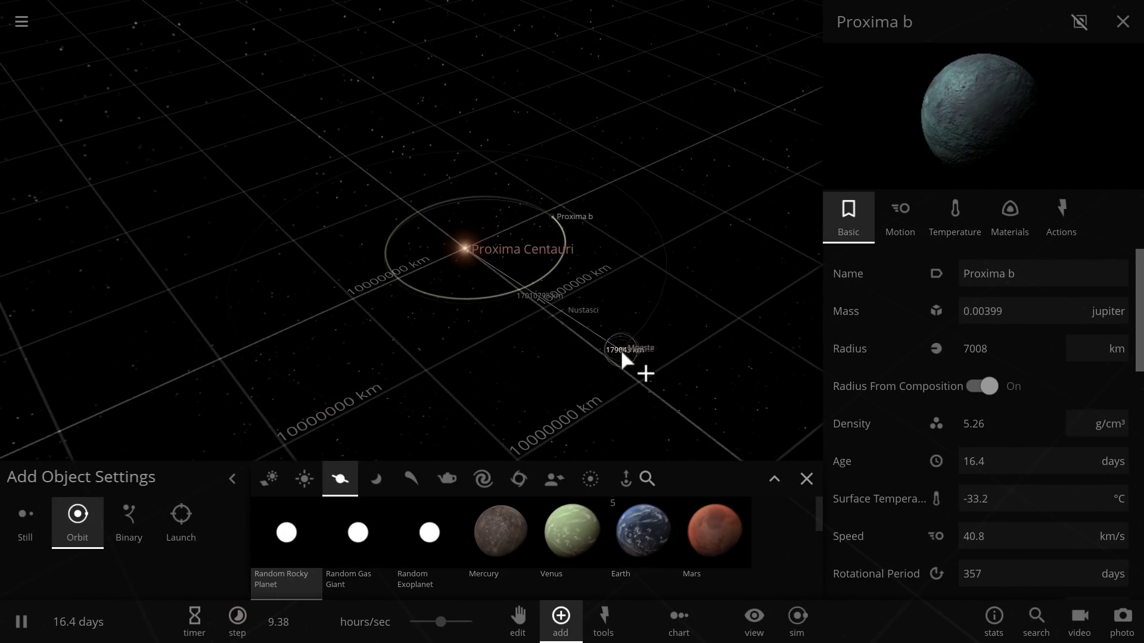
pyautogui.rightClick(659, 377)
pyautogui.click(643, 325)
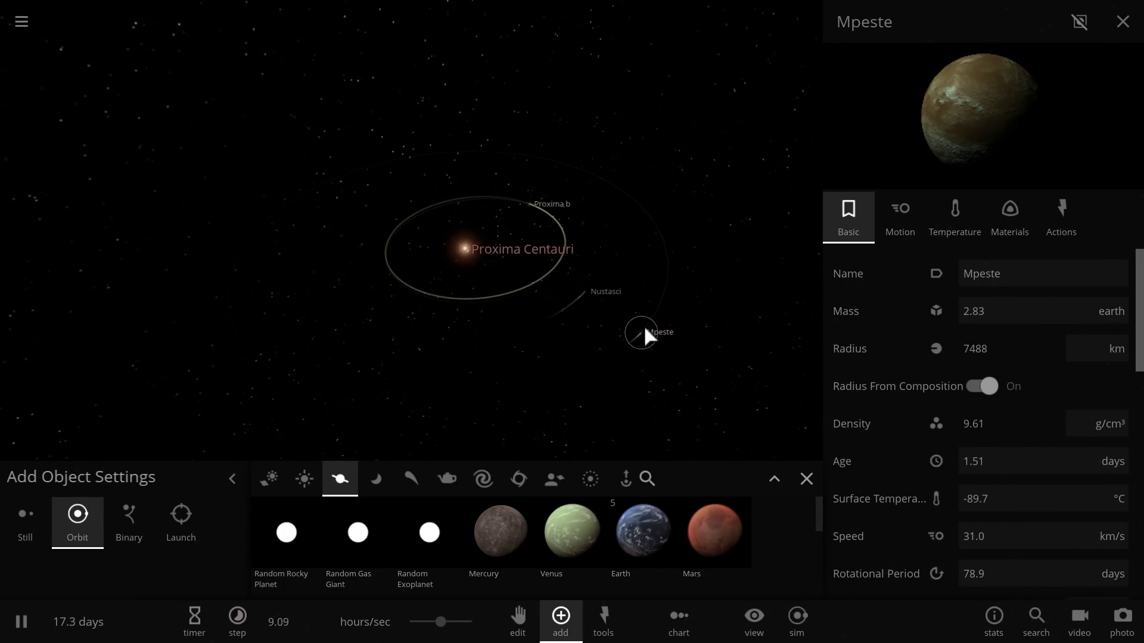
# Step: Inspect the inner of the two added rocky planets and leave the object-adding mode
pyautogui.click(601, 286)
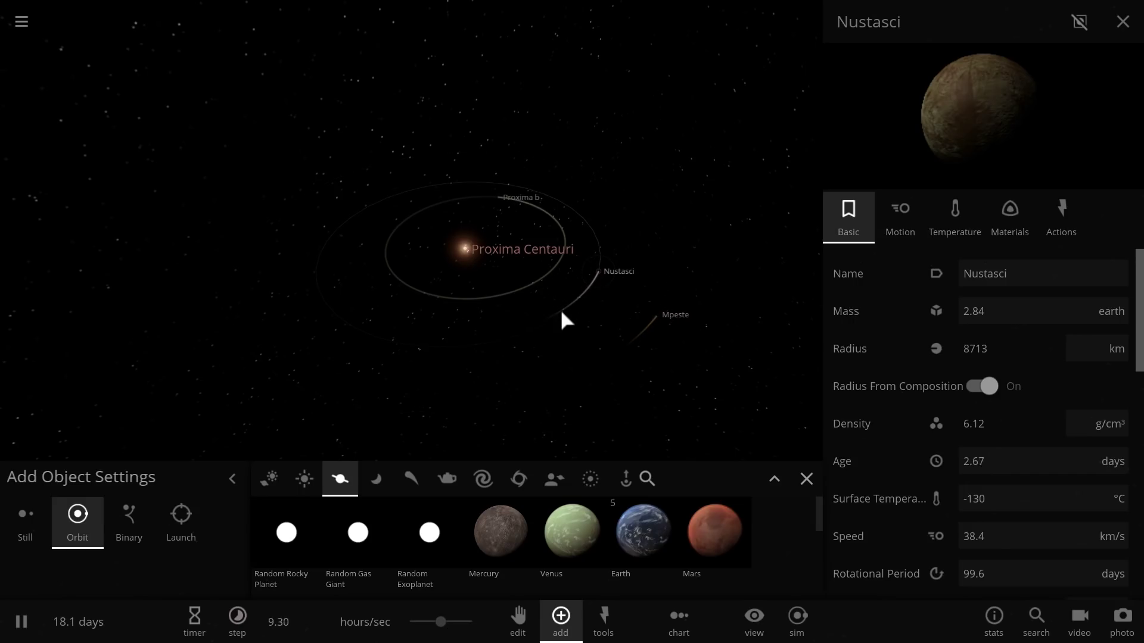
pyautogui.click(807, 478)
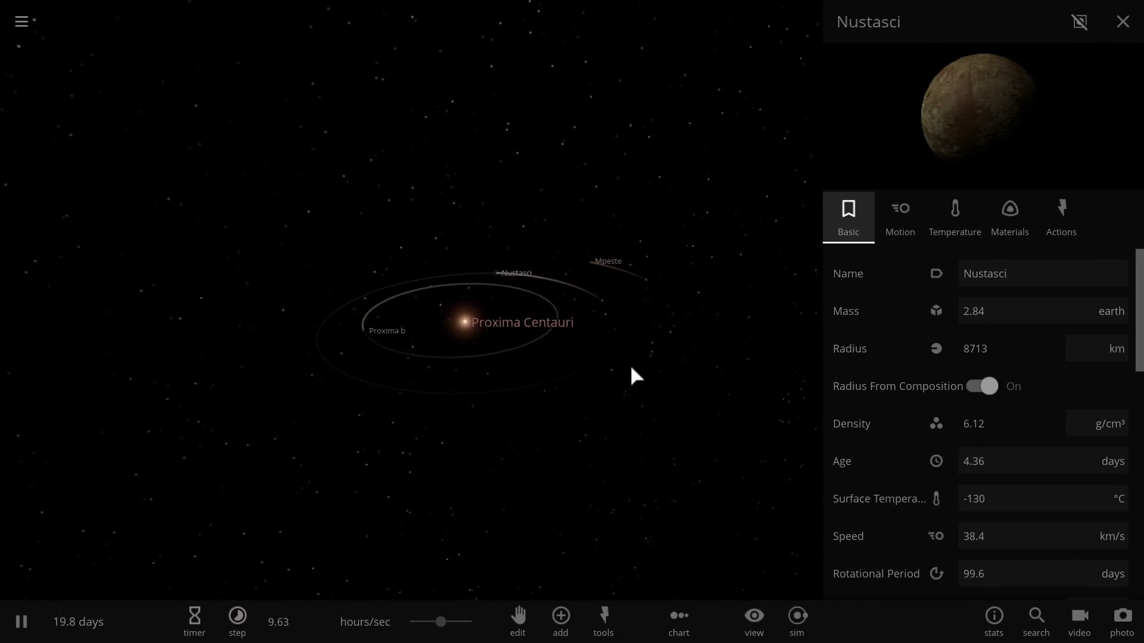
pyautogui.scroll(3, 631, 367)
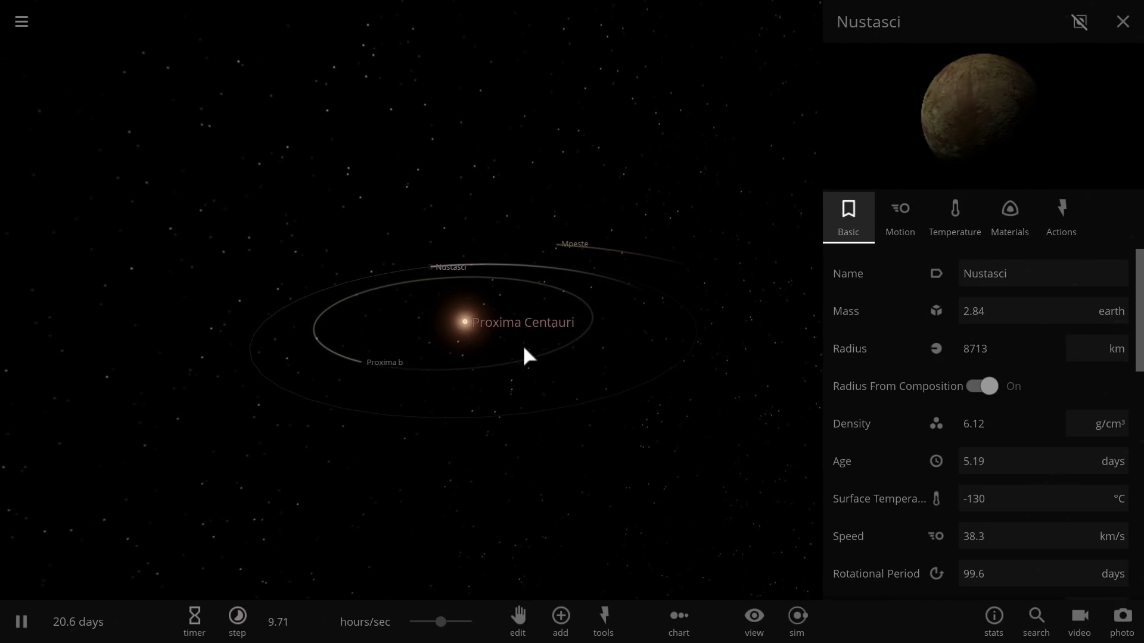
pyautogui.scroll(3, 524, 349)
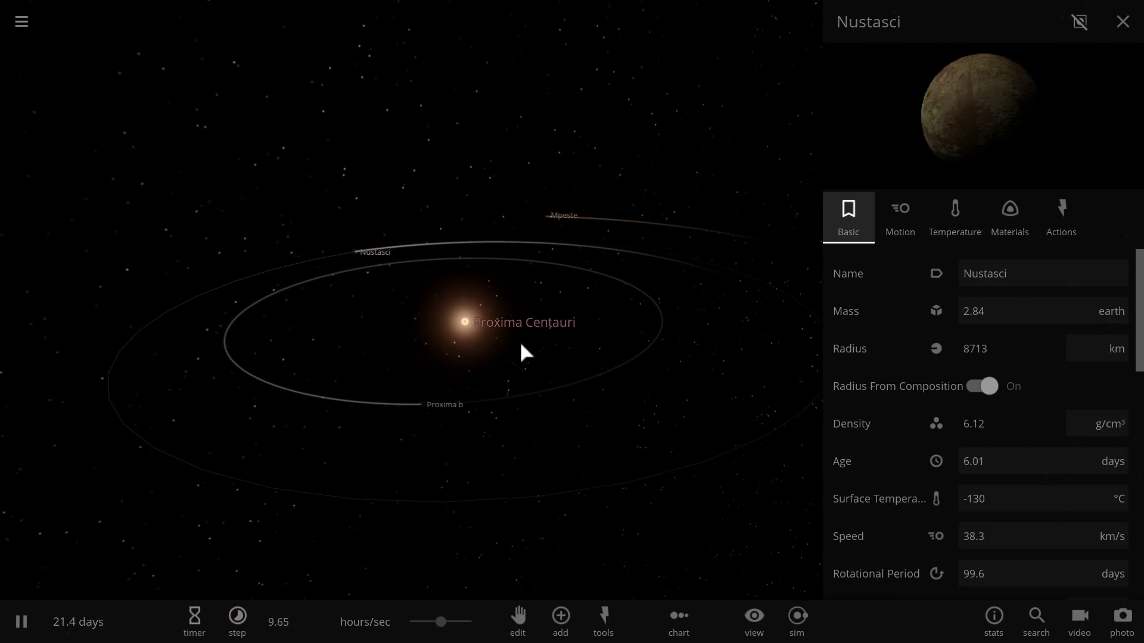
# Step: Close the added planet's properties, select Proxima Centauri and examine the three planets' orbits around it
pyautogui.click(521, 345)
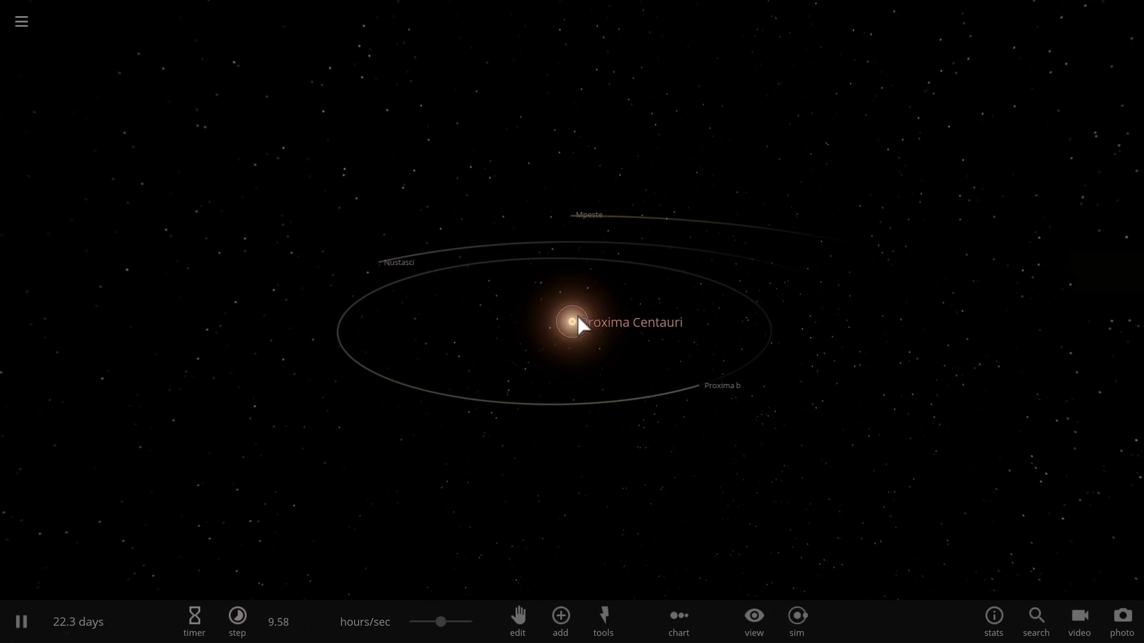
pyautogui.click(581, 324)
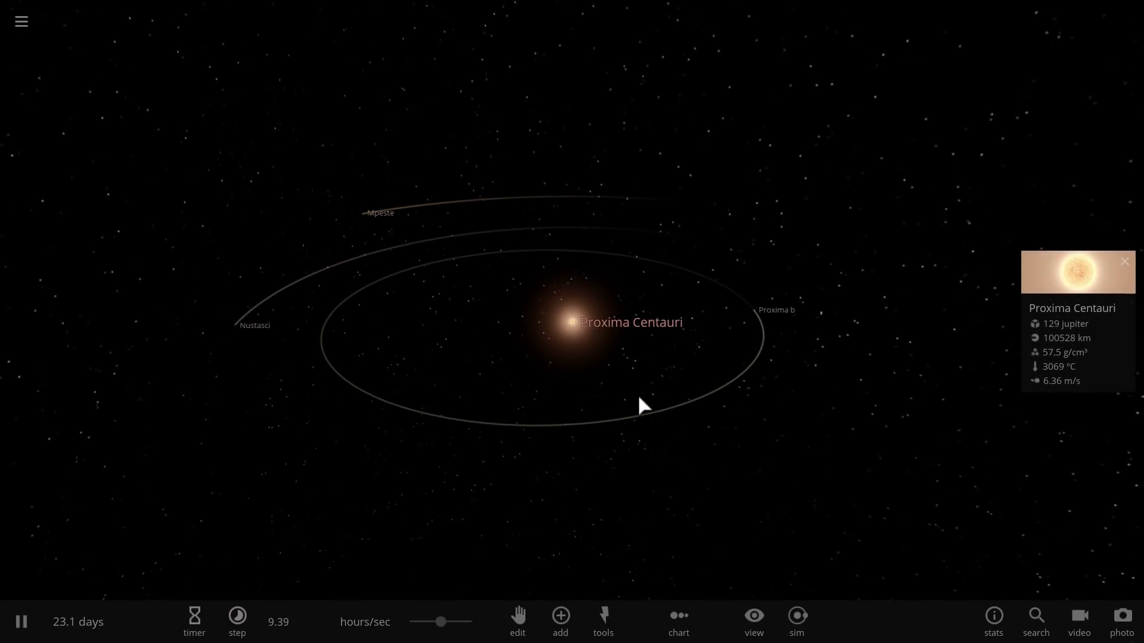
pyautogui.scroll(-3, 638, 395)
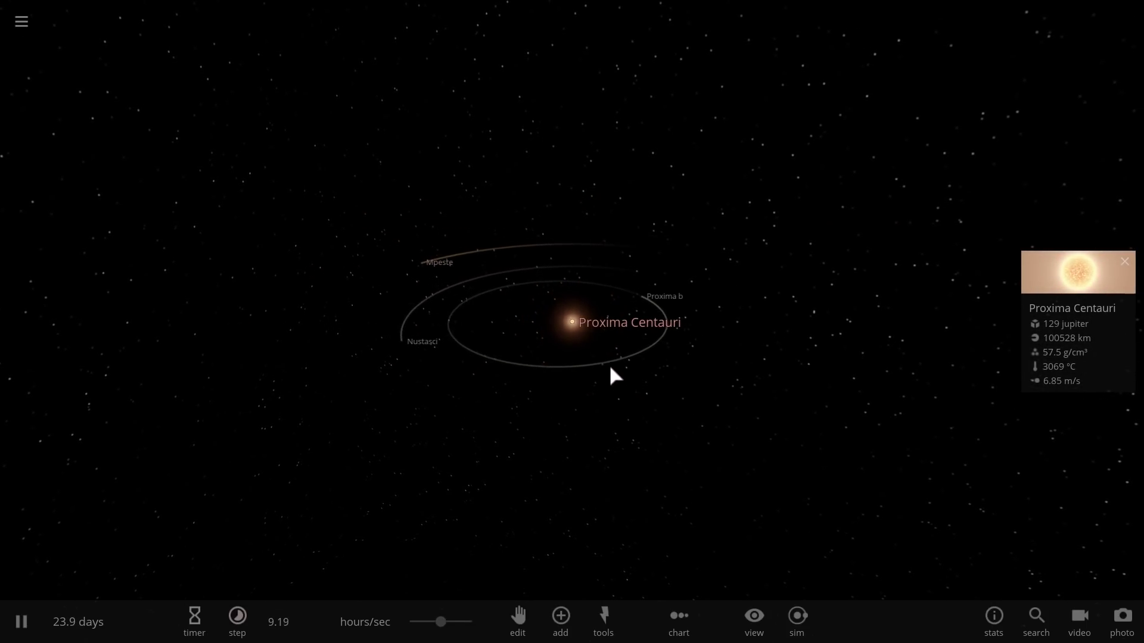
pyautogui.scroll(5, 615, 340)
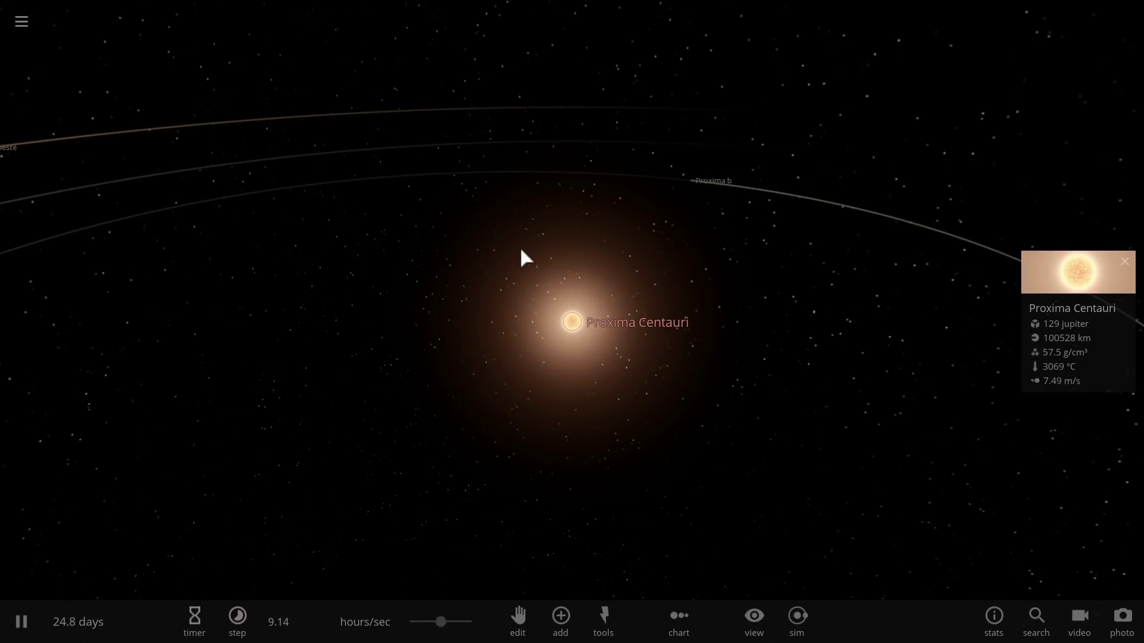
pyautogui.scroll(-5, 535, 250)
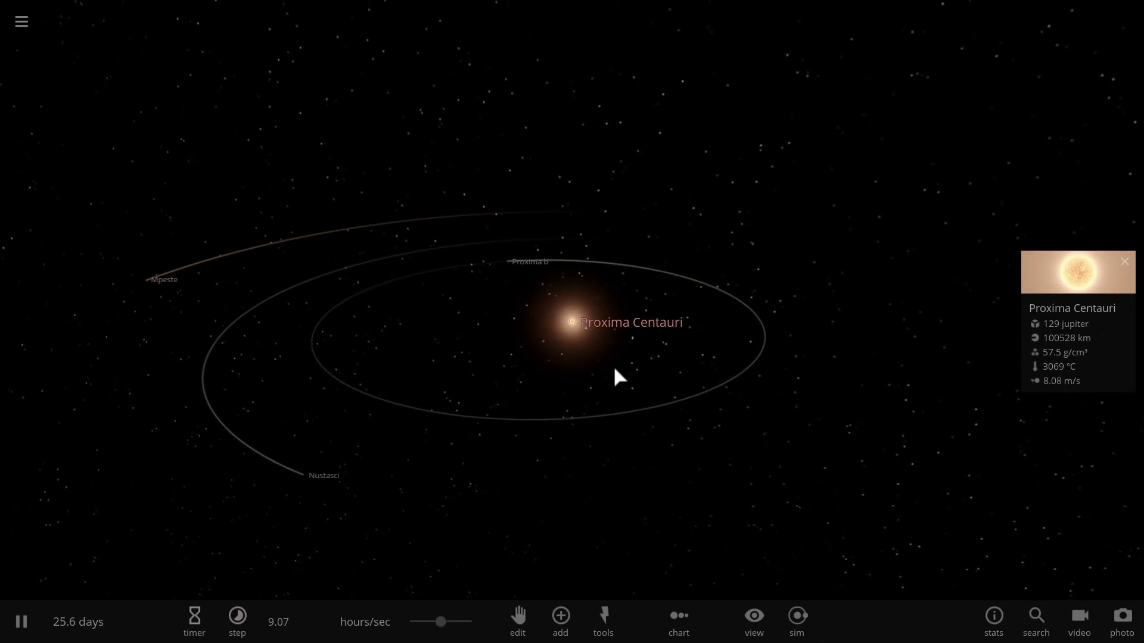
pyautogui.scroll(-5, 420, 452)
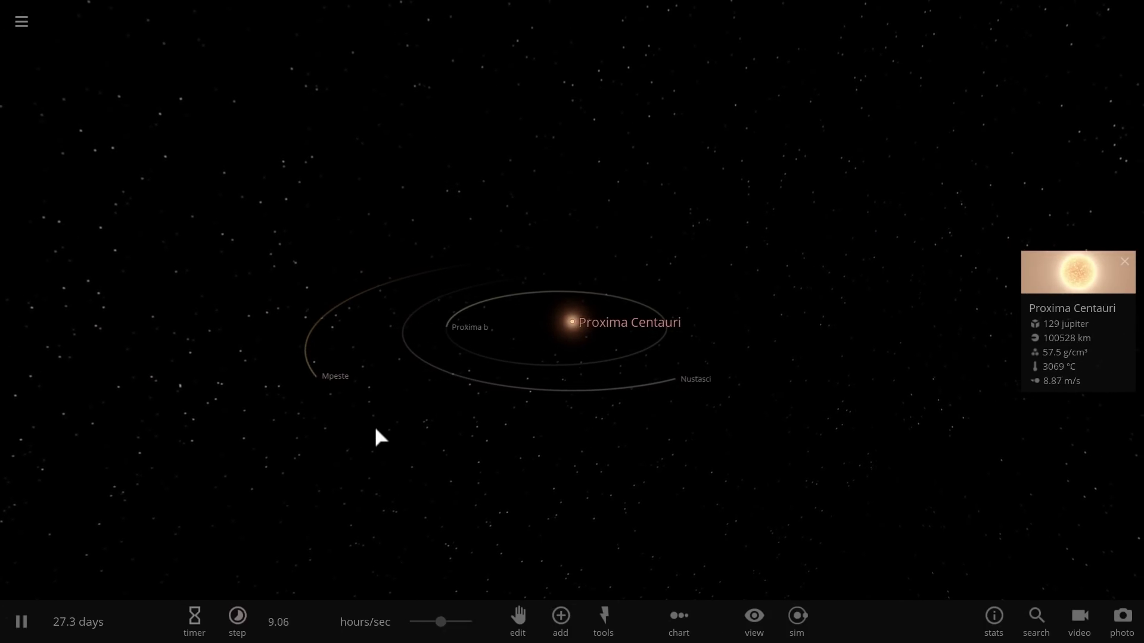
pyautogui.moveTo(546, 431); pyautogui.dragTo(598, 420)
# Step: Focus on Proxima b, examine its surface up close and show its material composition
pyautogui.click(492, 372)
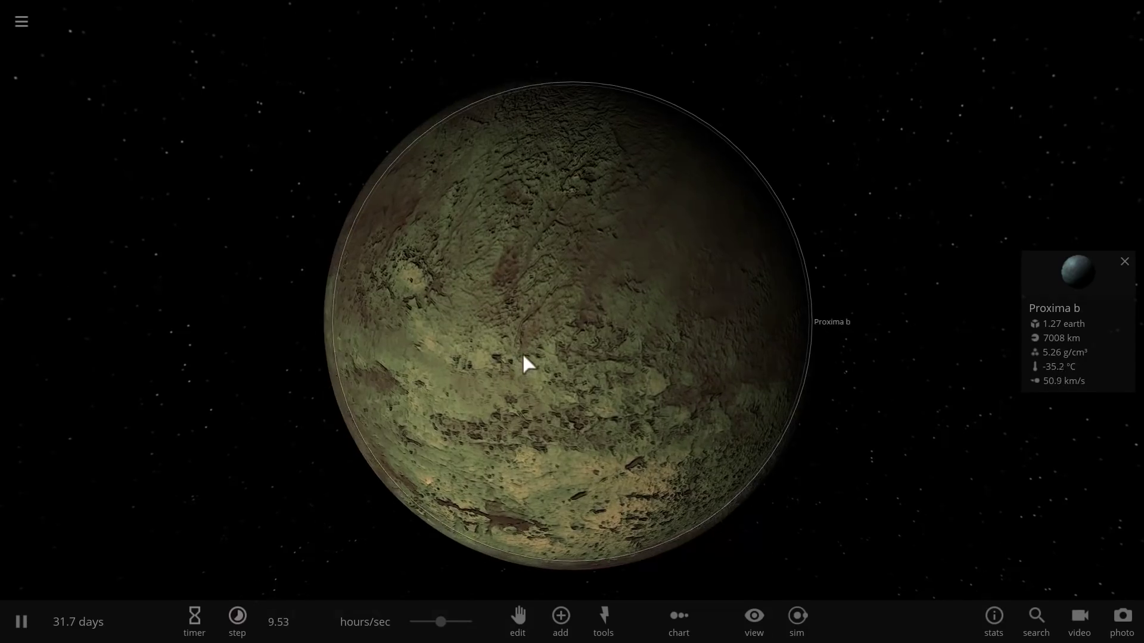
pyautogui.scroll(-3, 473, 358)
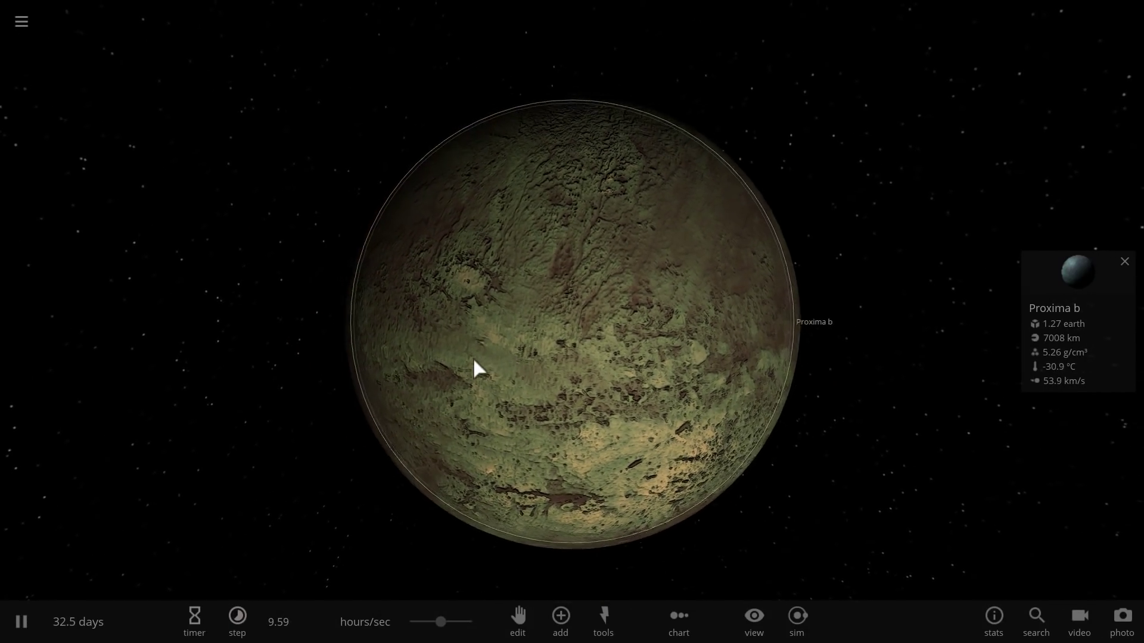
pyautogui.moveTo(592, 362); pyautogui.dragTo(377, 367)
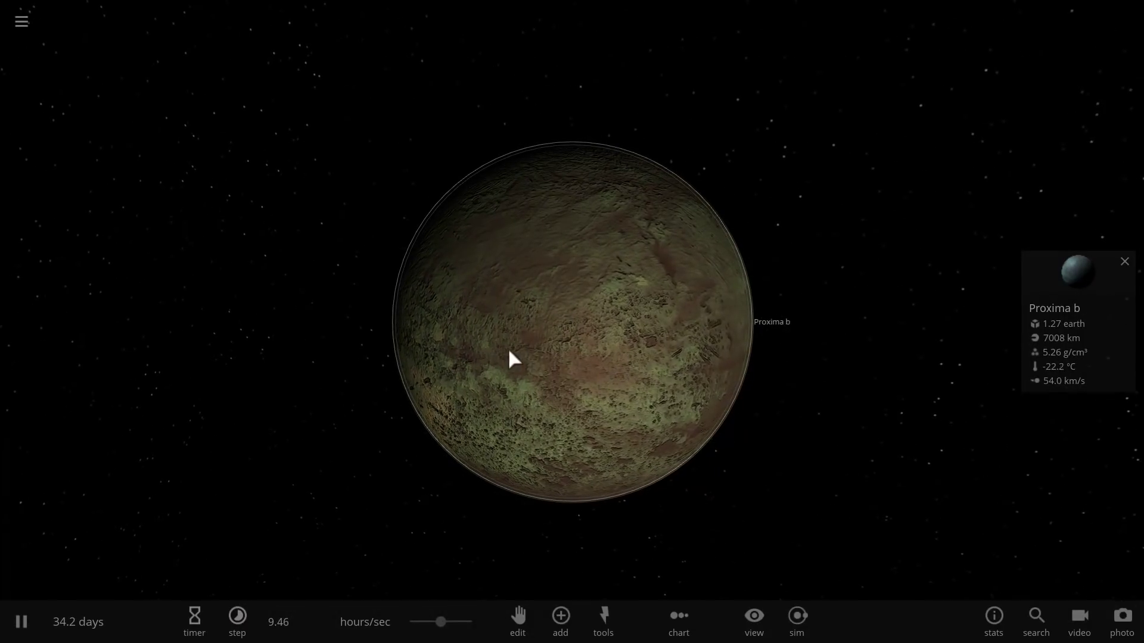
pyautogui.click(1075, 271)
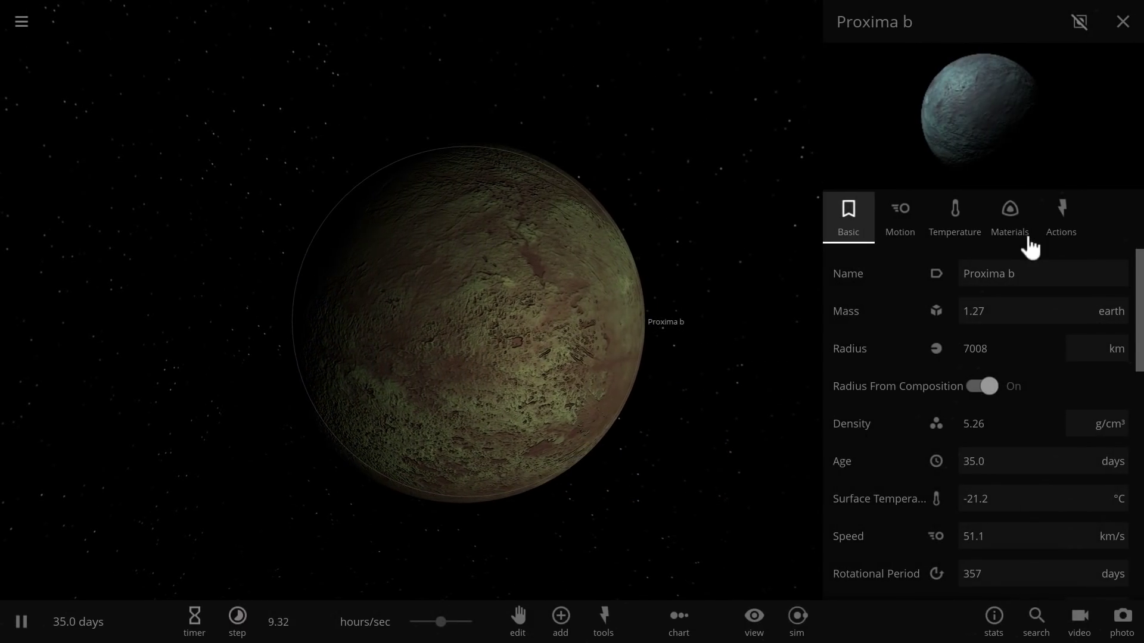
pyautogui.click(1010, 233)
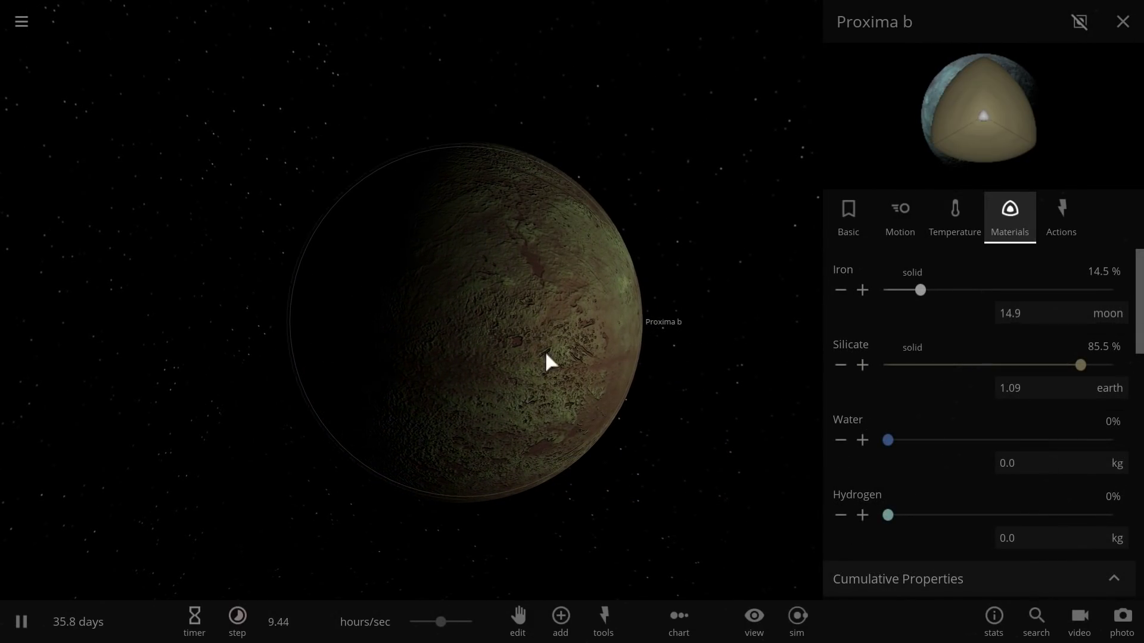
# Step: View Proxima b relative to its star, inspect Proxima Centauri's material composition and close its properties
pyautogui.moveTo(539, 354); pyautogui.dragTo(685, 339)
pyautogui.scroll(-3, 542, 299)
pyautogui.moveTo(542, 299); pyautogui.dragTo(766, 270)
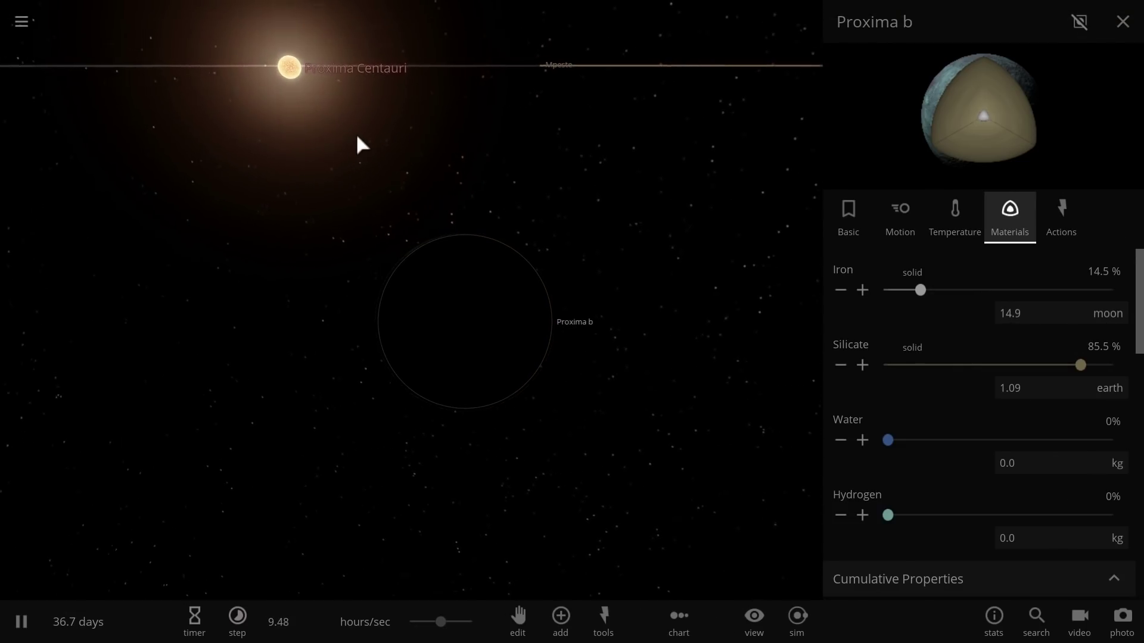
pyautogui.moveTo(356, 143); pyautogui.dragTo(396, 398)
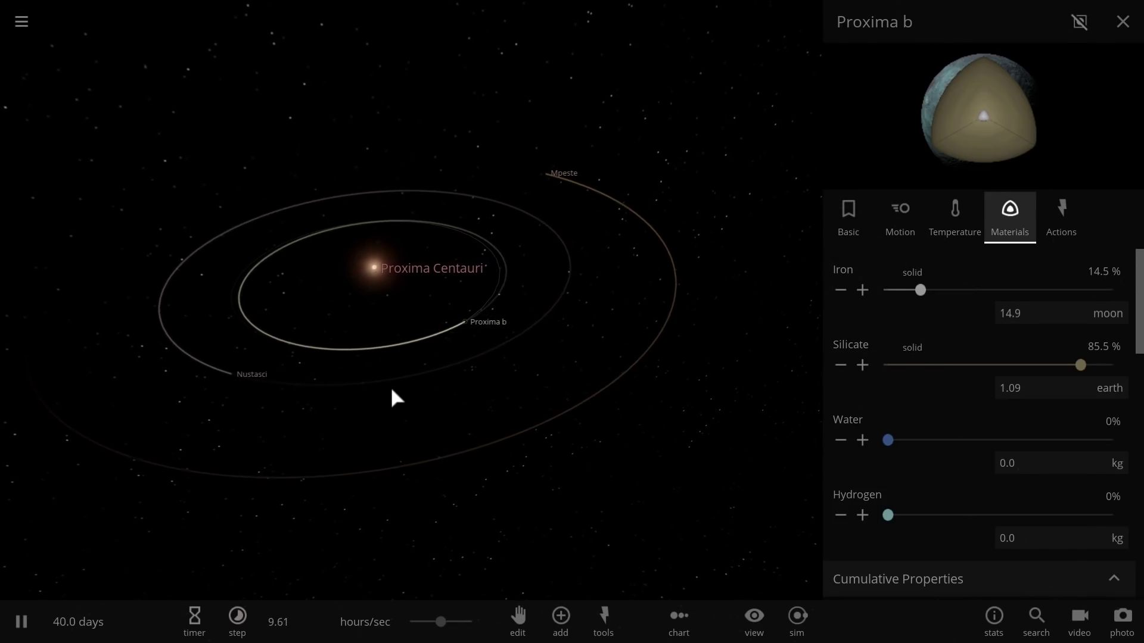
pyautogui.click(353, 294)
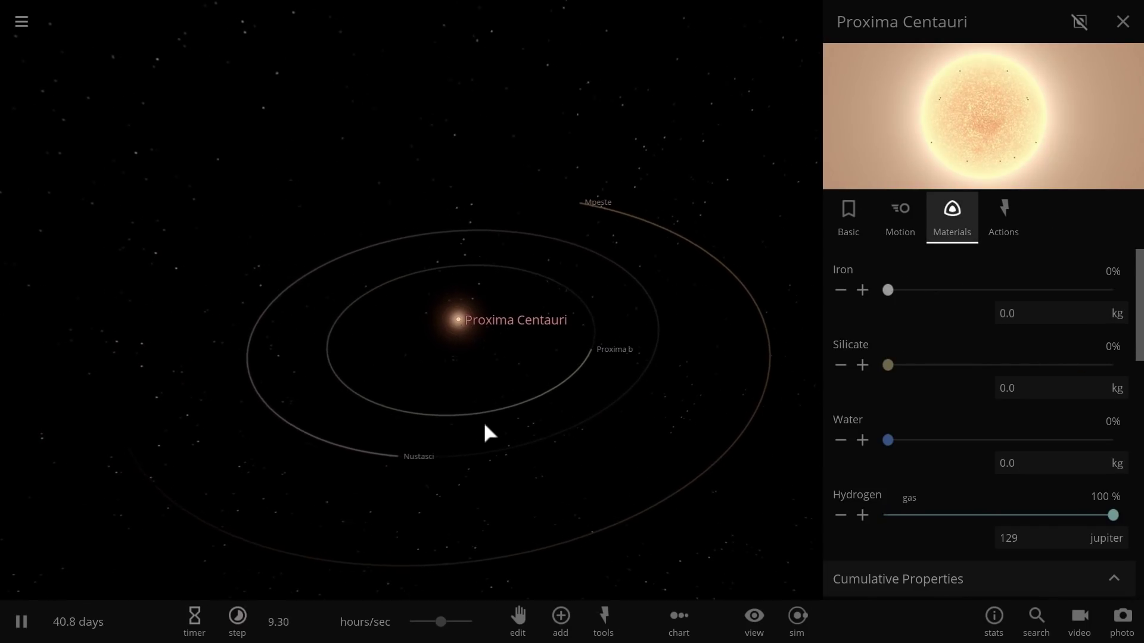
pyautogui.click(1124, 24)
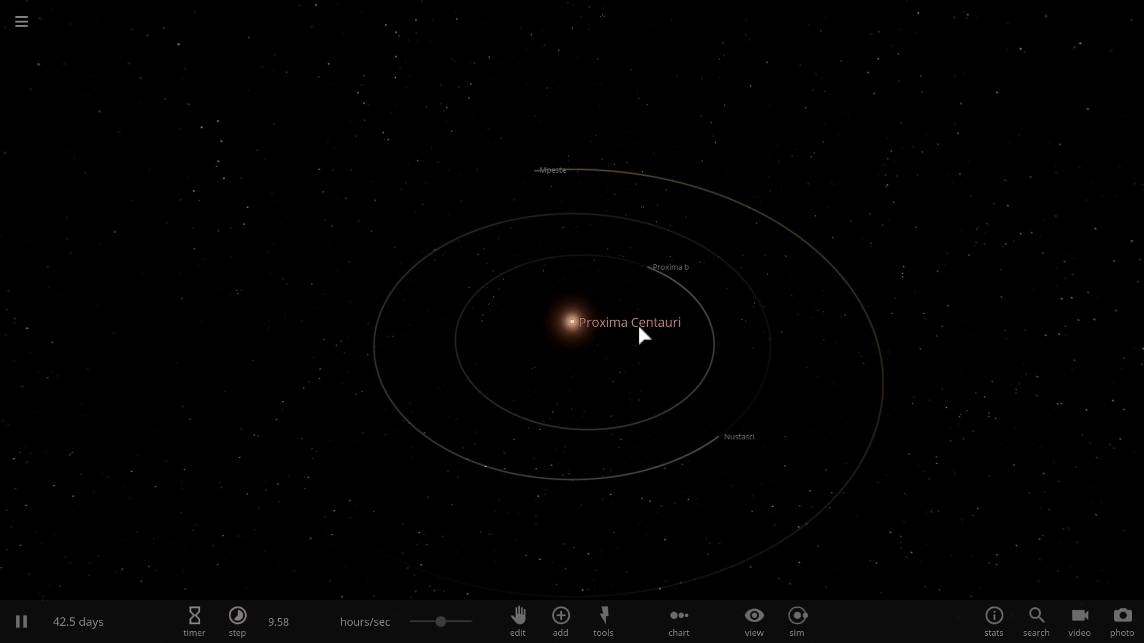
# Step: Speed the simulation up to about 3.78 days per second while viewing all three orbits, and slow it back down
pyautogui.moveTo(635, 389); pyautogui.dragTo(694, 365)
pyautogui.scroll(-3, 652, 398)
pyautogui.scroll(3, 693, 363)
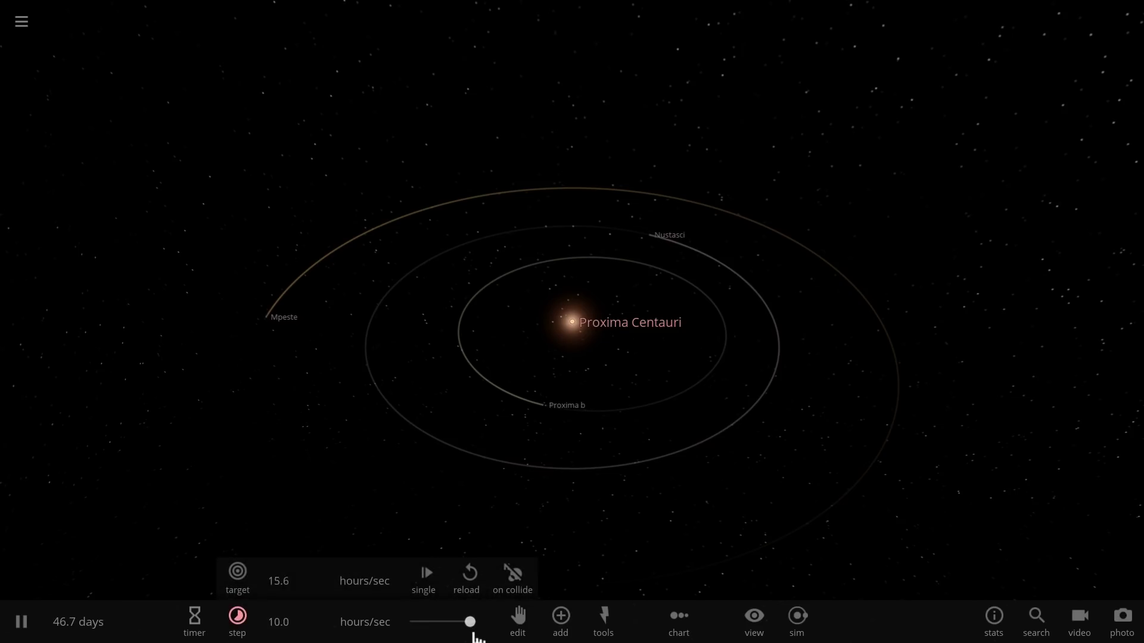
pyautogui.moveTo(473, 634); pyautogui.dragTo(514, 600)
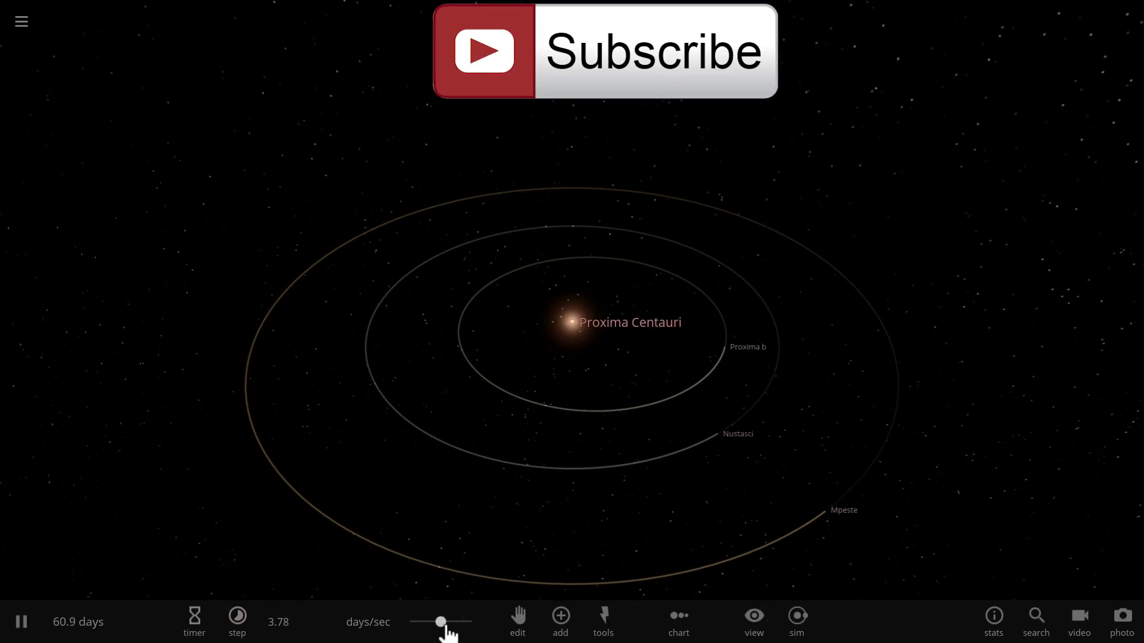
pyautogui.moveTo(427, 633); pyautogui.dragTo(427, 634)
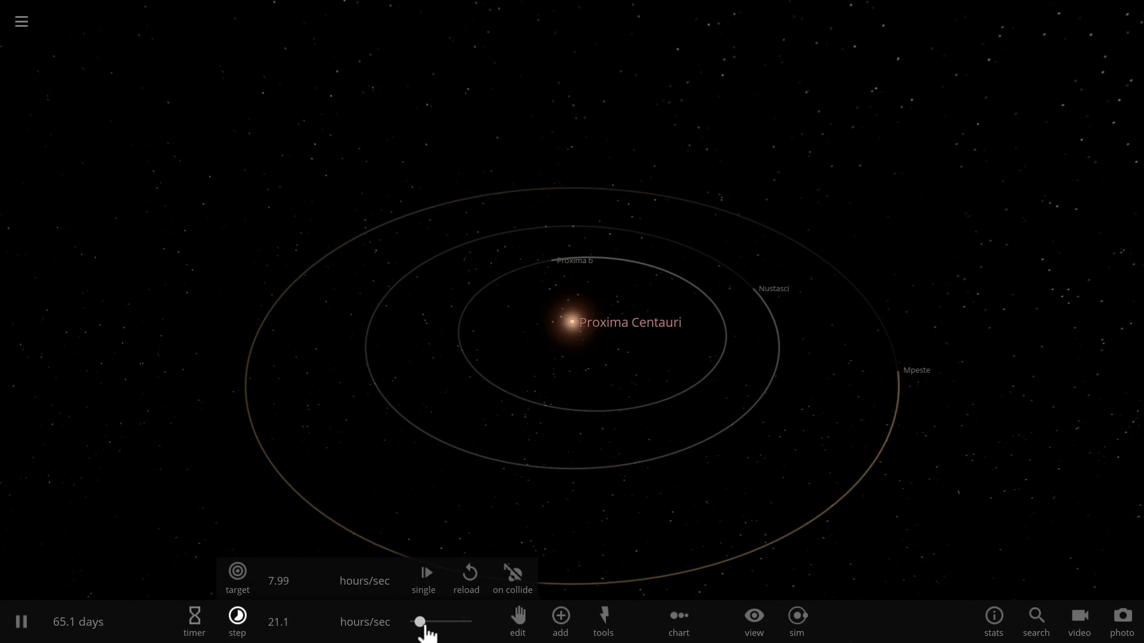